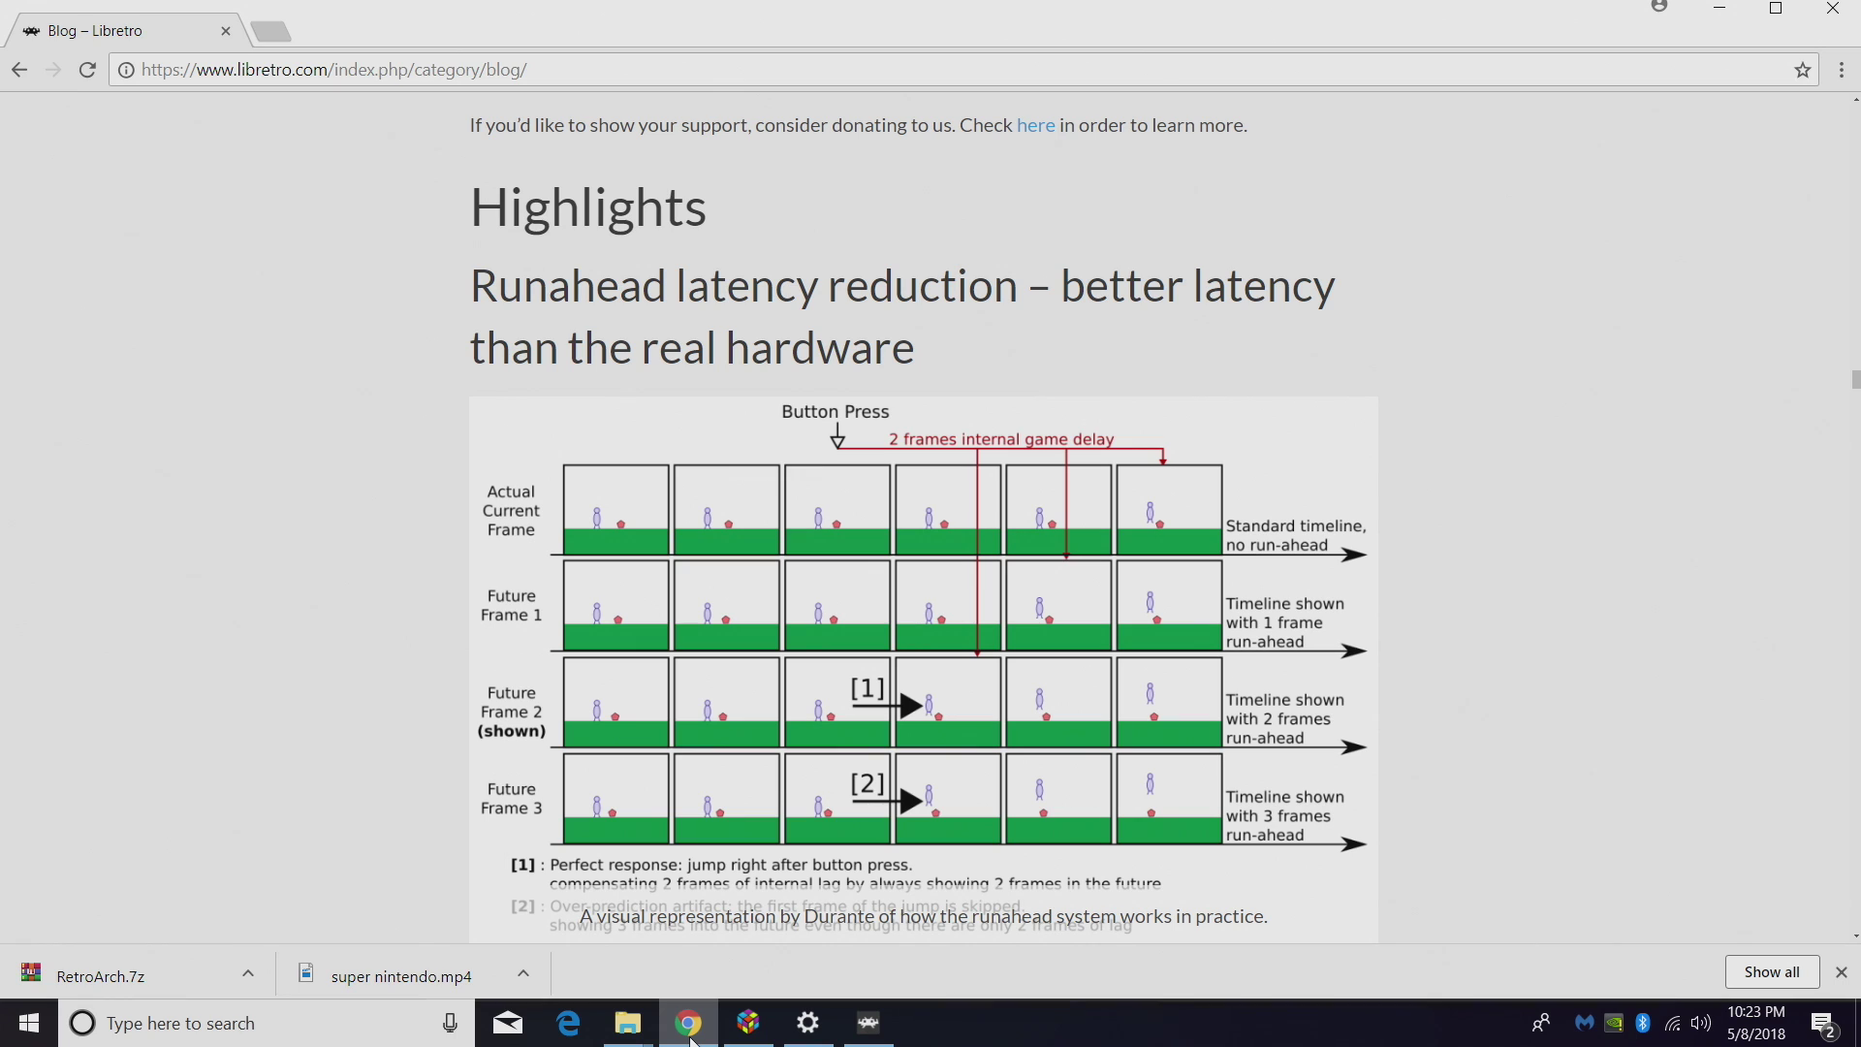
scroll(433, 720, "down", 10)
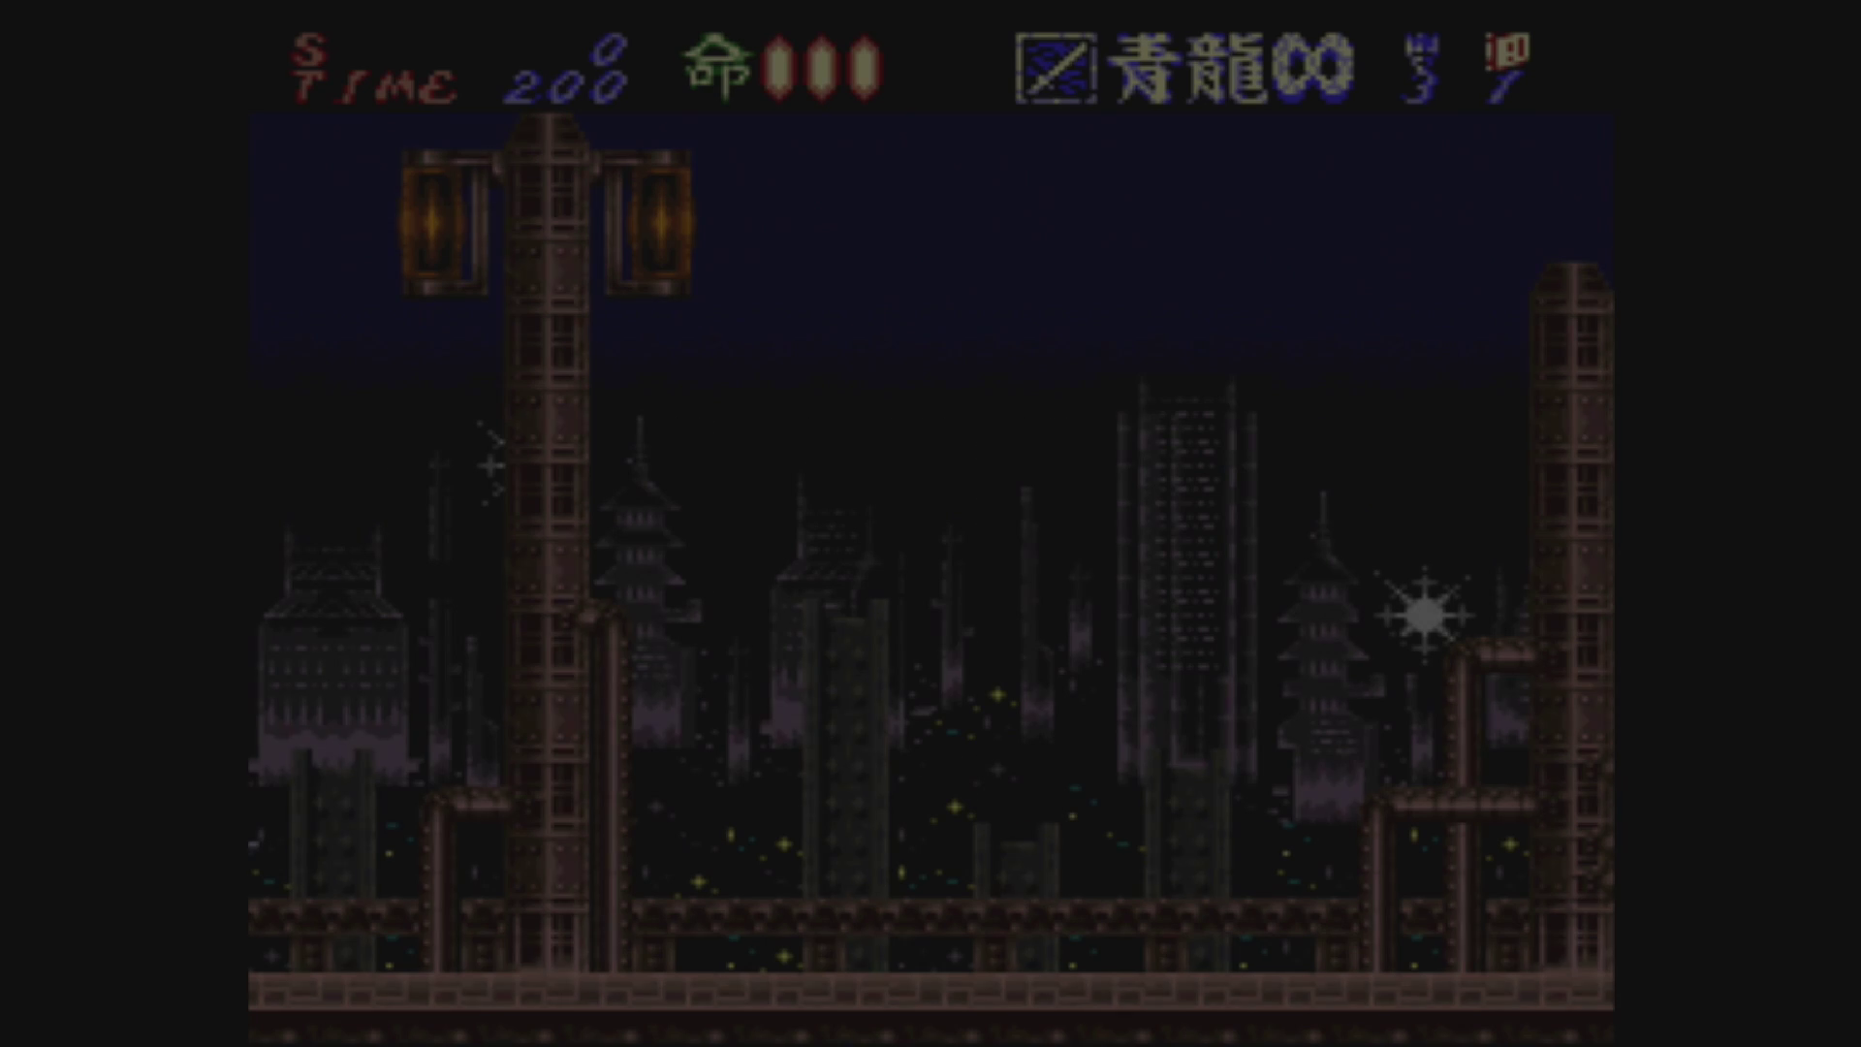
Step: Defeat the first enemy in the level and pause the game to test how quickly the character crouches
key("Right")
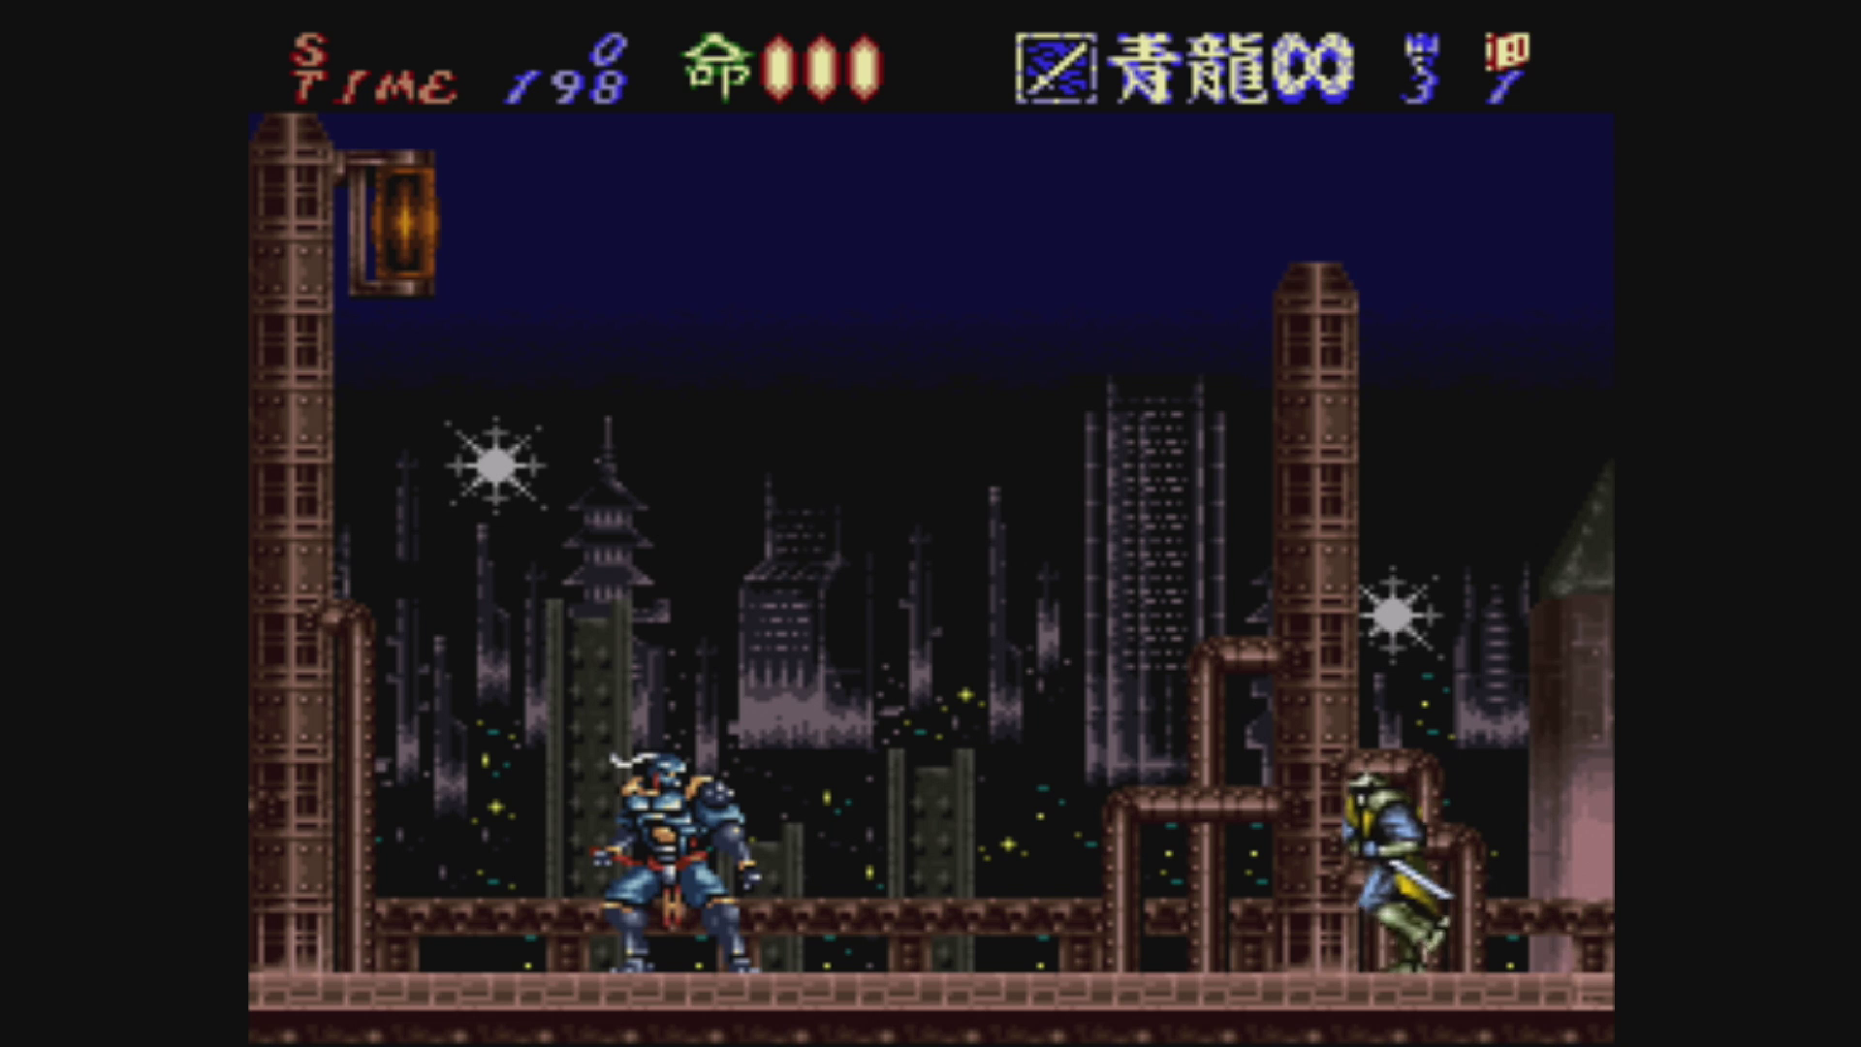
key("x")
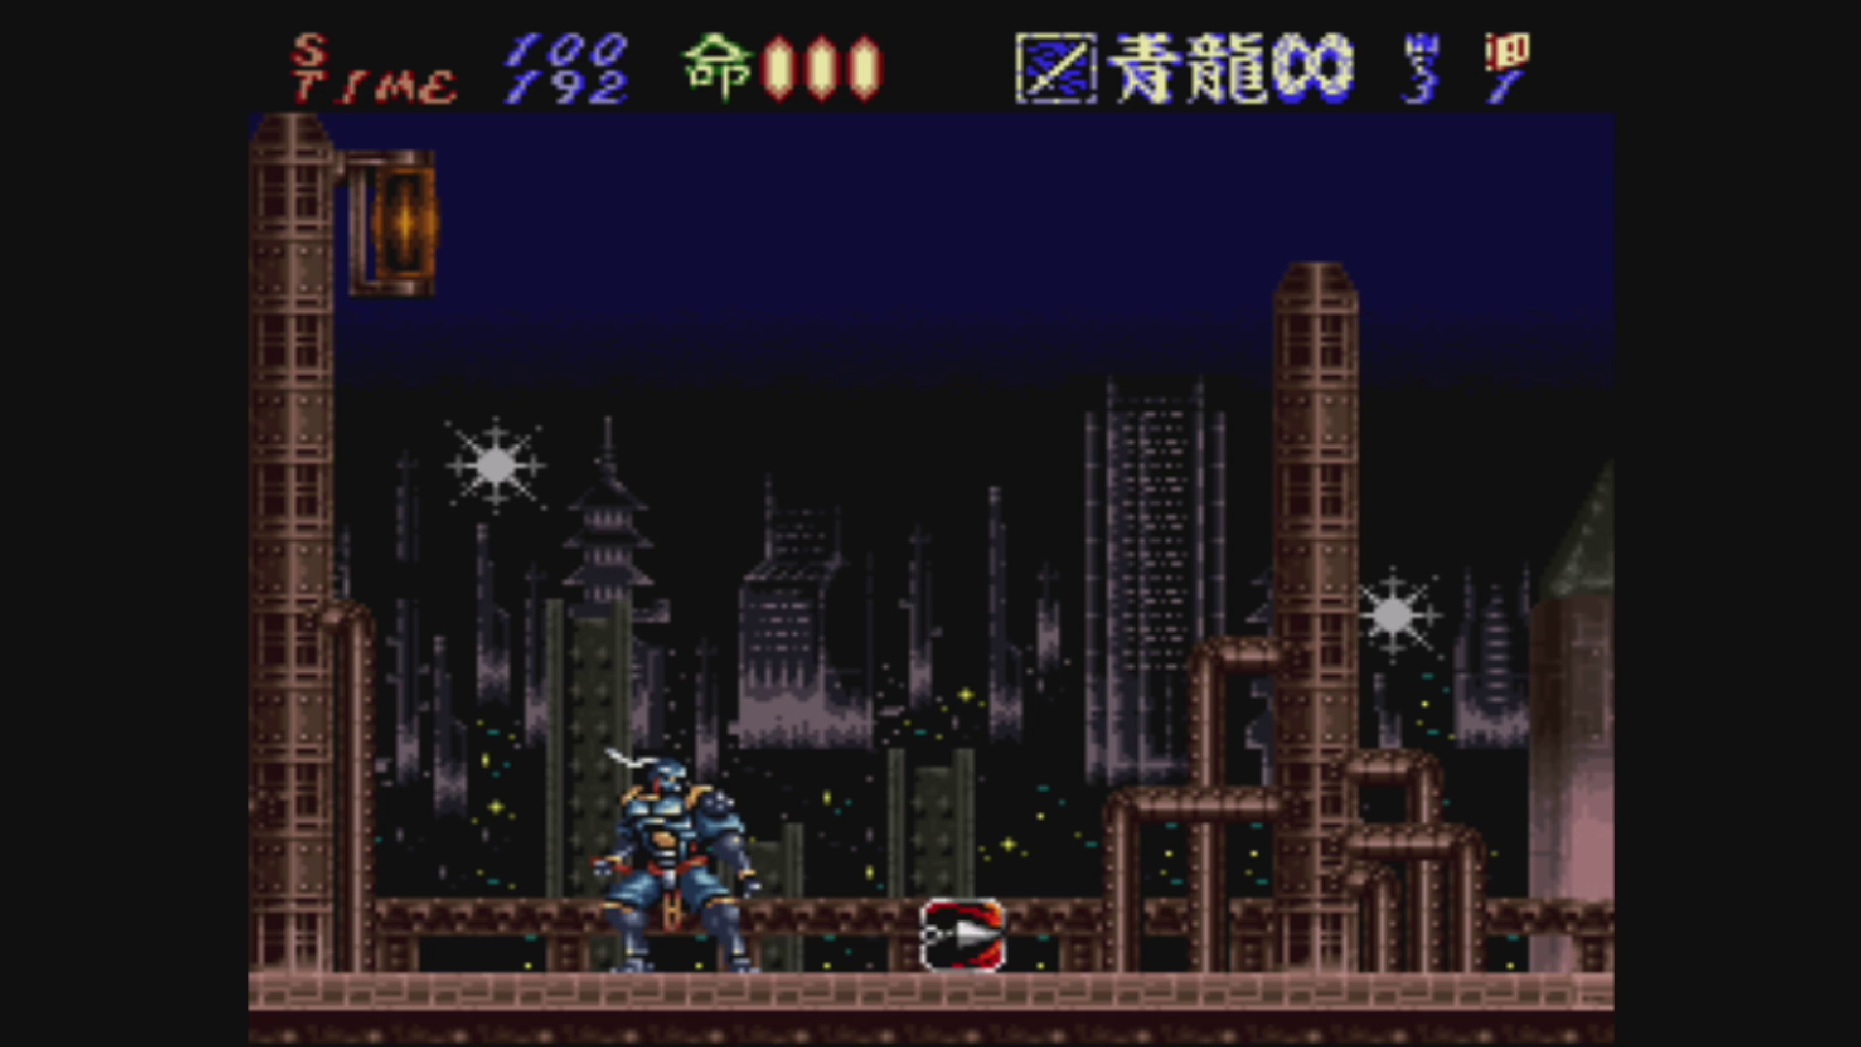
key("p")
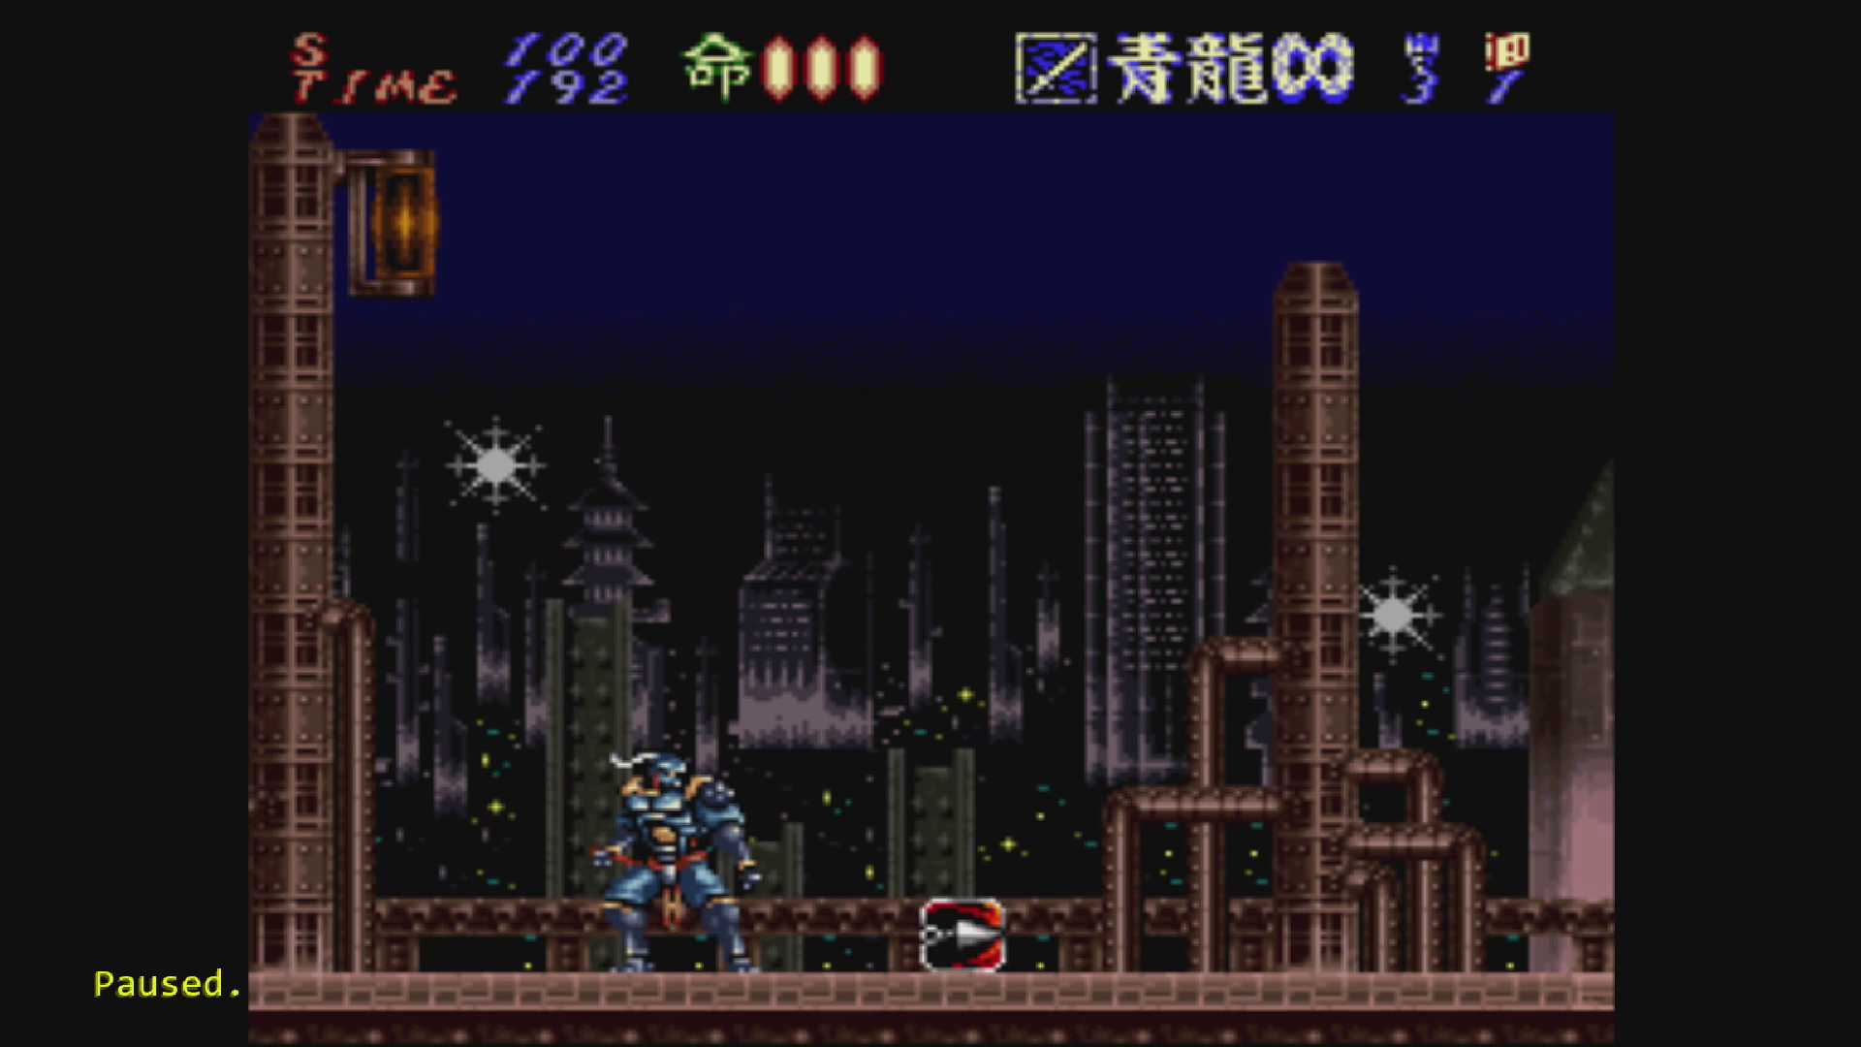
key("Down")
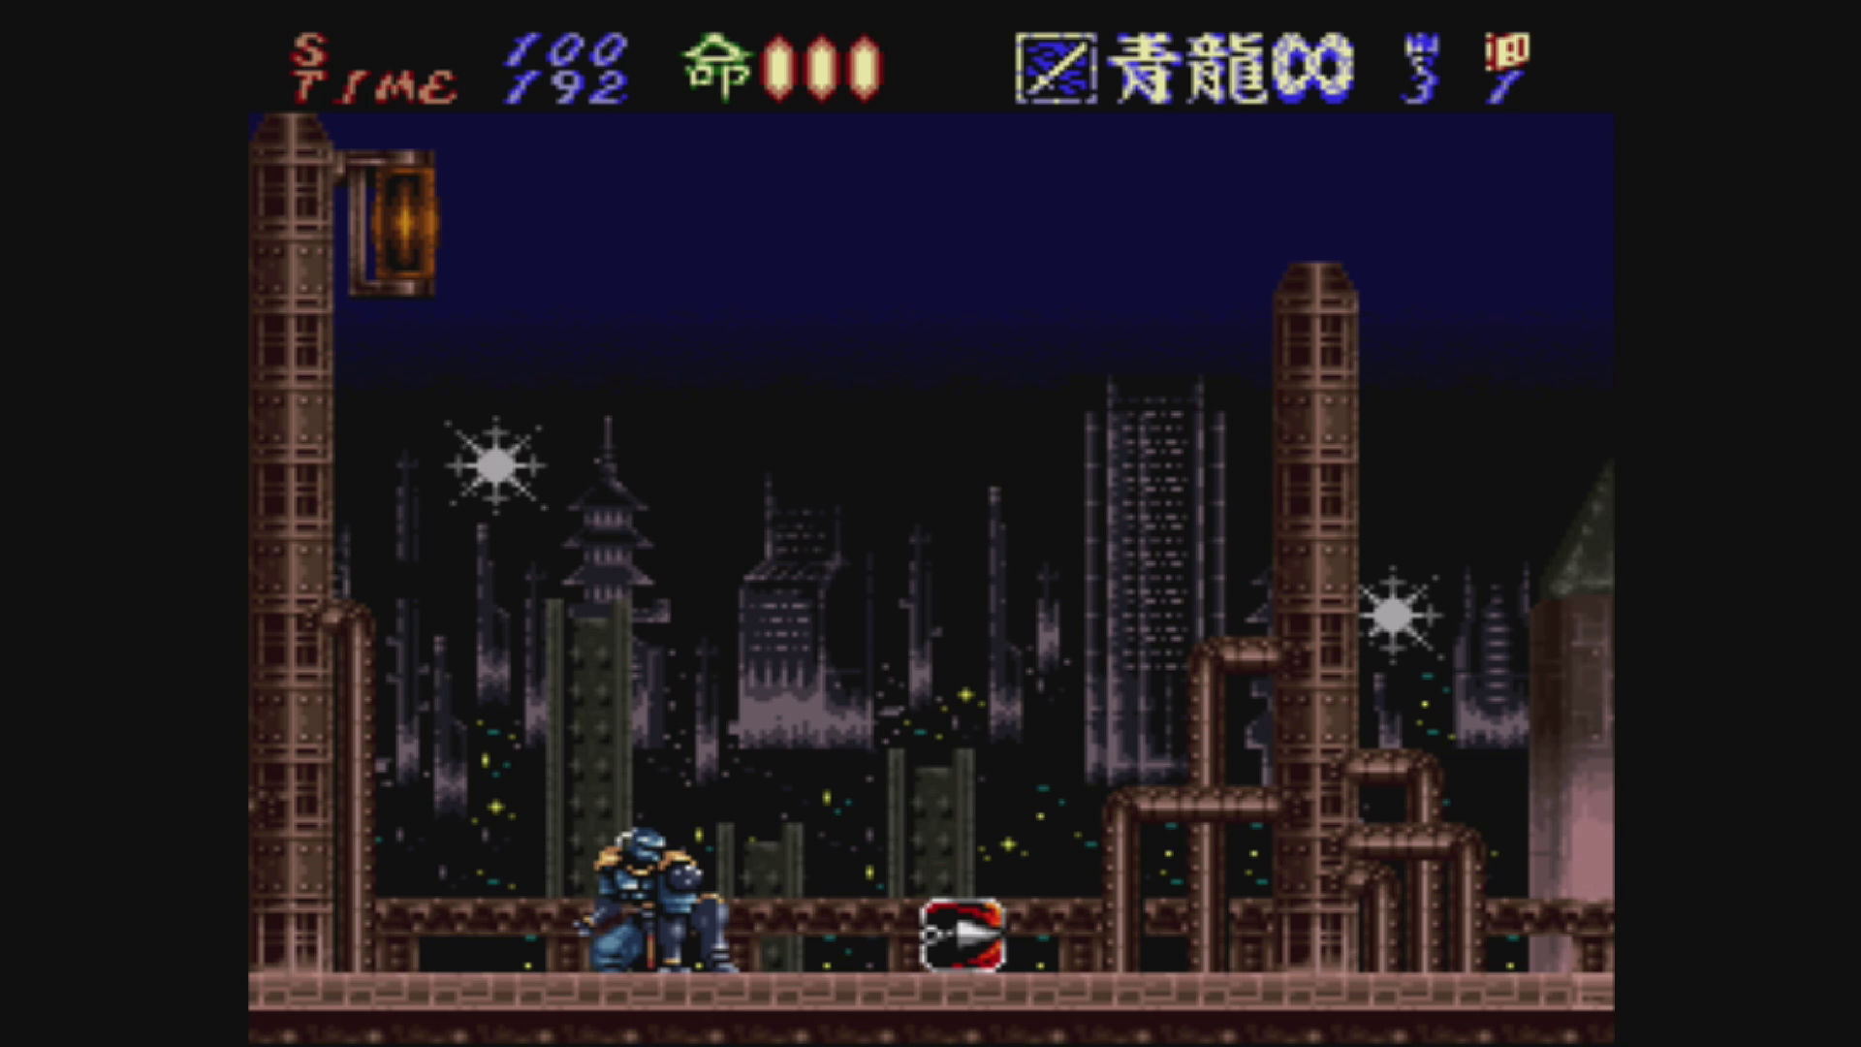
Step: Open the Latency settings for the running game
key("F1")
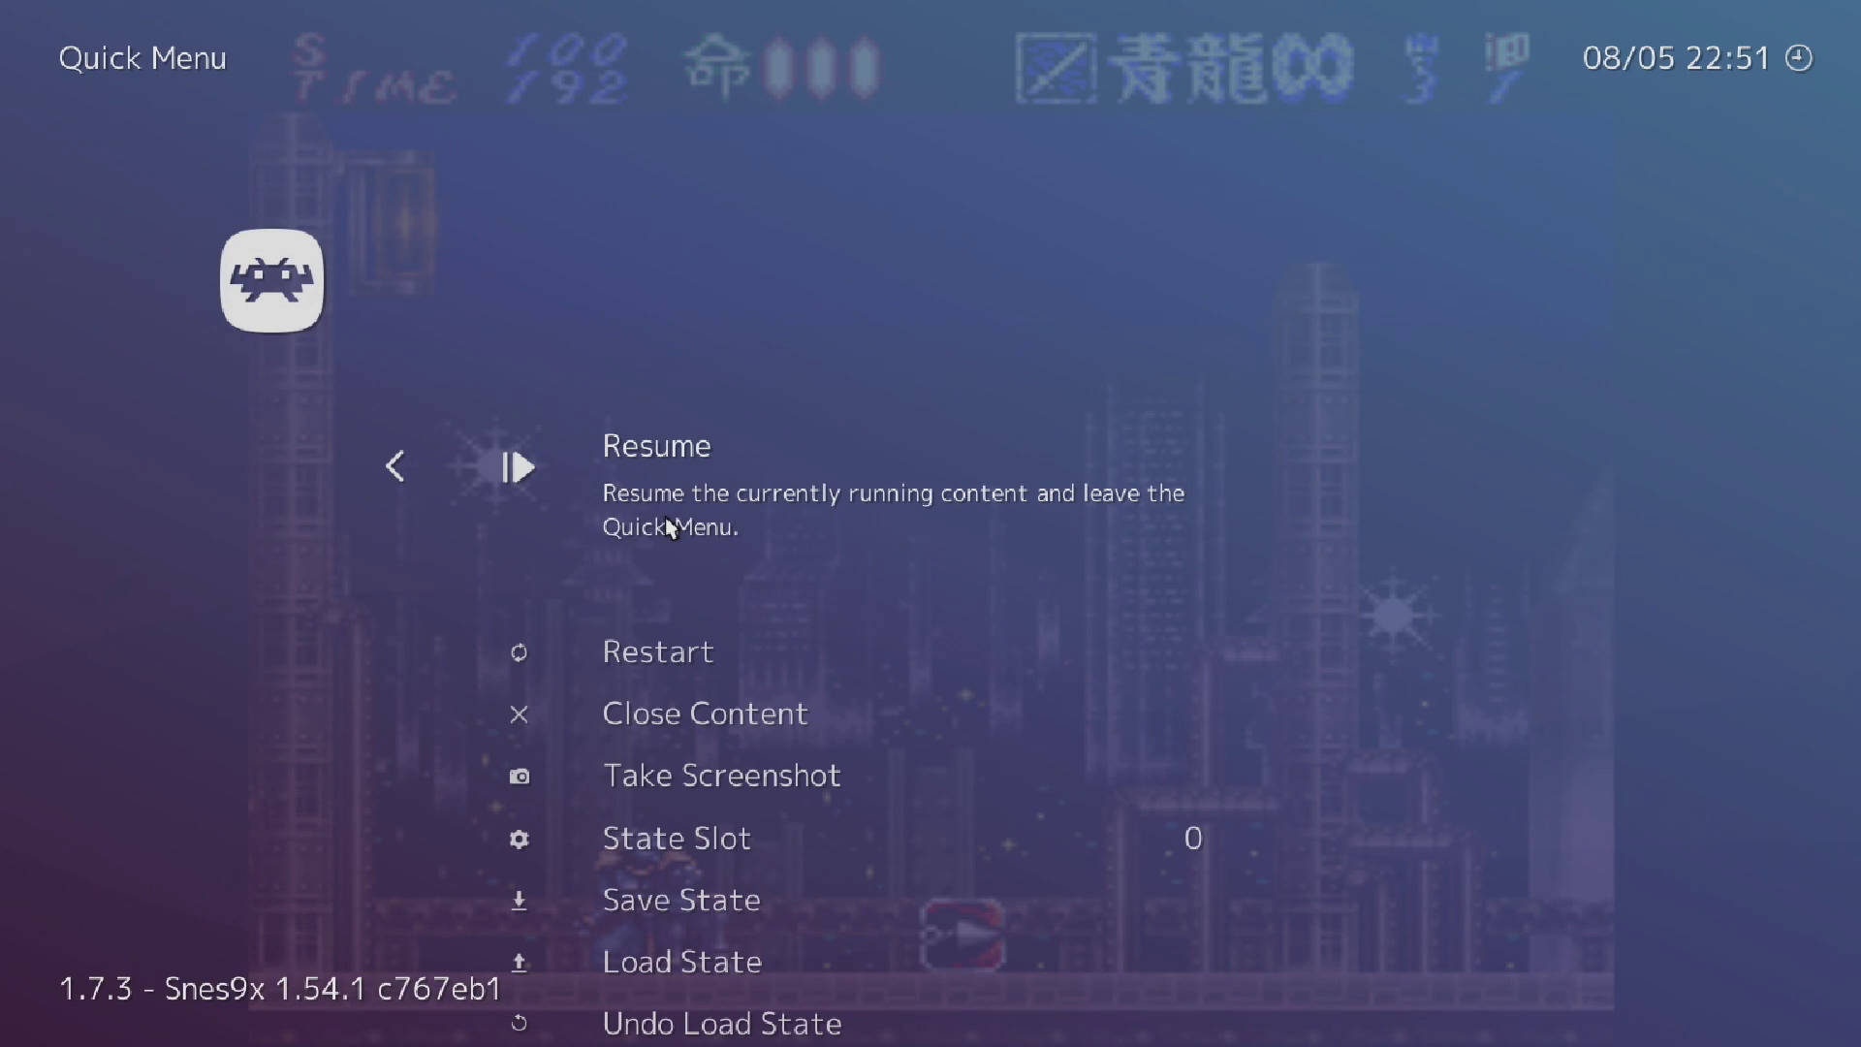
key("Down")
key("Down")
key("Down")
key("Down")
key("Down")
key("Down")
key("Down")
key("Down")
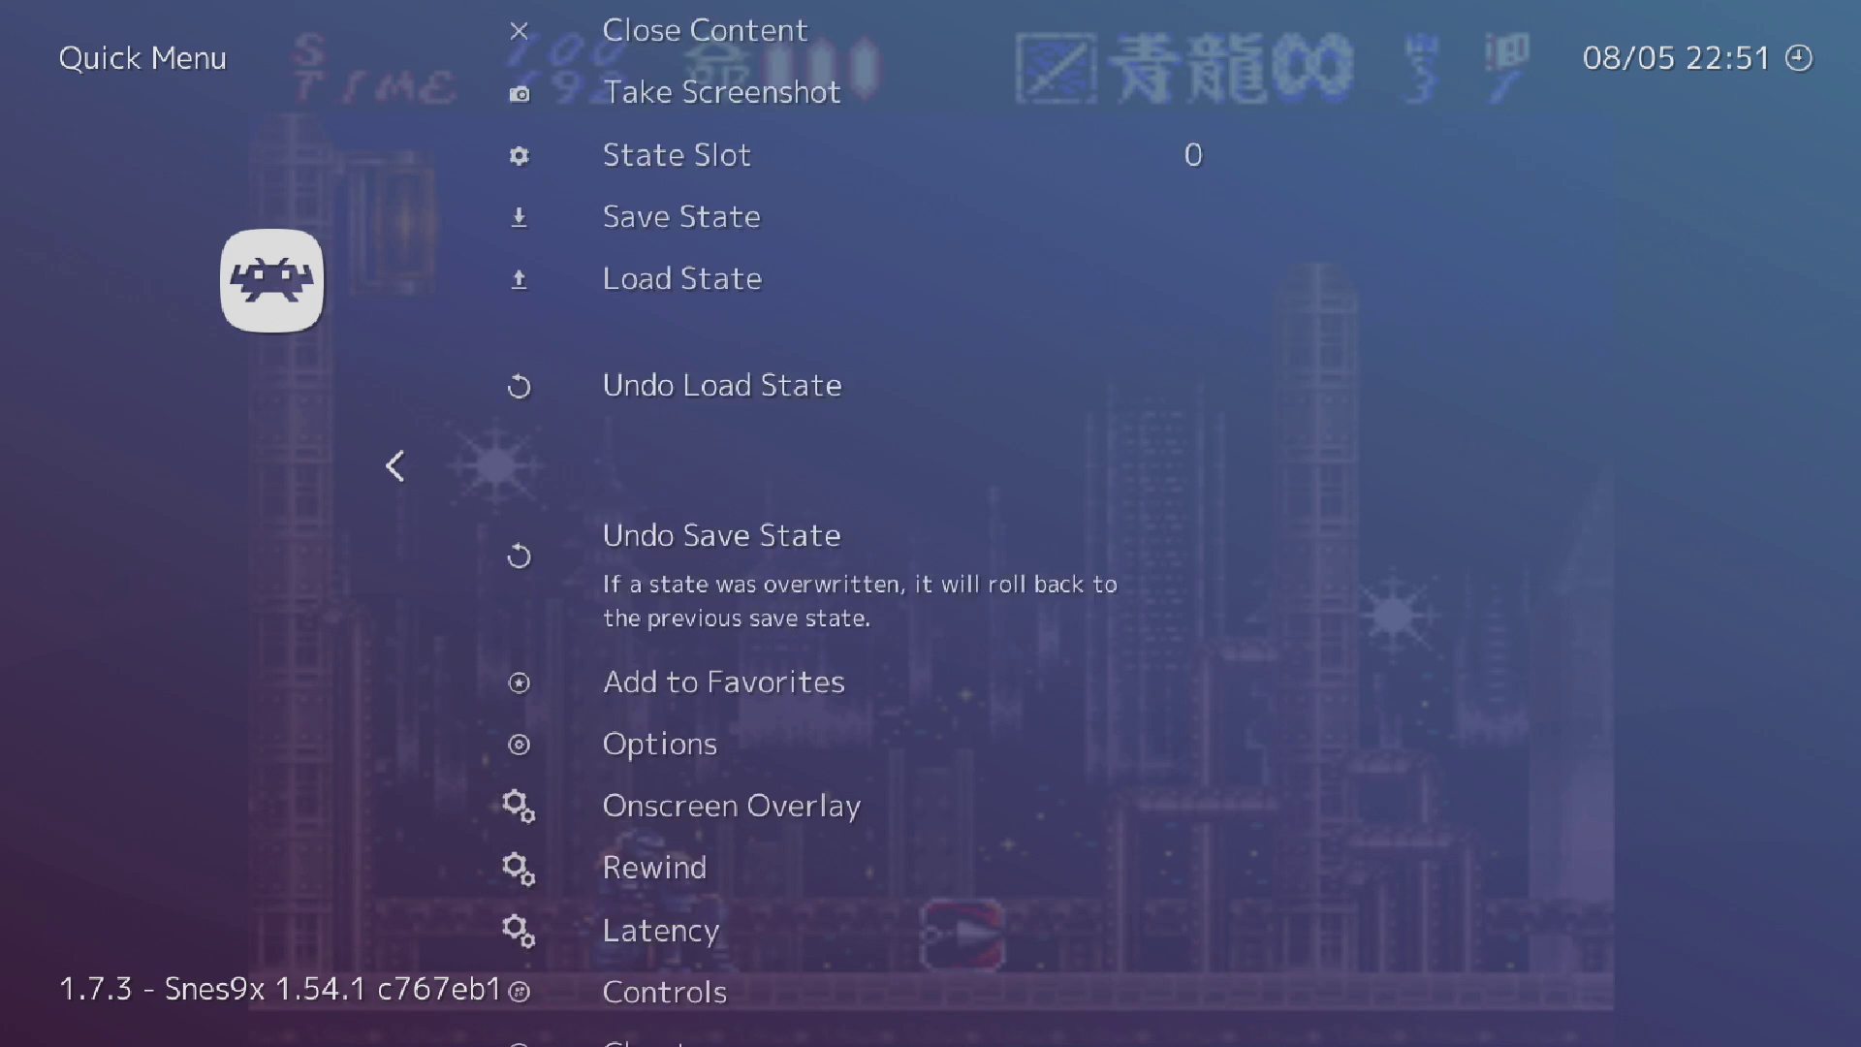
key("Down")
key("Down")
key("Down")
key("Down")
key("Down")
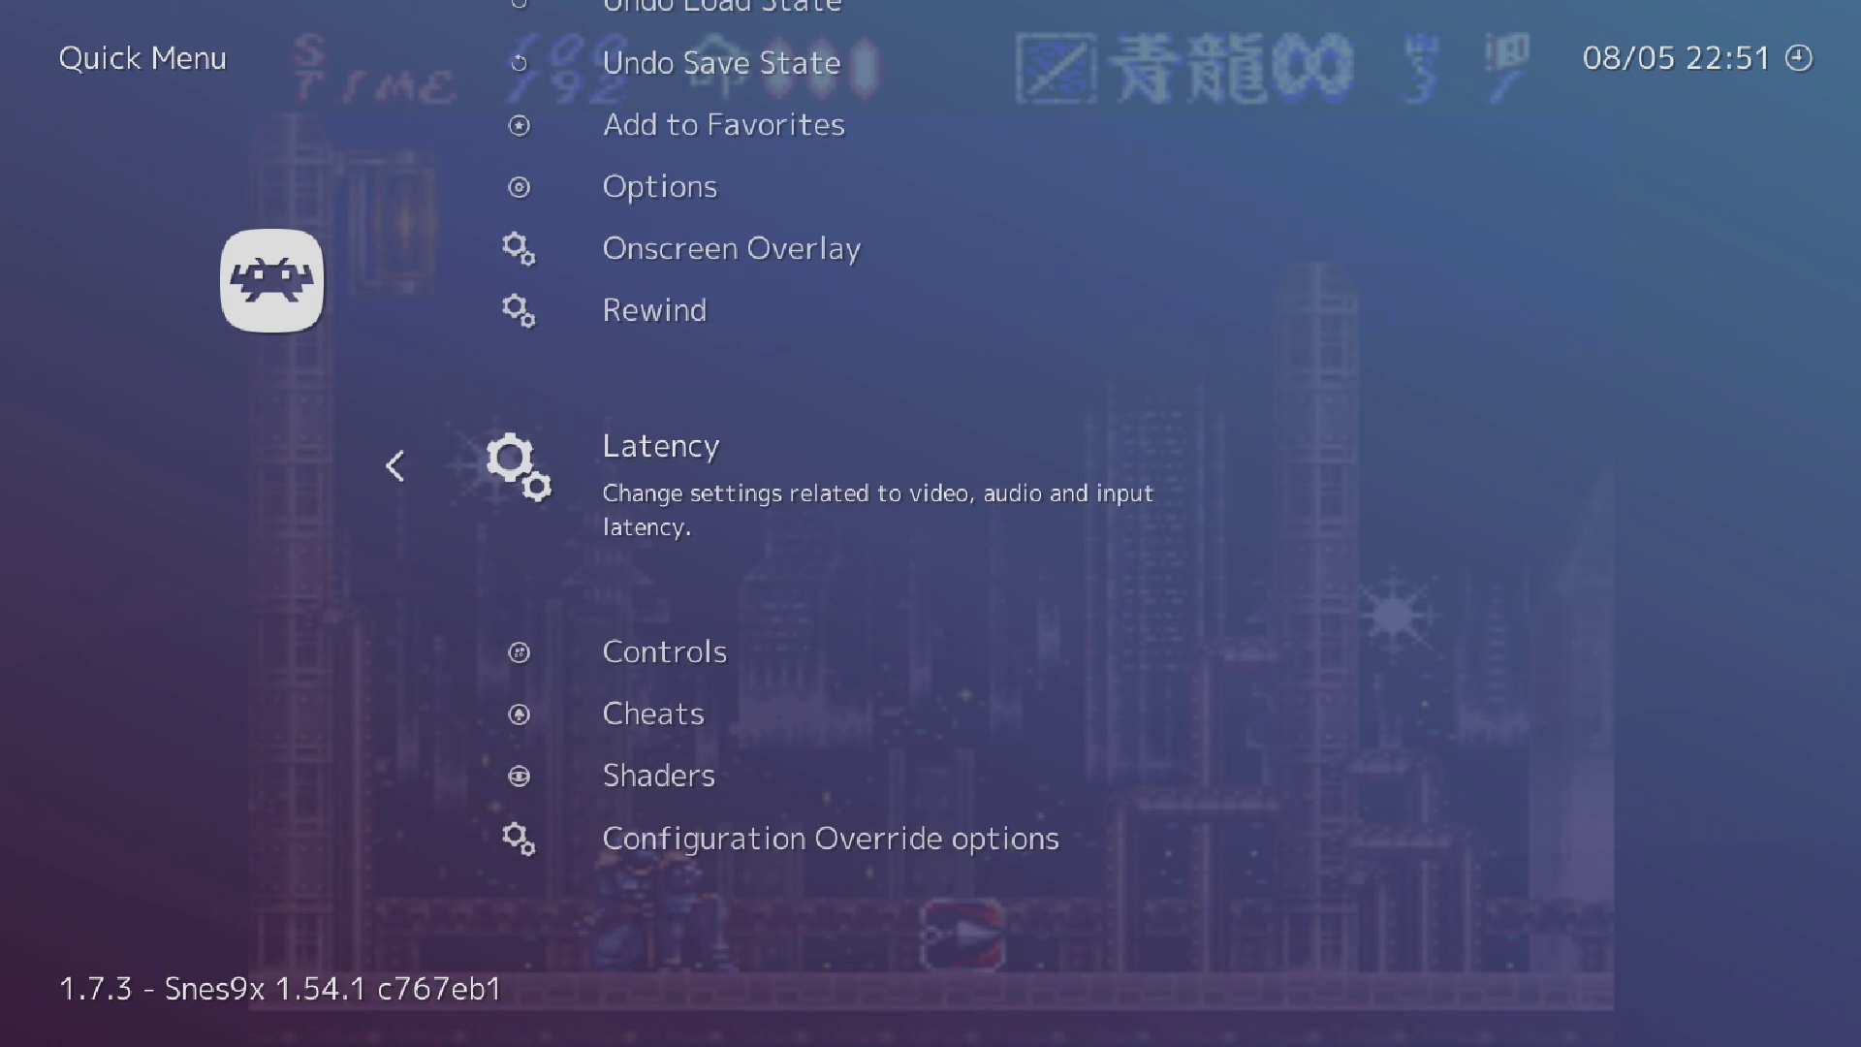
key("Return")
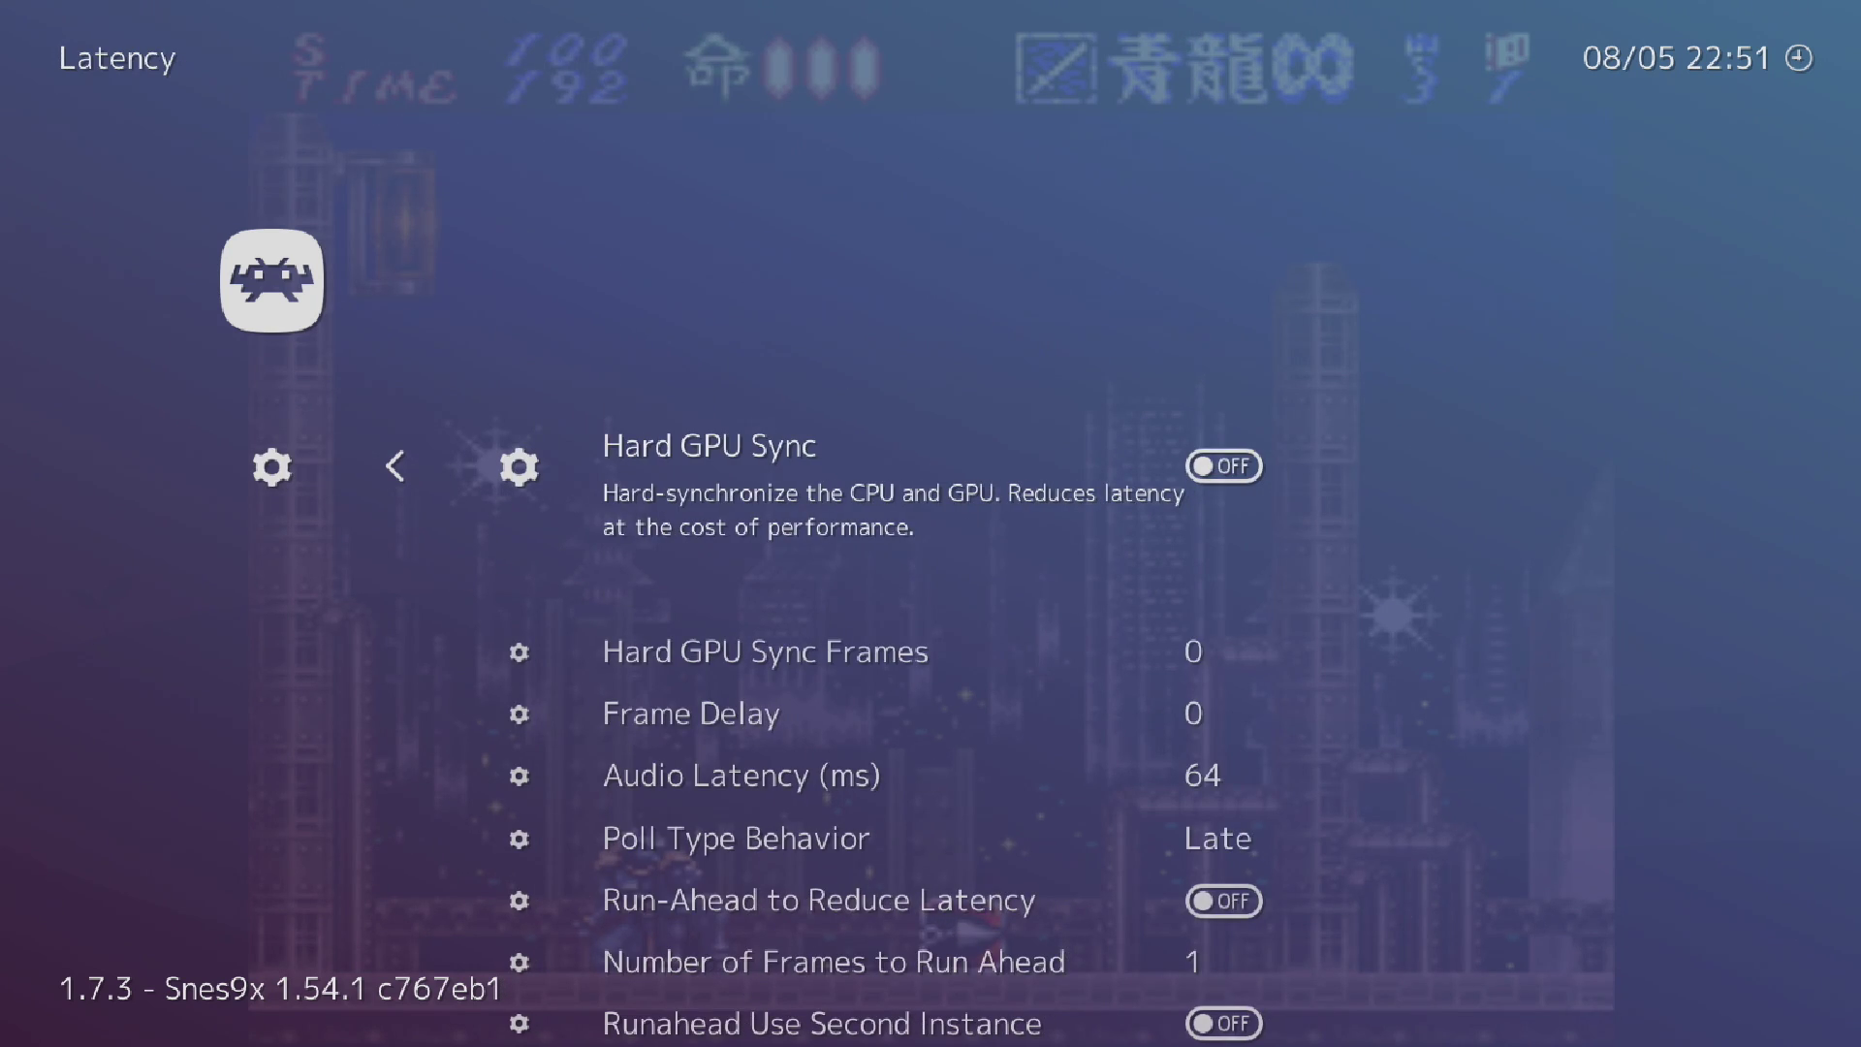
Step: Turn on Run-Ahead to Reduce Latency and set Number of Frames to Run Ahead to 2
key("Down")
key("Down")
key("Down")
key("Down")
key("Down")
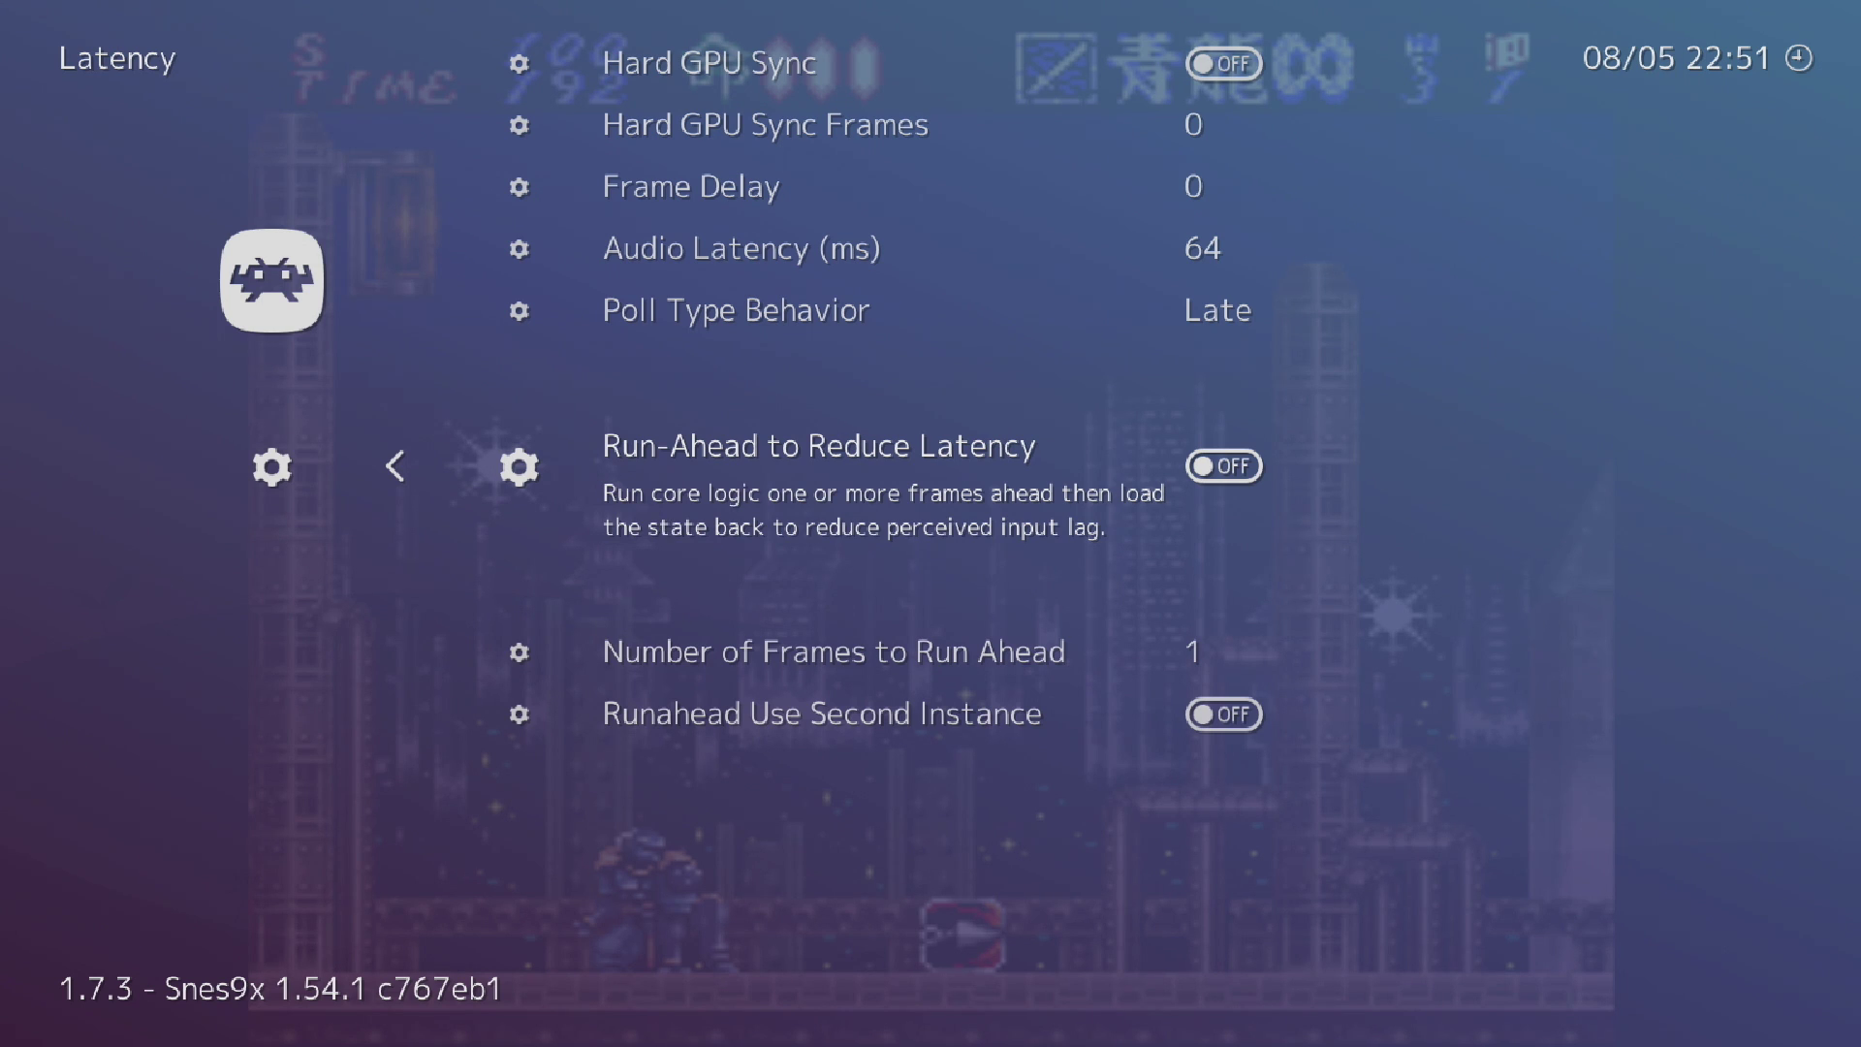
key("Return")
key("Down")
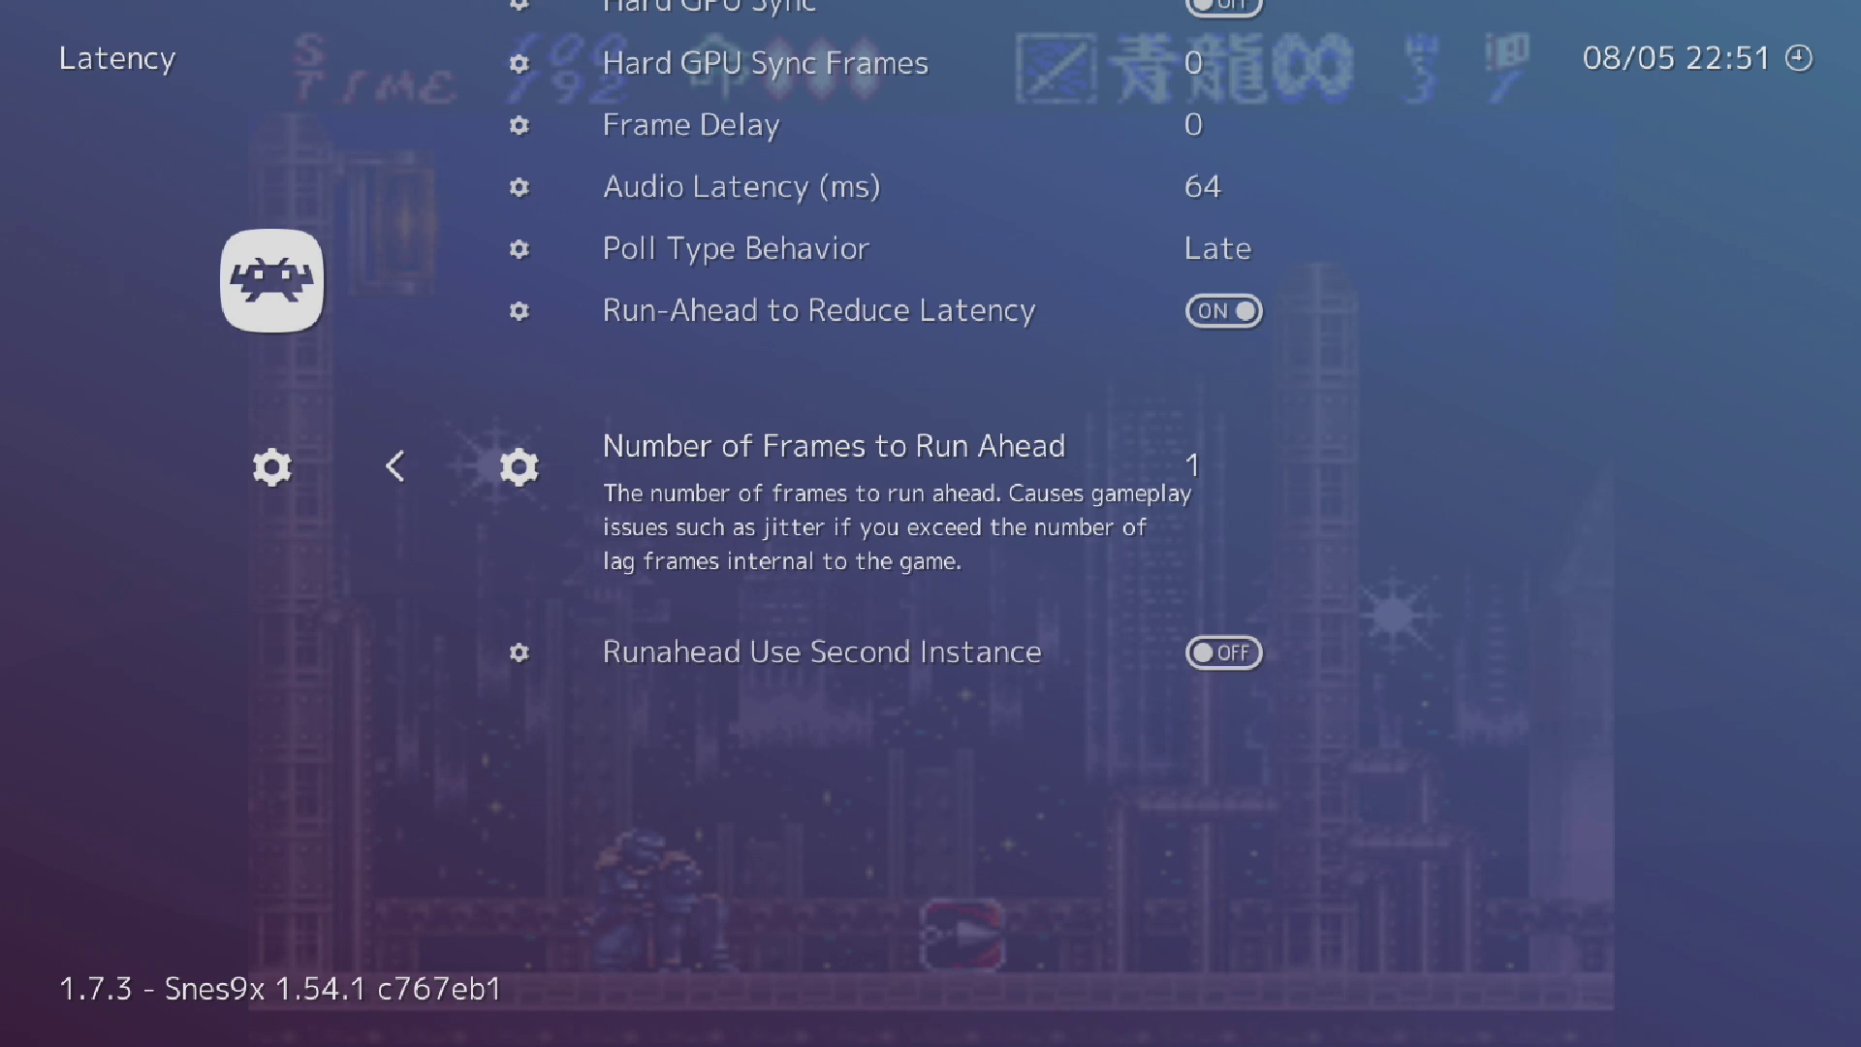
key("Right")
Step: Leave the Latency settings and resume the running game
key("Up")
key("Up")
key("Up")
key("Up")
key("Up")
key("Up")
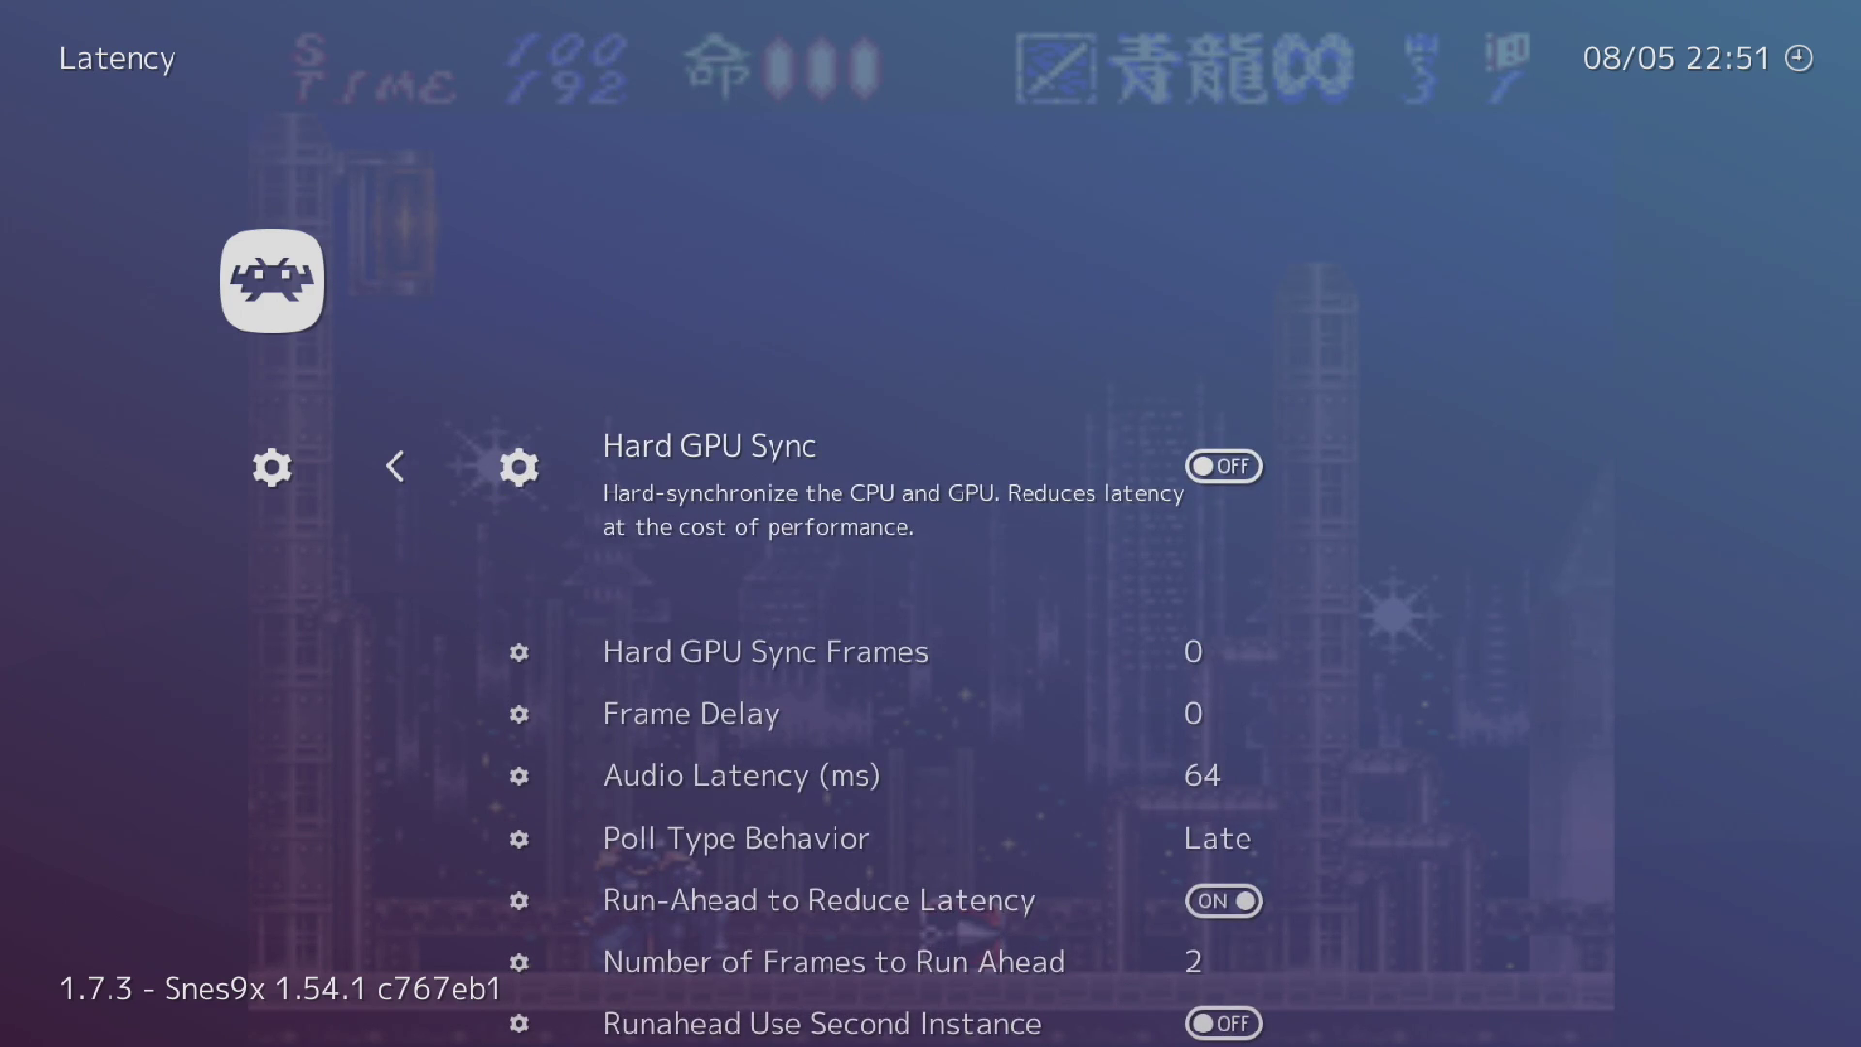
key("BackSpace")
key("Up")
key("Up")
key("Up")
key("Up")
key("Up")
key("Up")
key("Up")
key("Up")
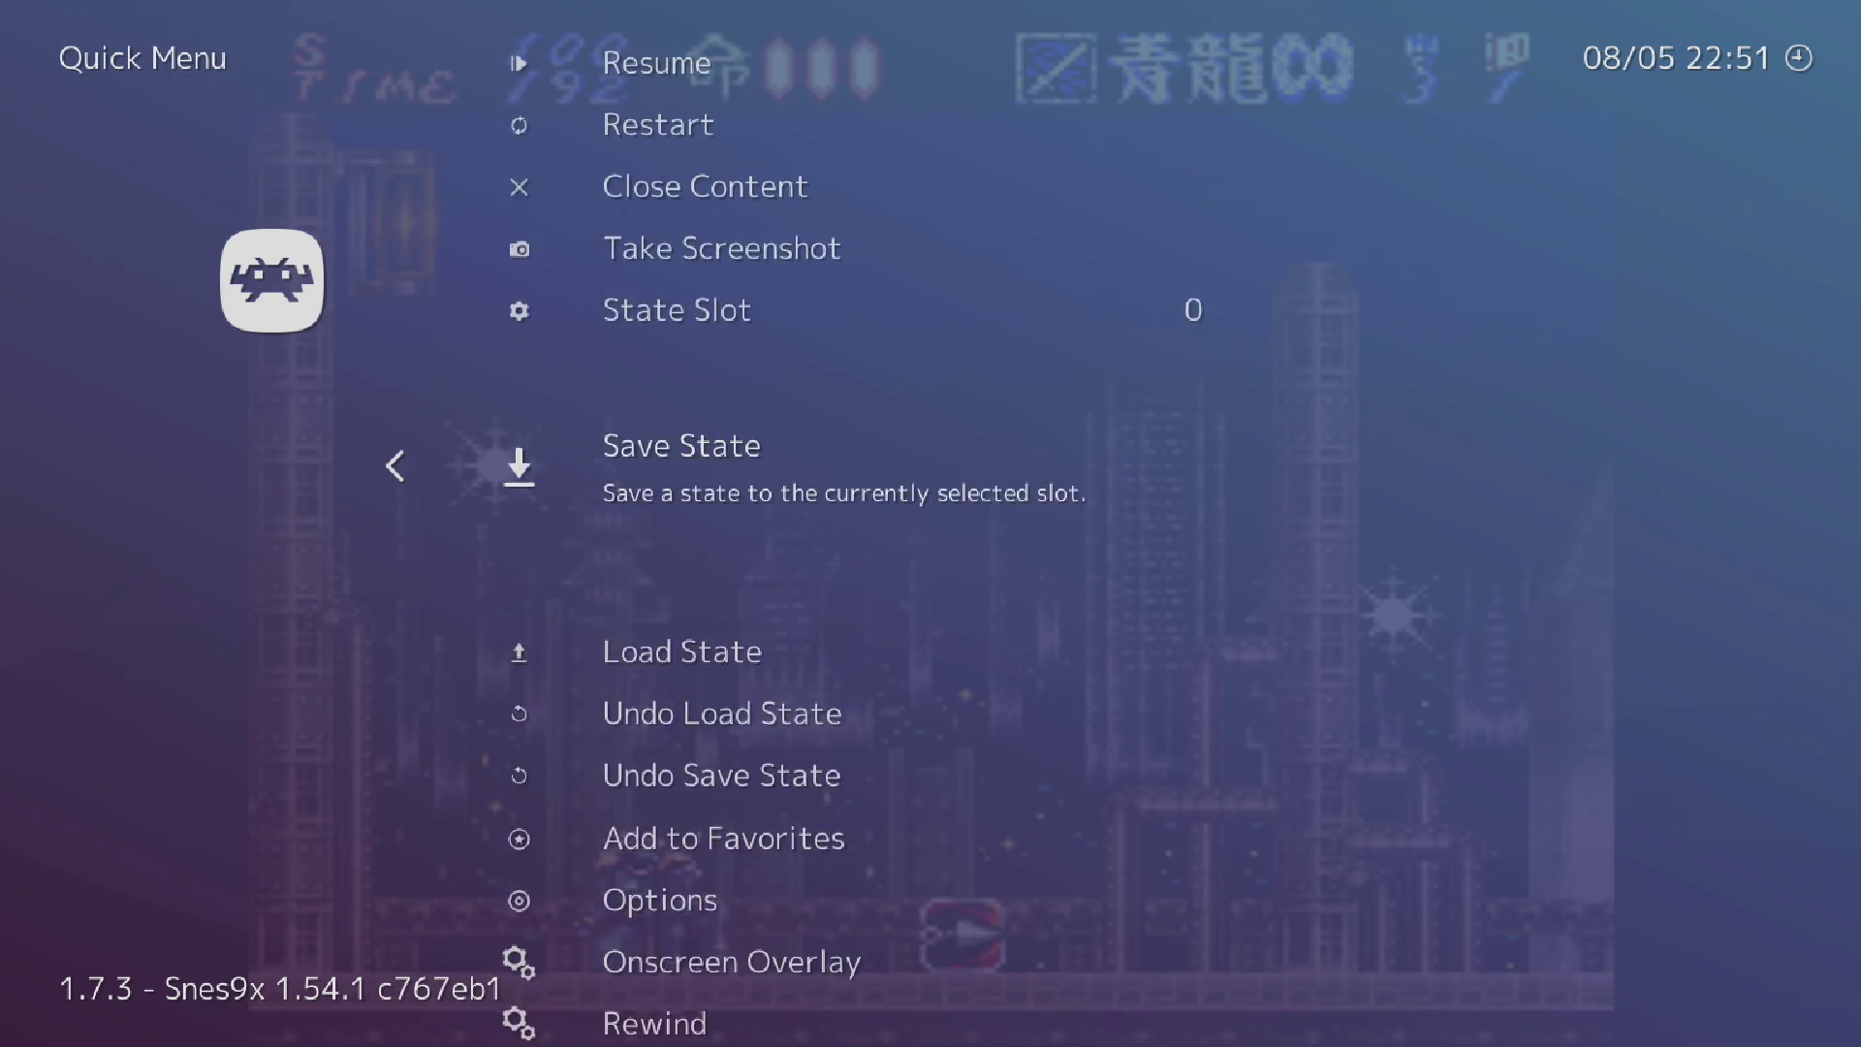
key("Up")
key("Up")
key("Up")
key("Up")
key("Up")
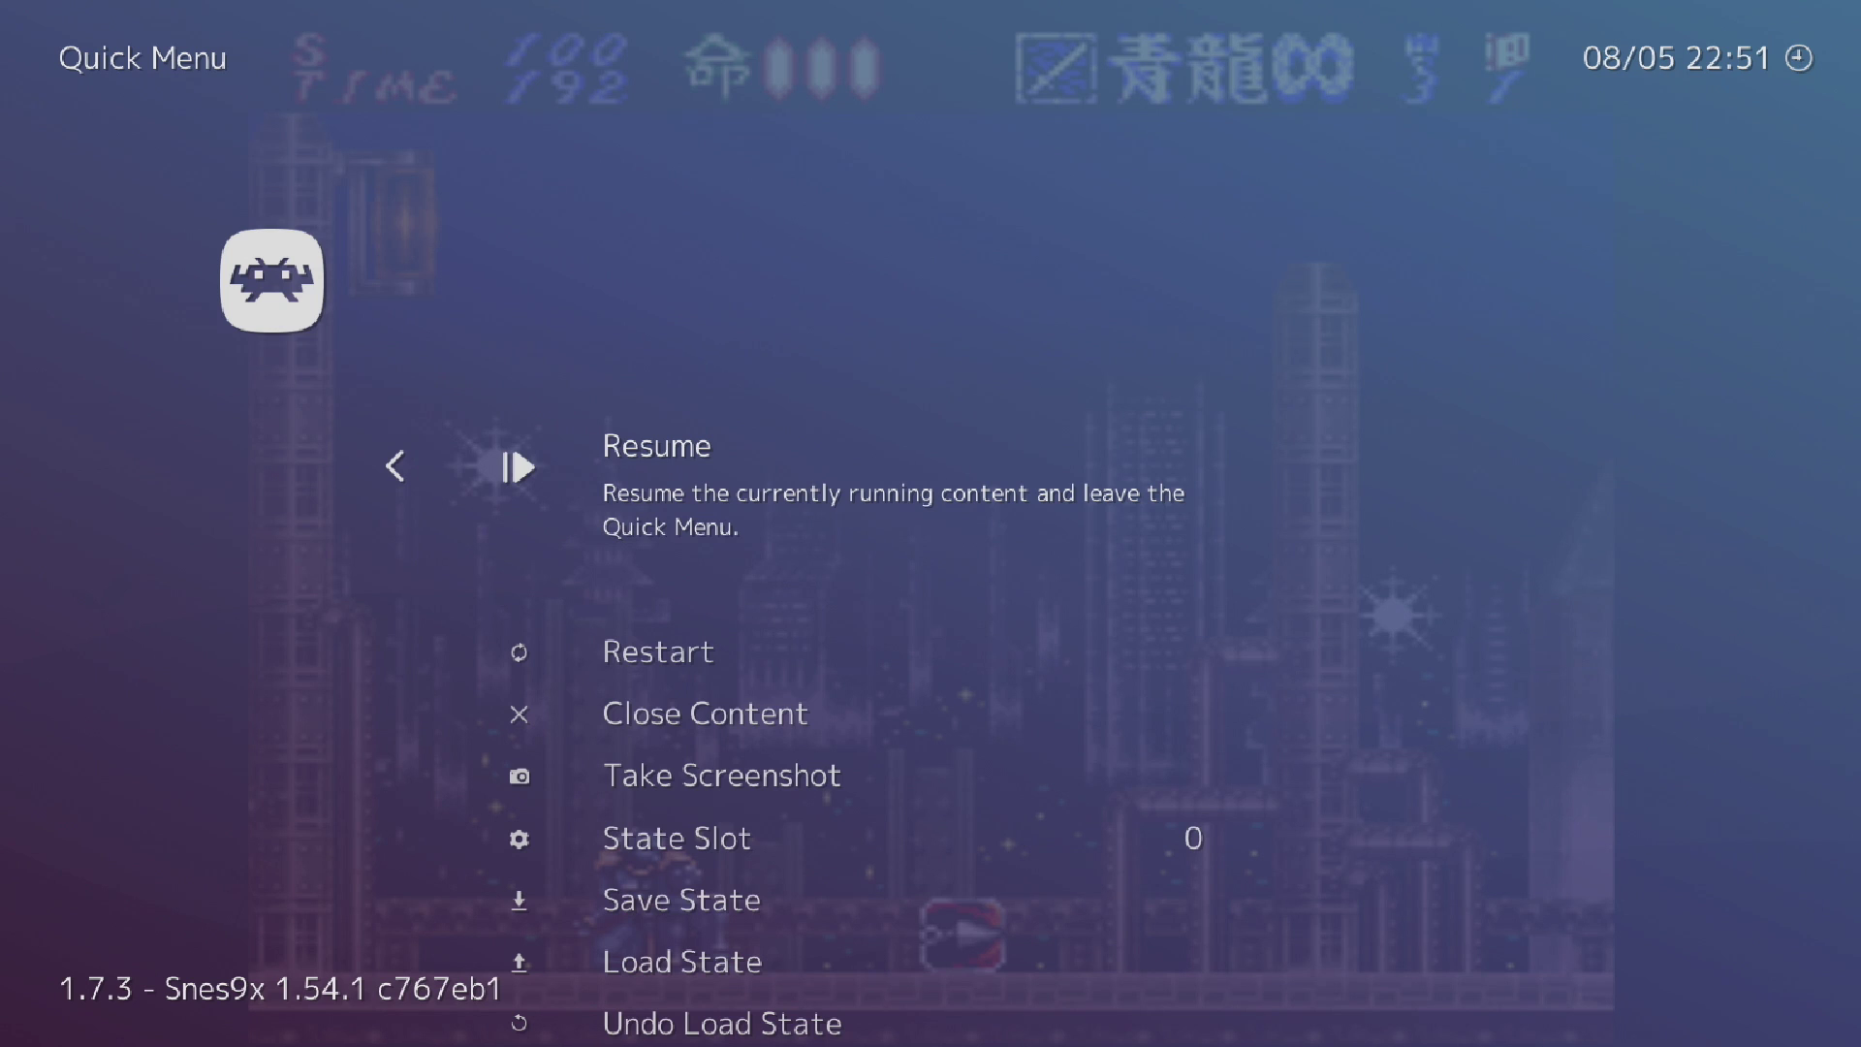
key("Return")
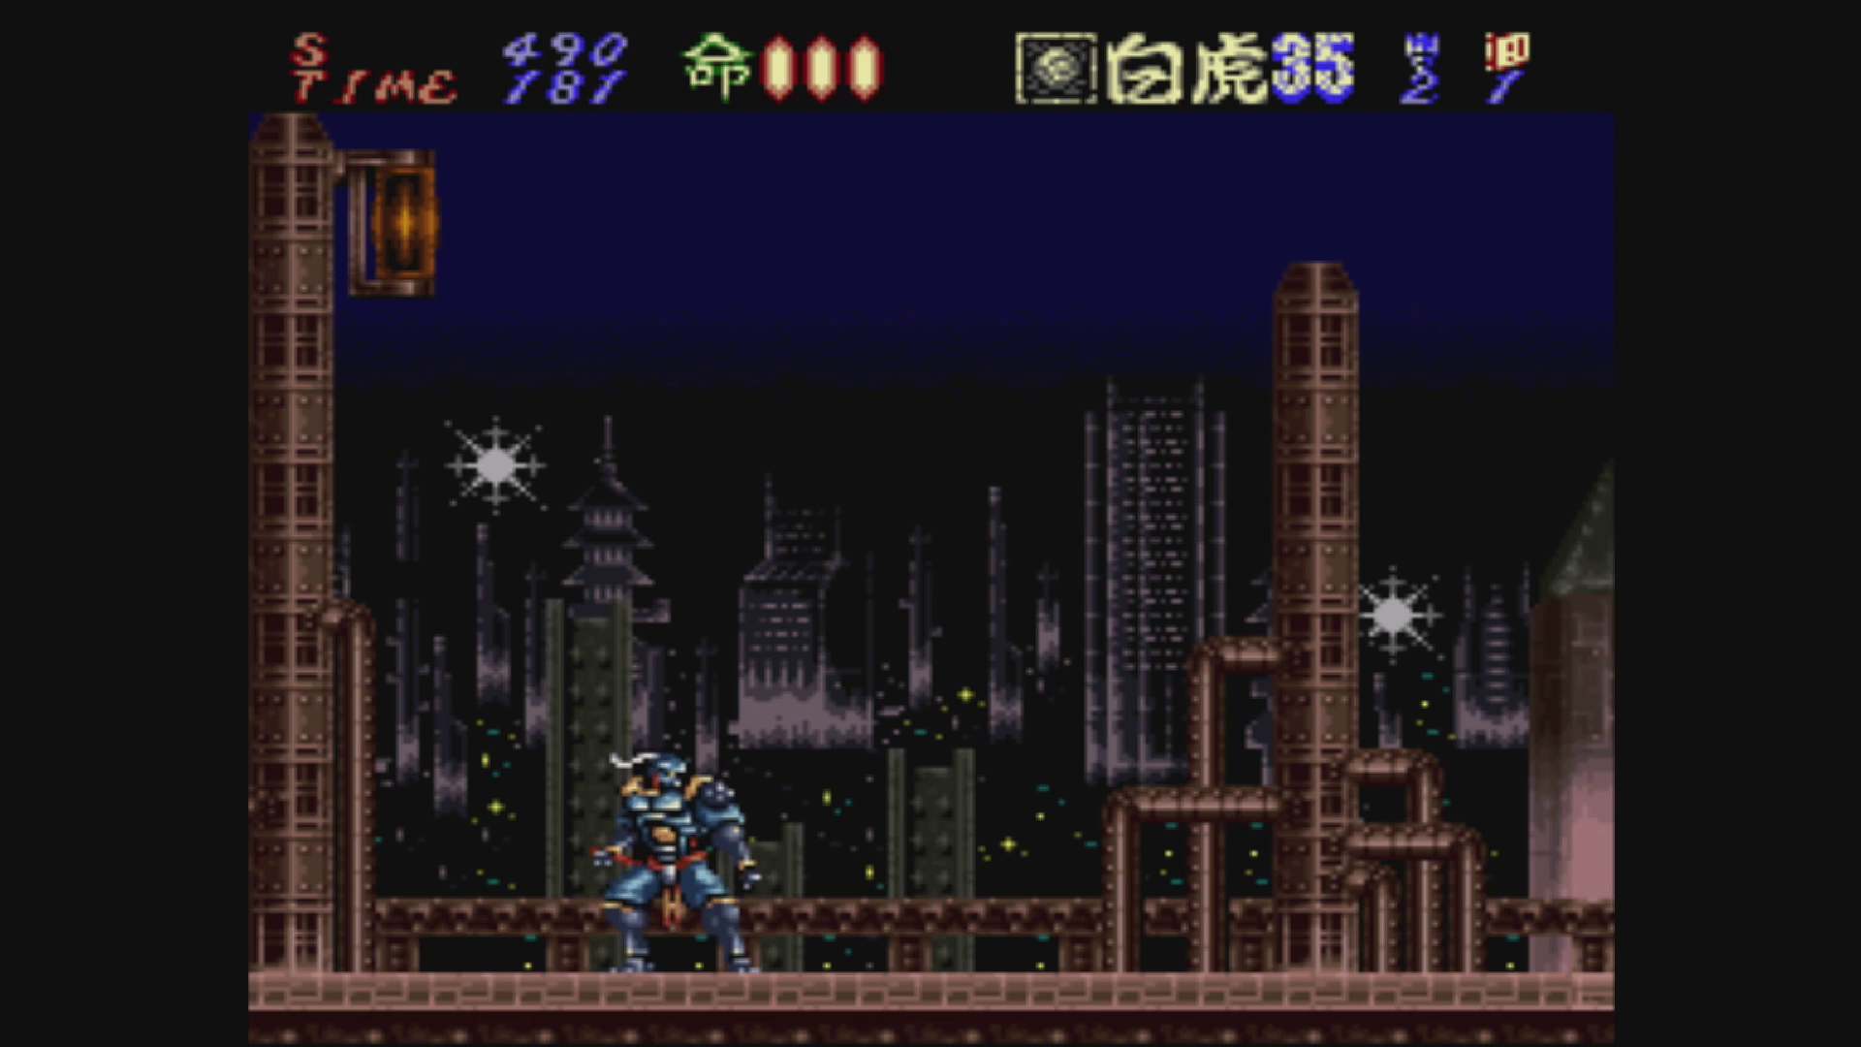
Step: Pause the game and test the character's jump response with run-ahead enabled
key("p")
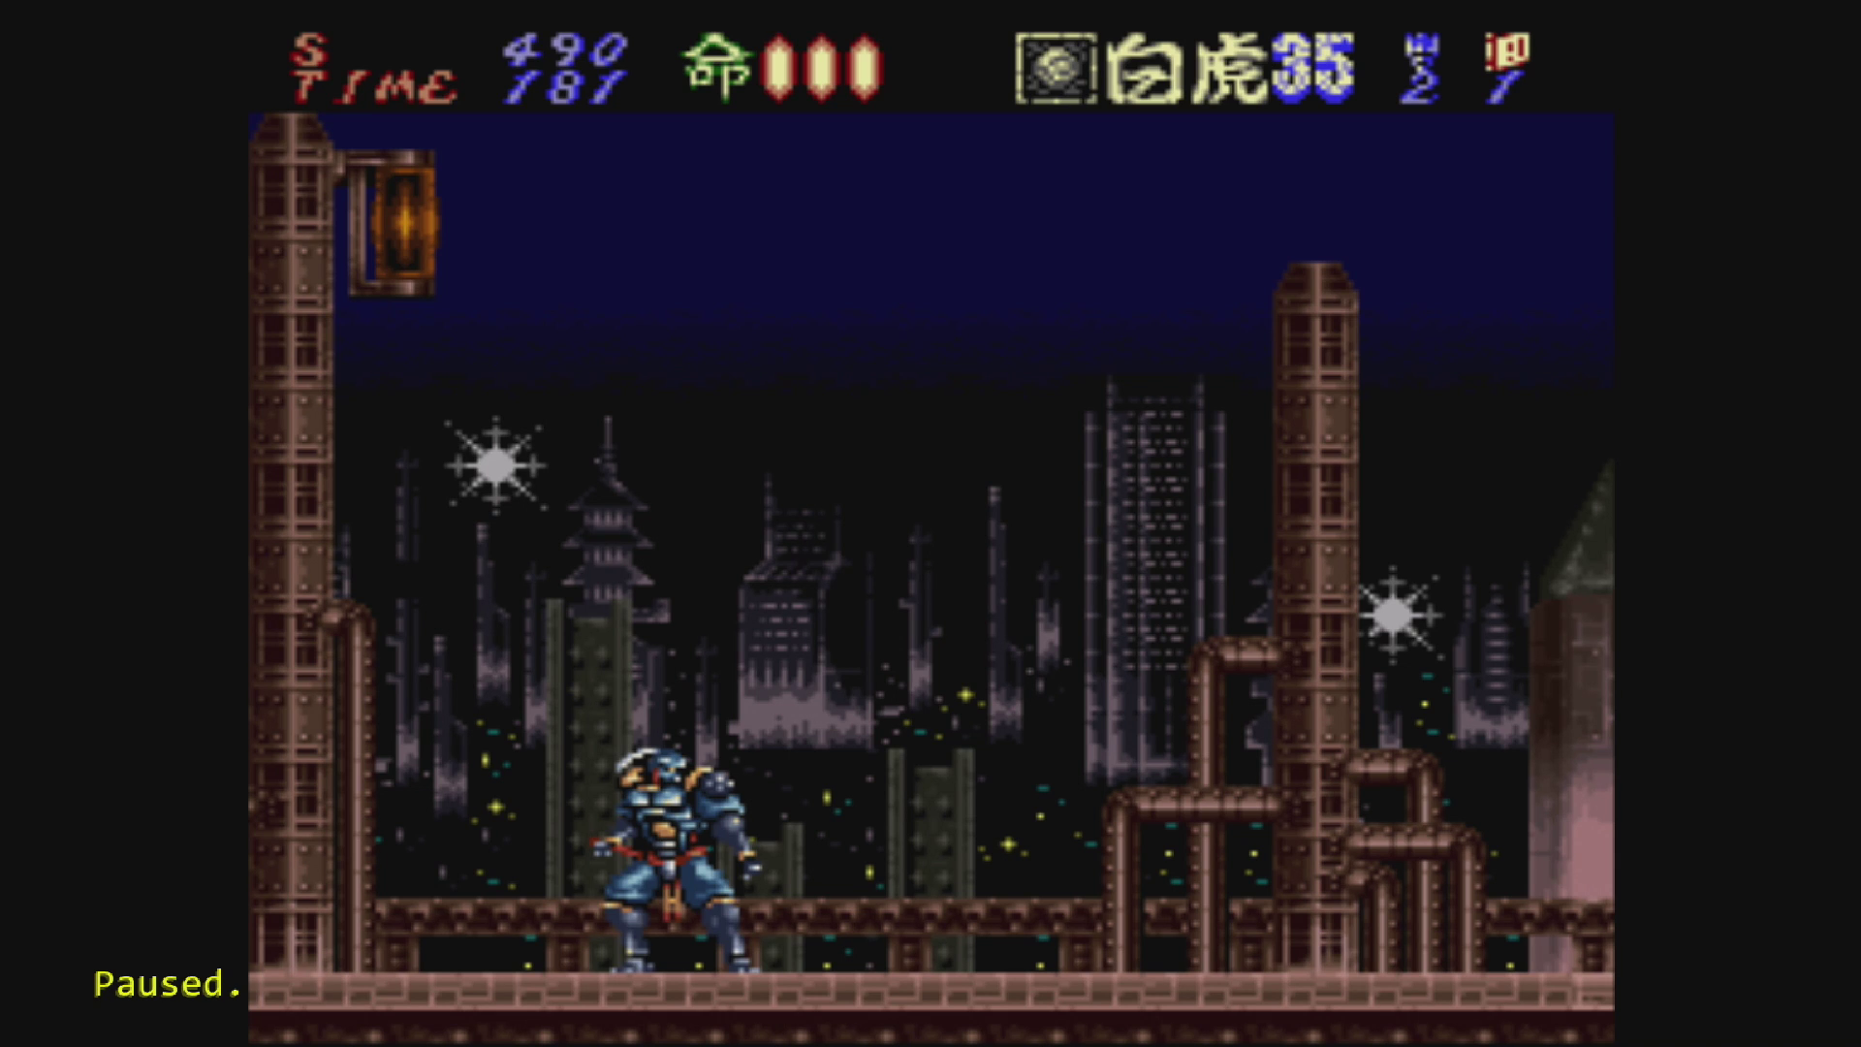
key("p")
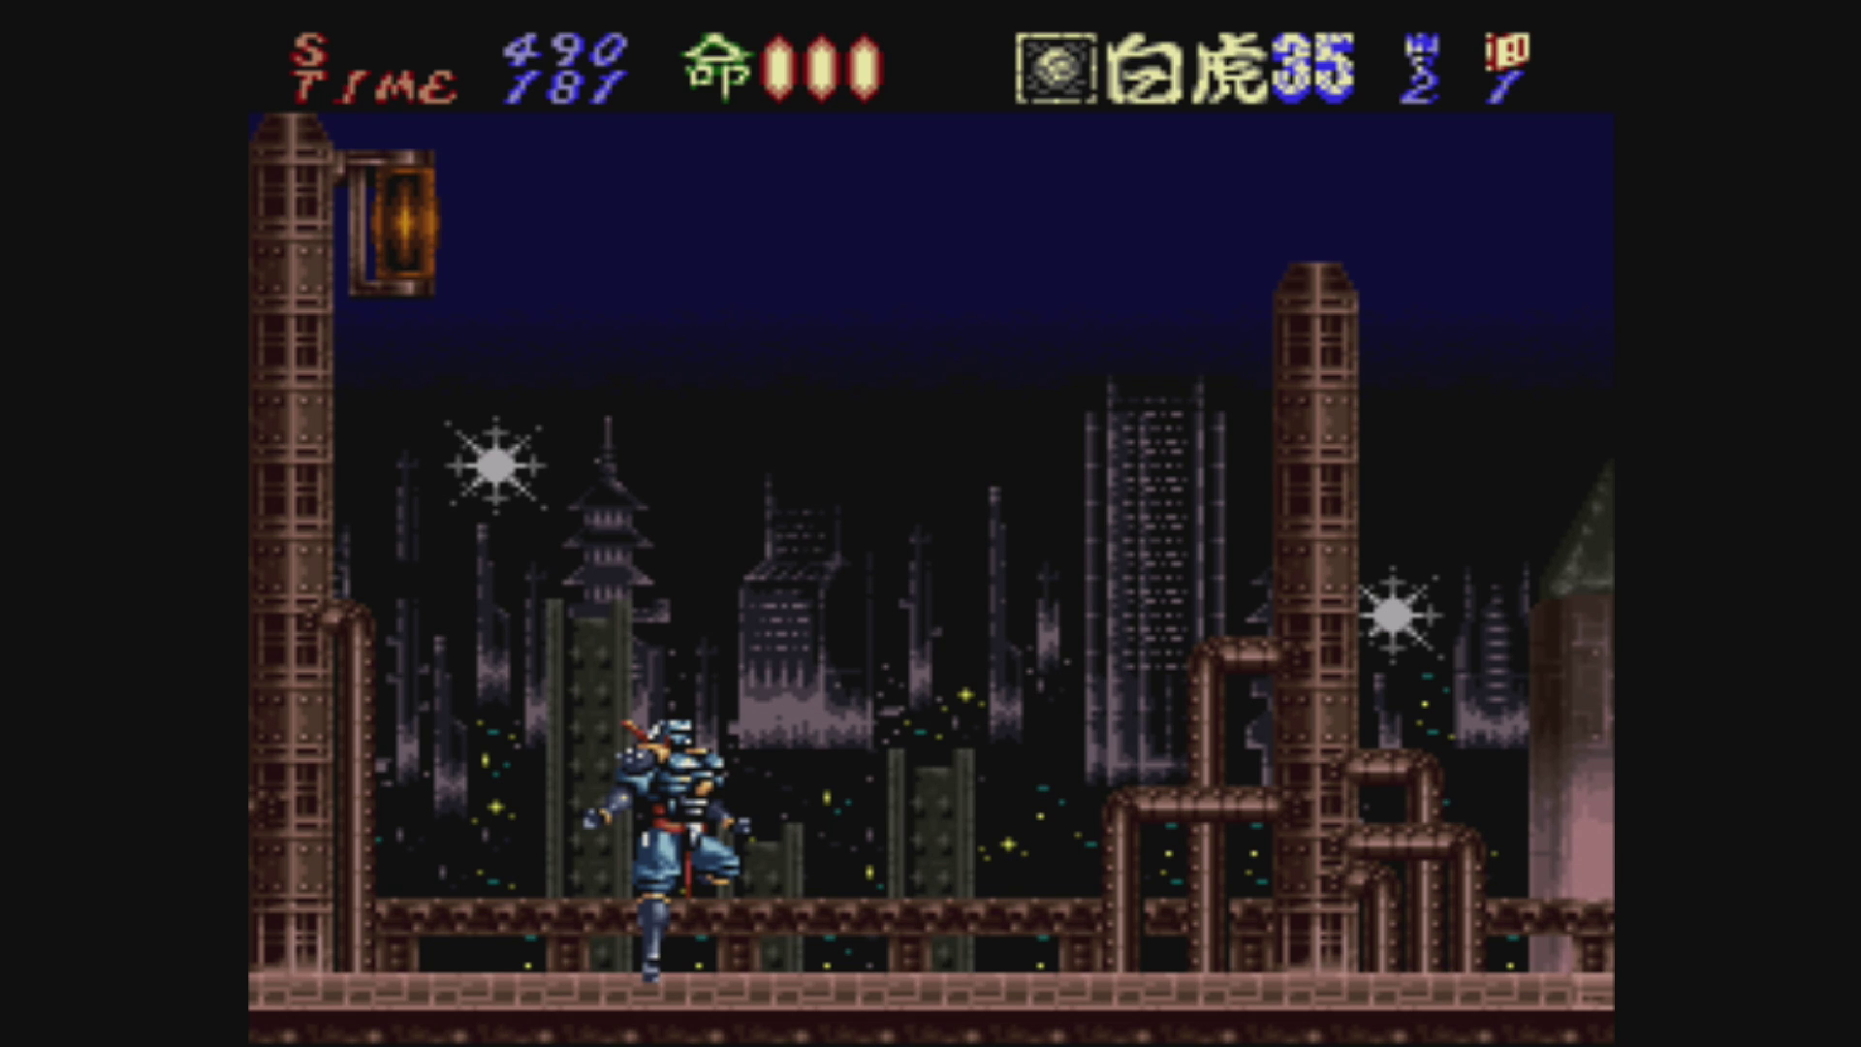
key("x")
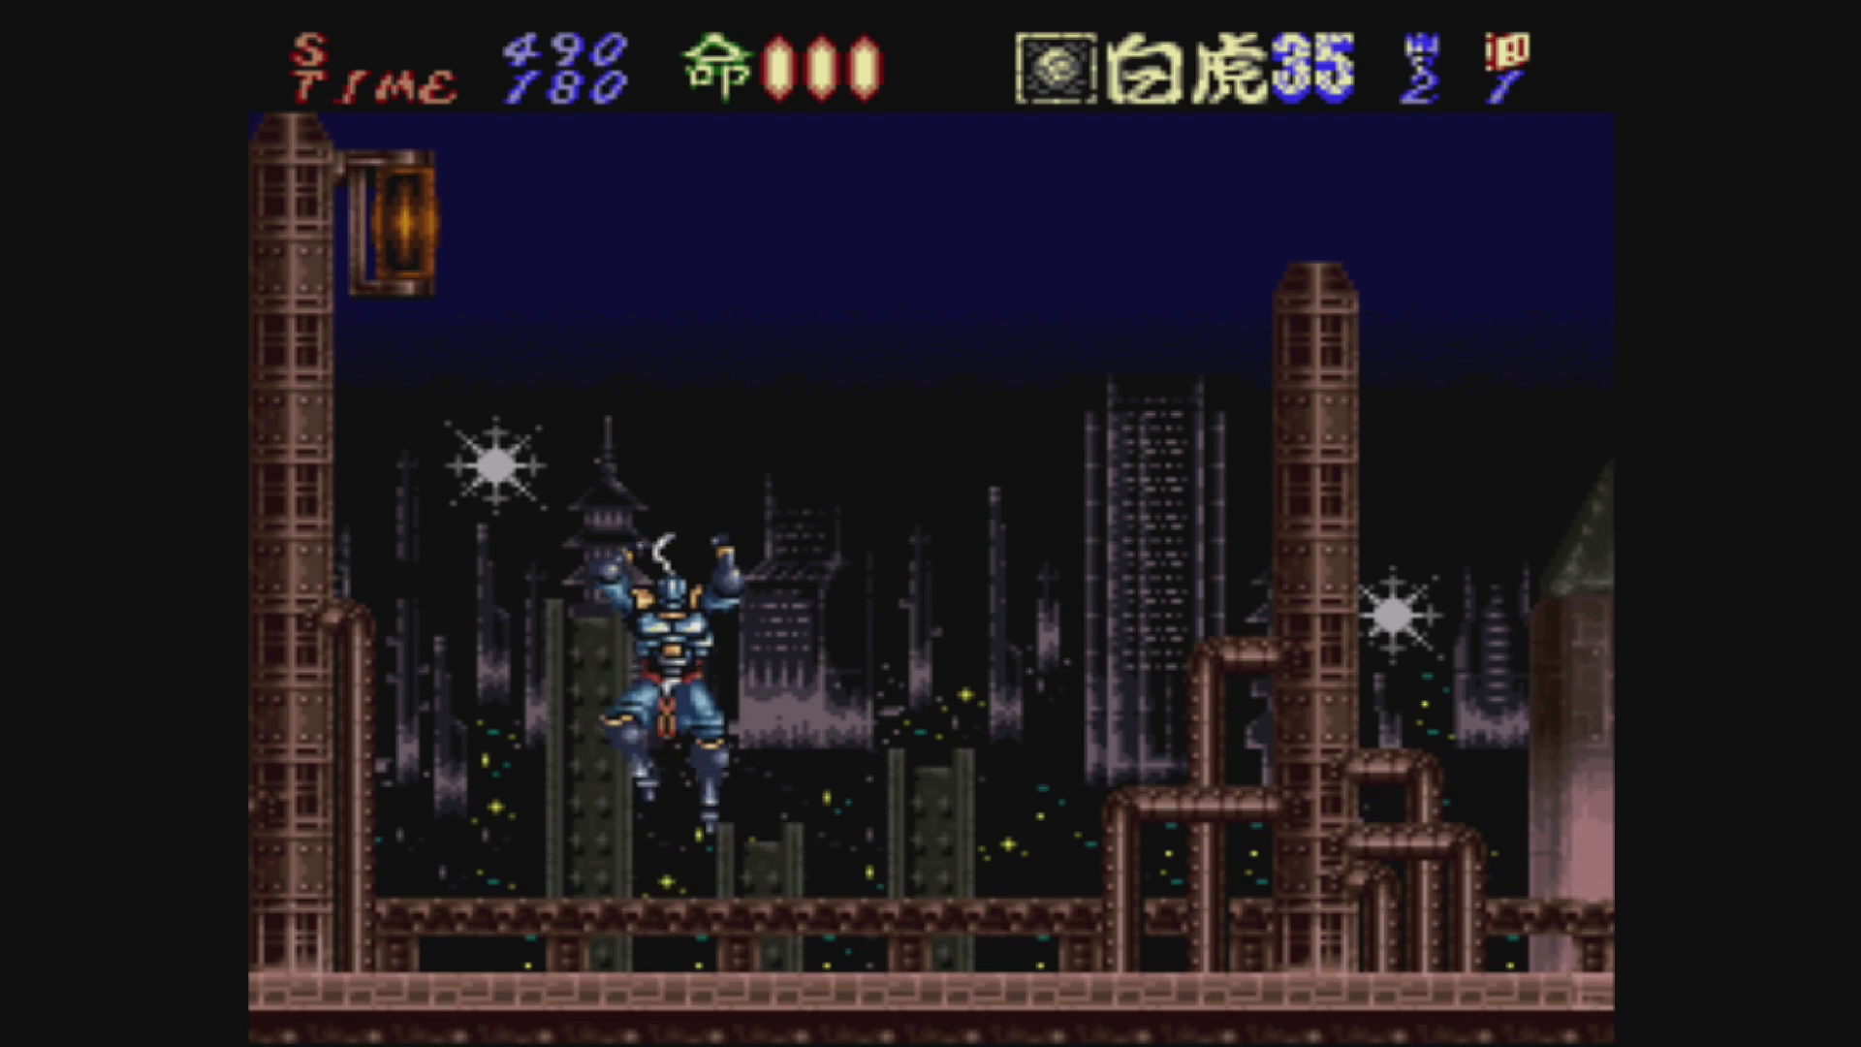
Step: Jump forward past the first pipes while throwing 白虎 bombs at the enemies and the red capsule
key("Right")
key("z")
key("Right")
key("x")
key("z")
key("z")
key("z")
key("z")
key("z")
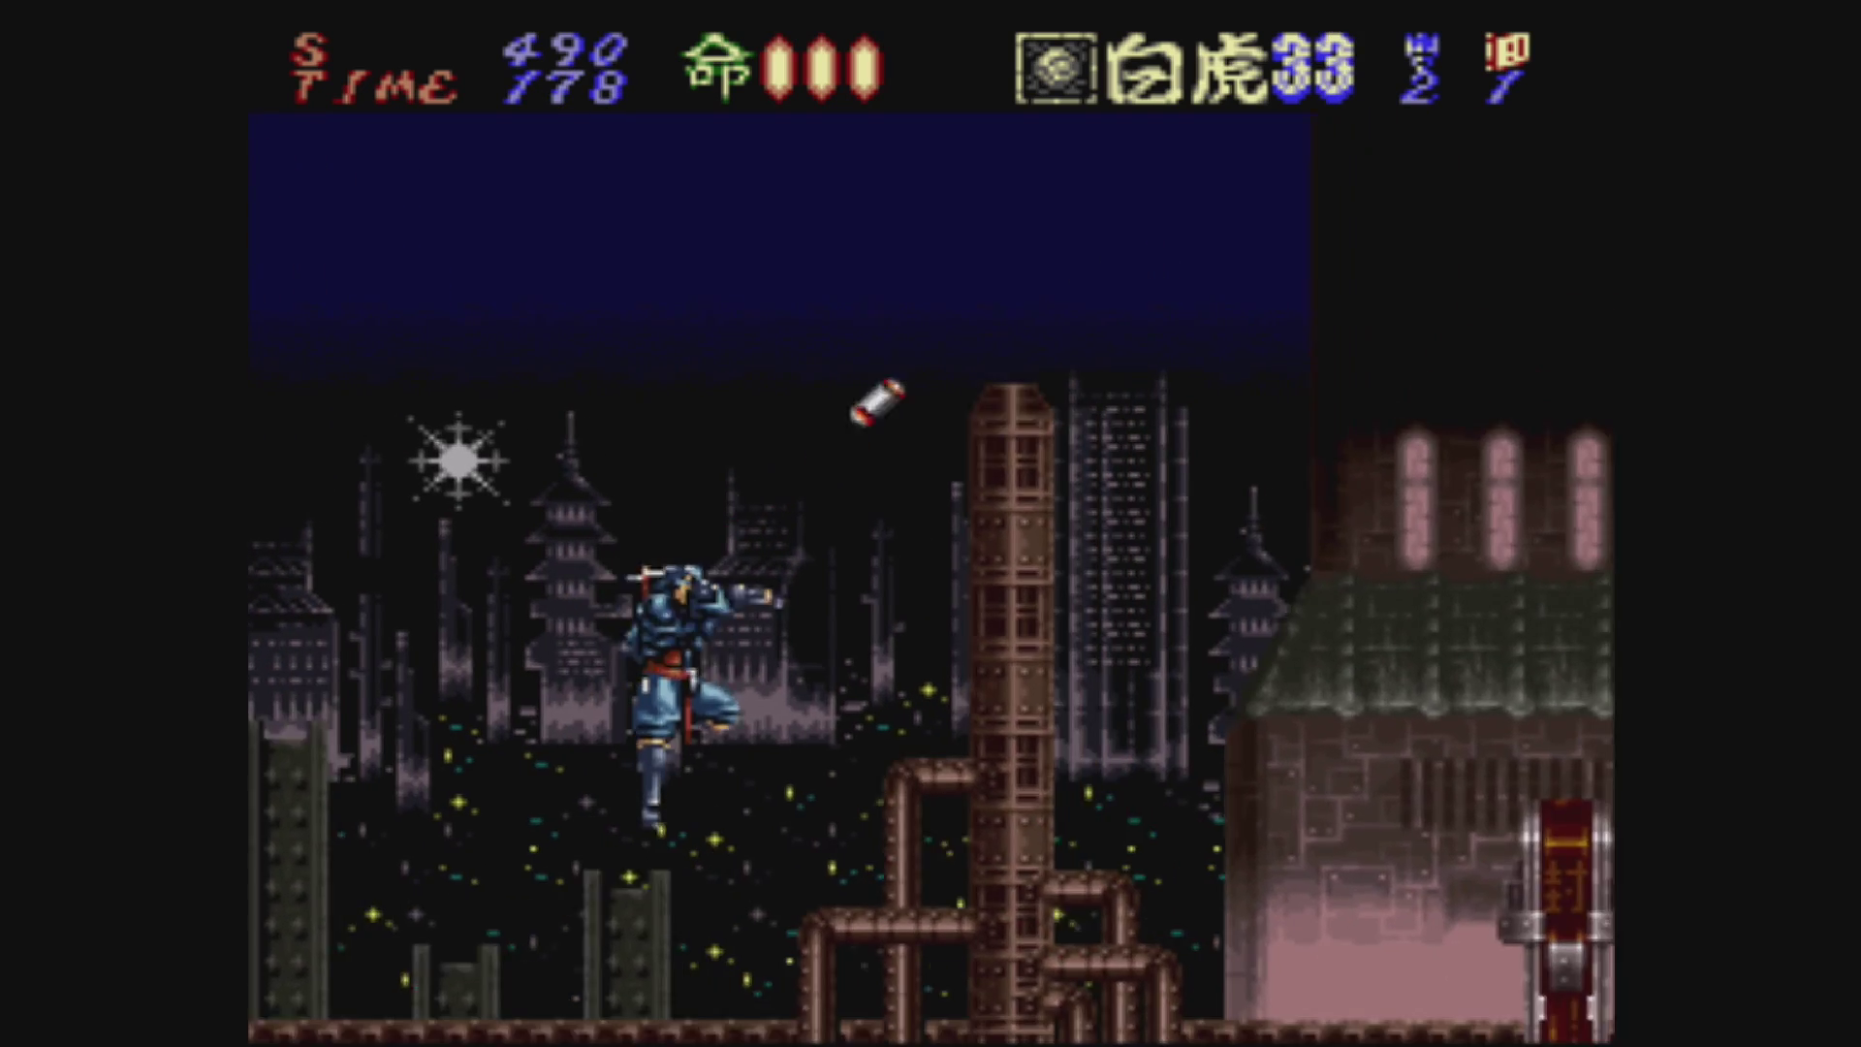
key("z")
key("z")
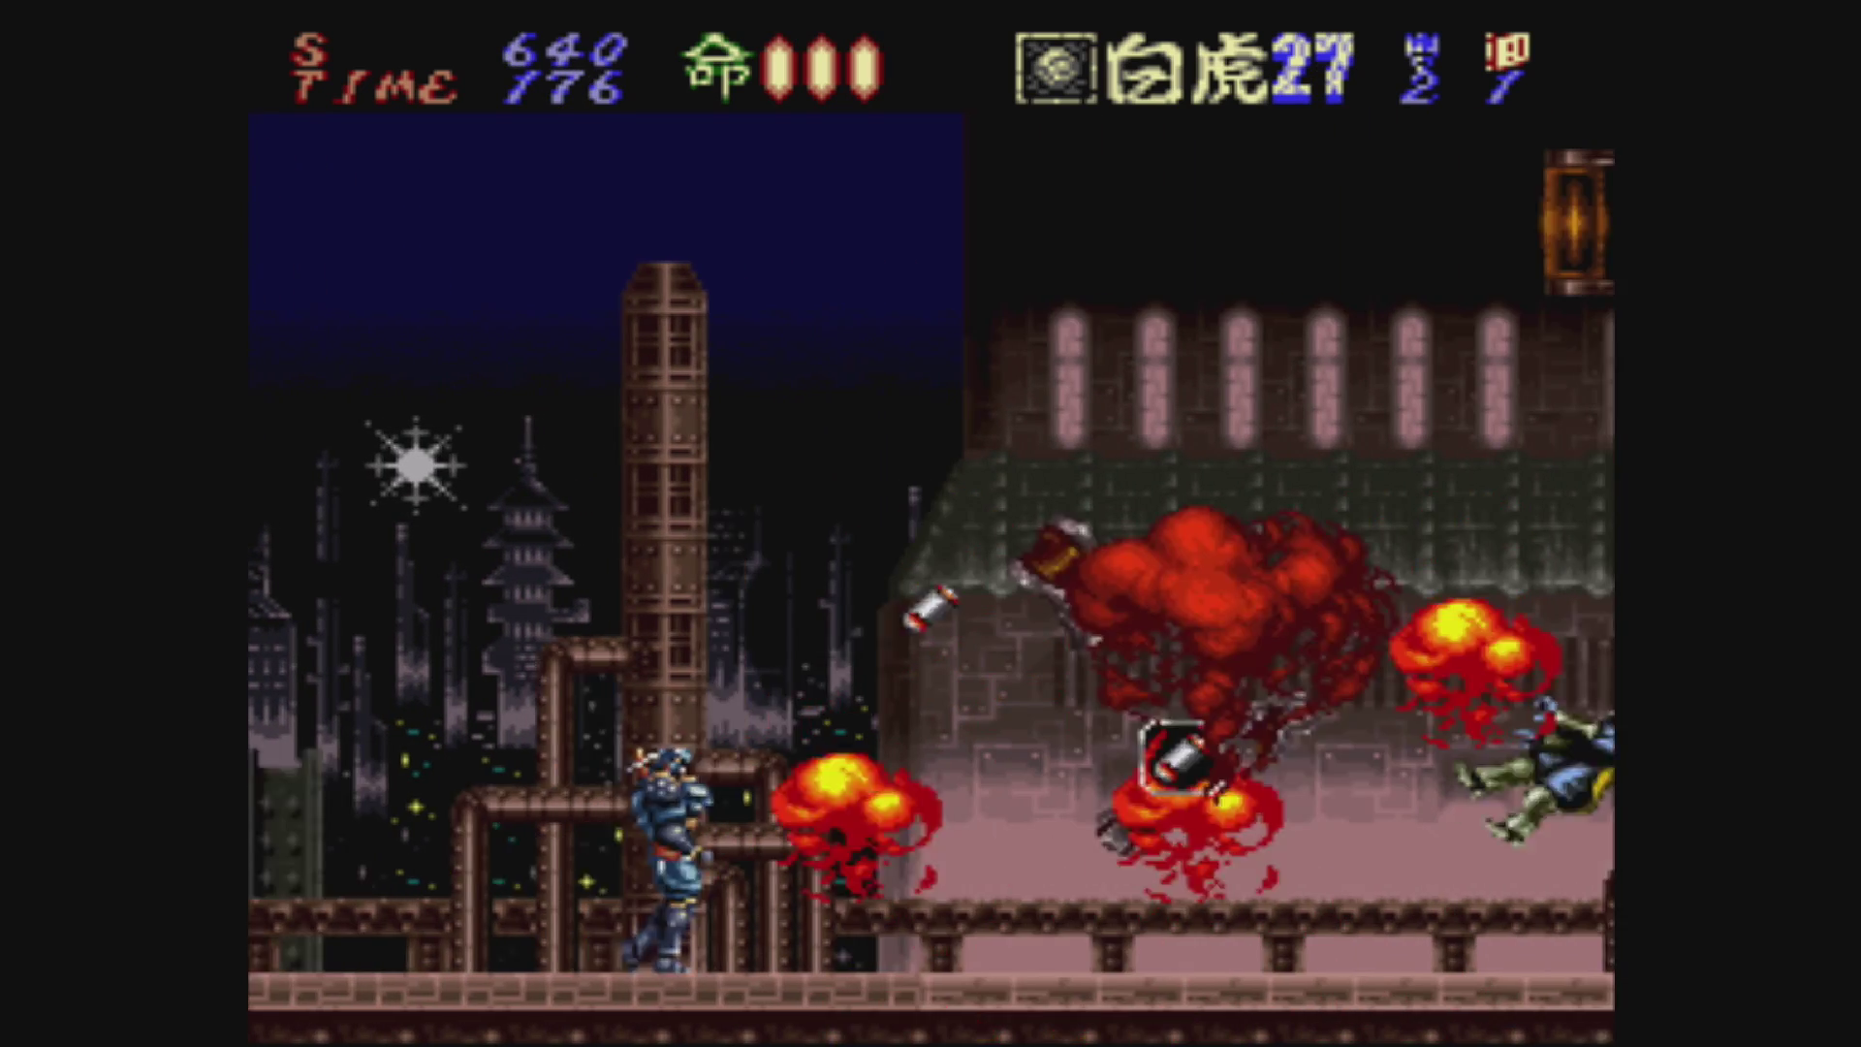
Step: Collect the dropped bomb item and fight off the axe-wielding warrior beside the green-roofed building with bombs
key("Right")
key("z")
key("z")
key("Left")
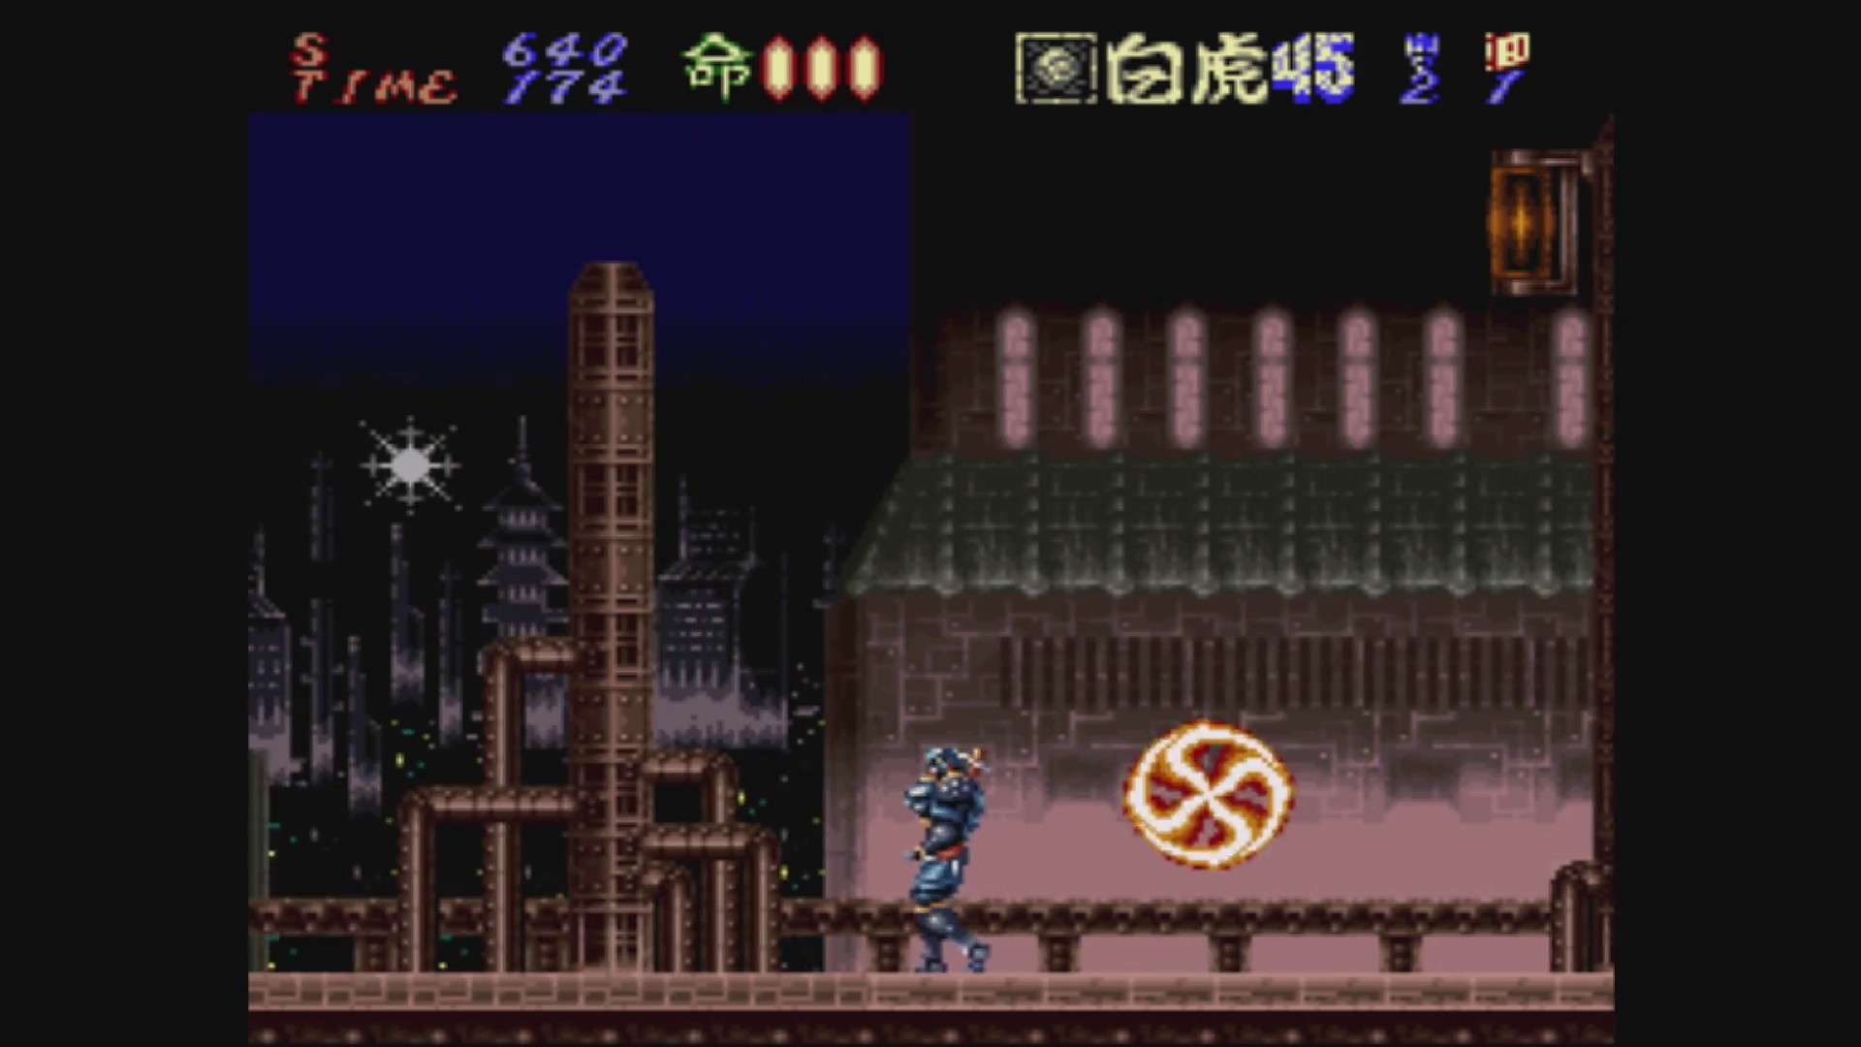
key("x")
key("Right")
key("z")
key("z")
key("z")
key("Left")
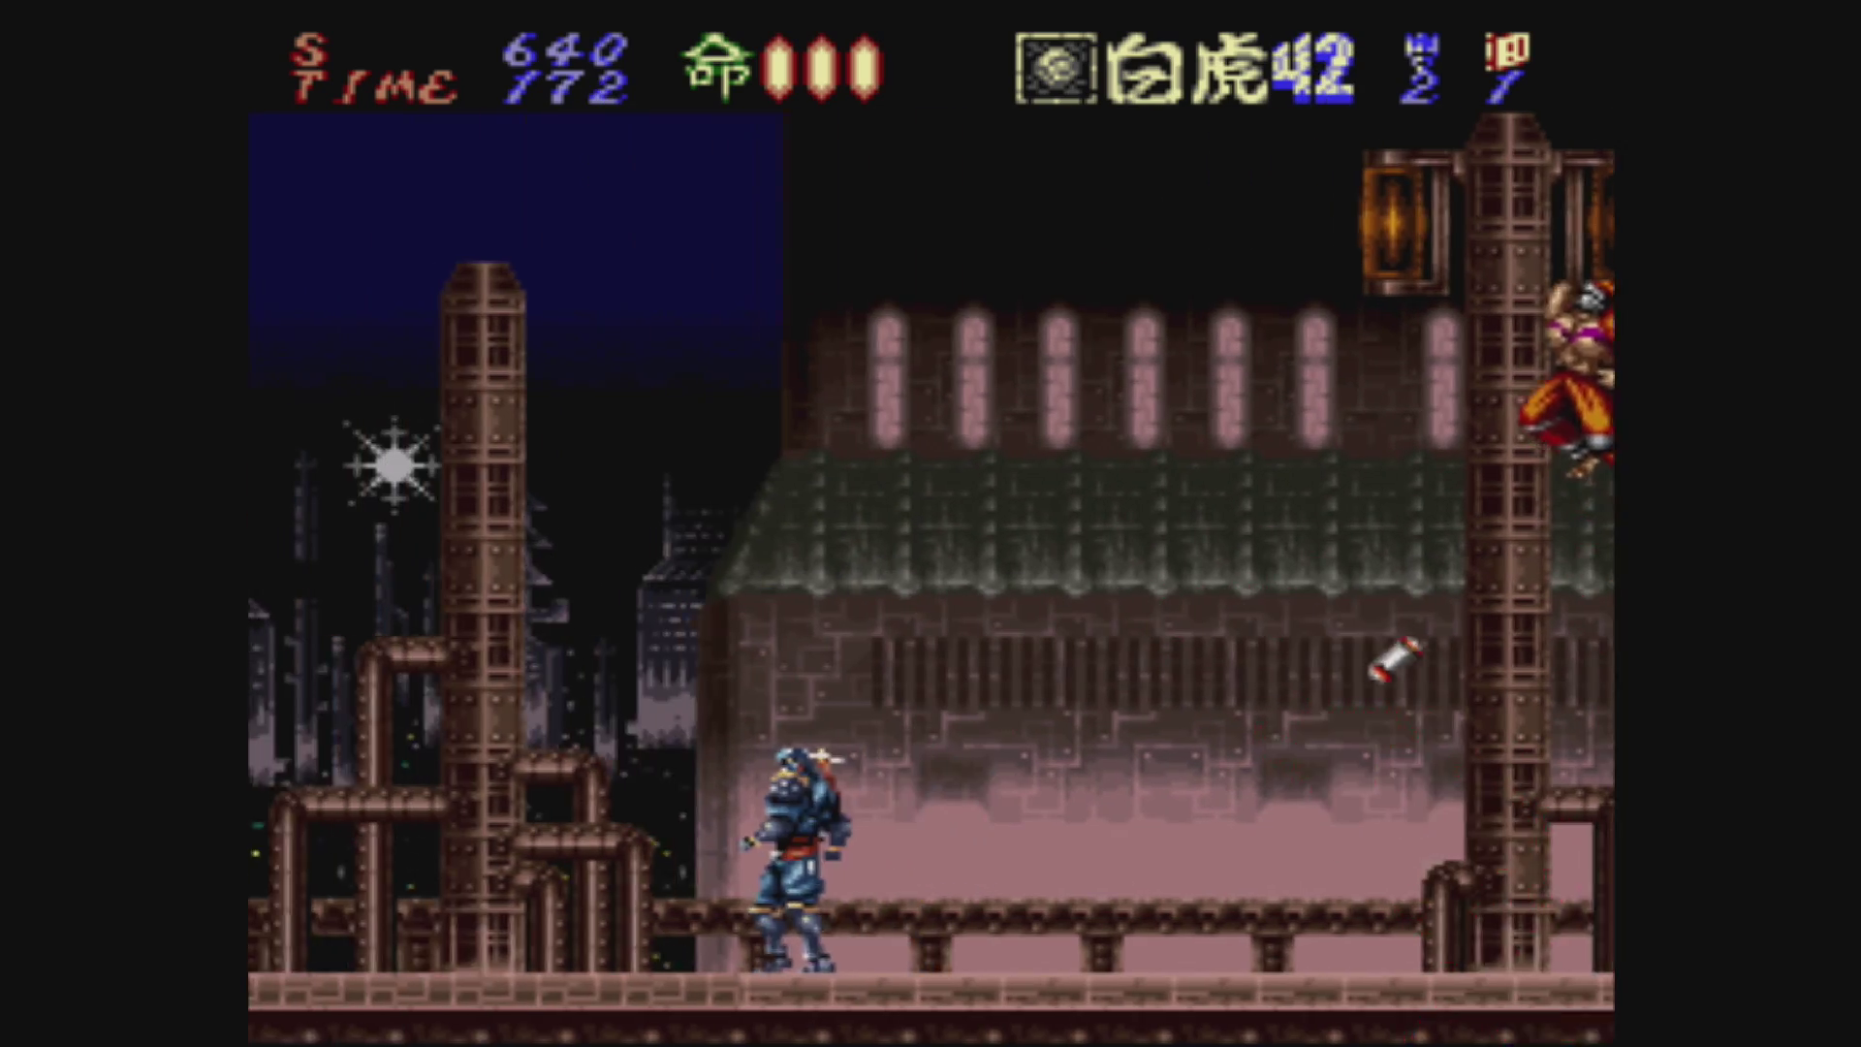
key("z")
key("x")
key("z")
key("z")
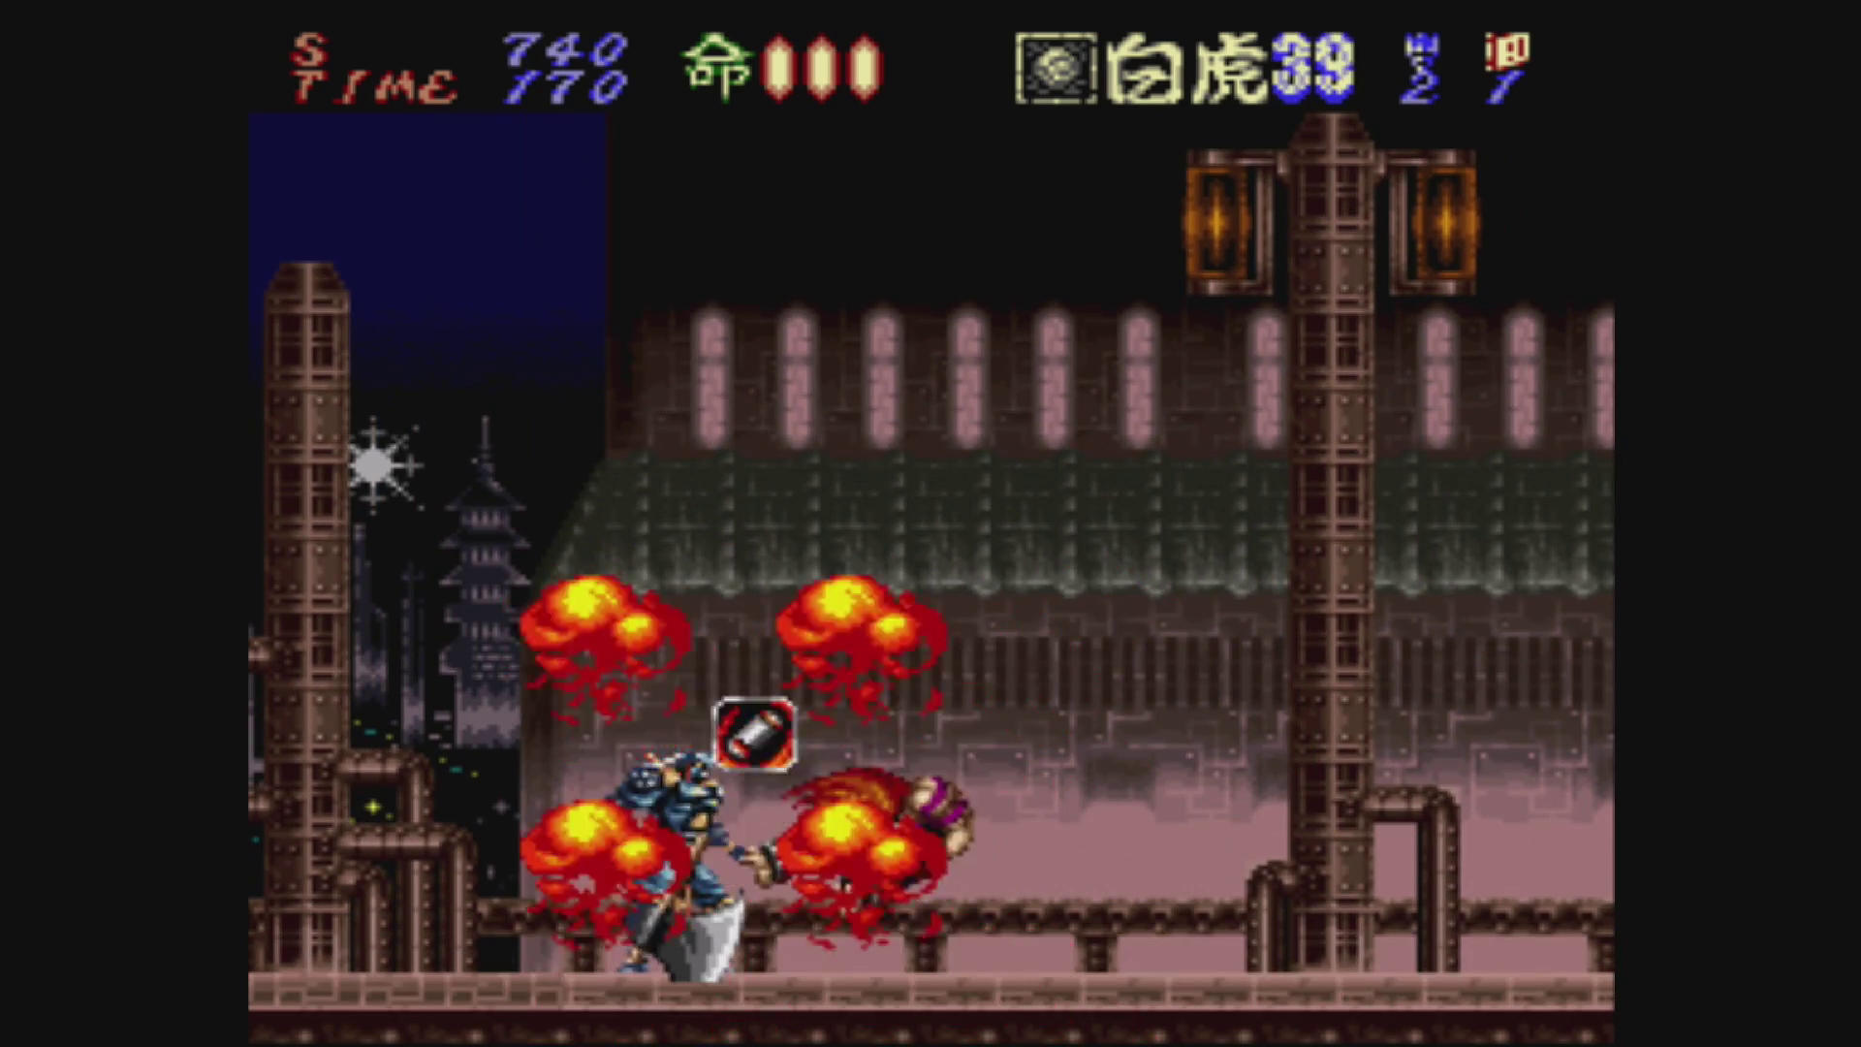
Step: Pick up the next bomb item, advance past the lamp post and throw bombs toward the second red capsule
key("Right")
key("Left")
key("Right")
key("x")
key("Right")
key("z")
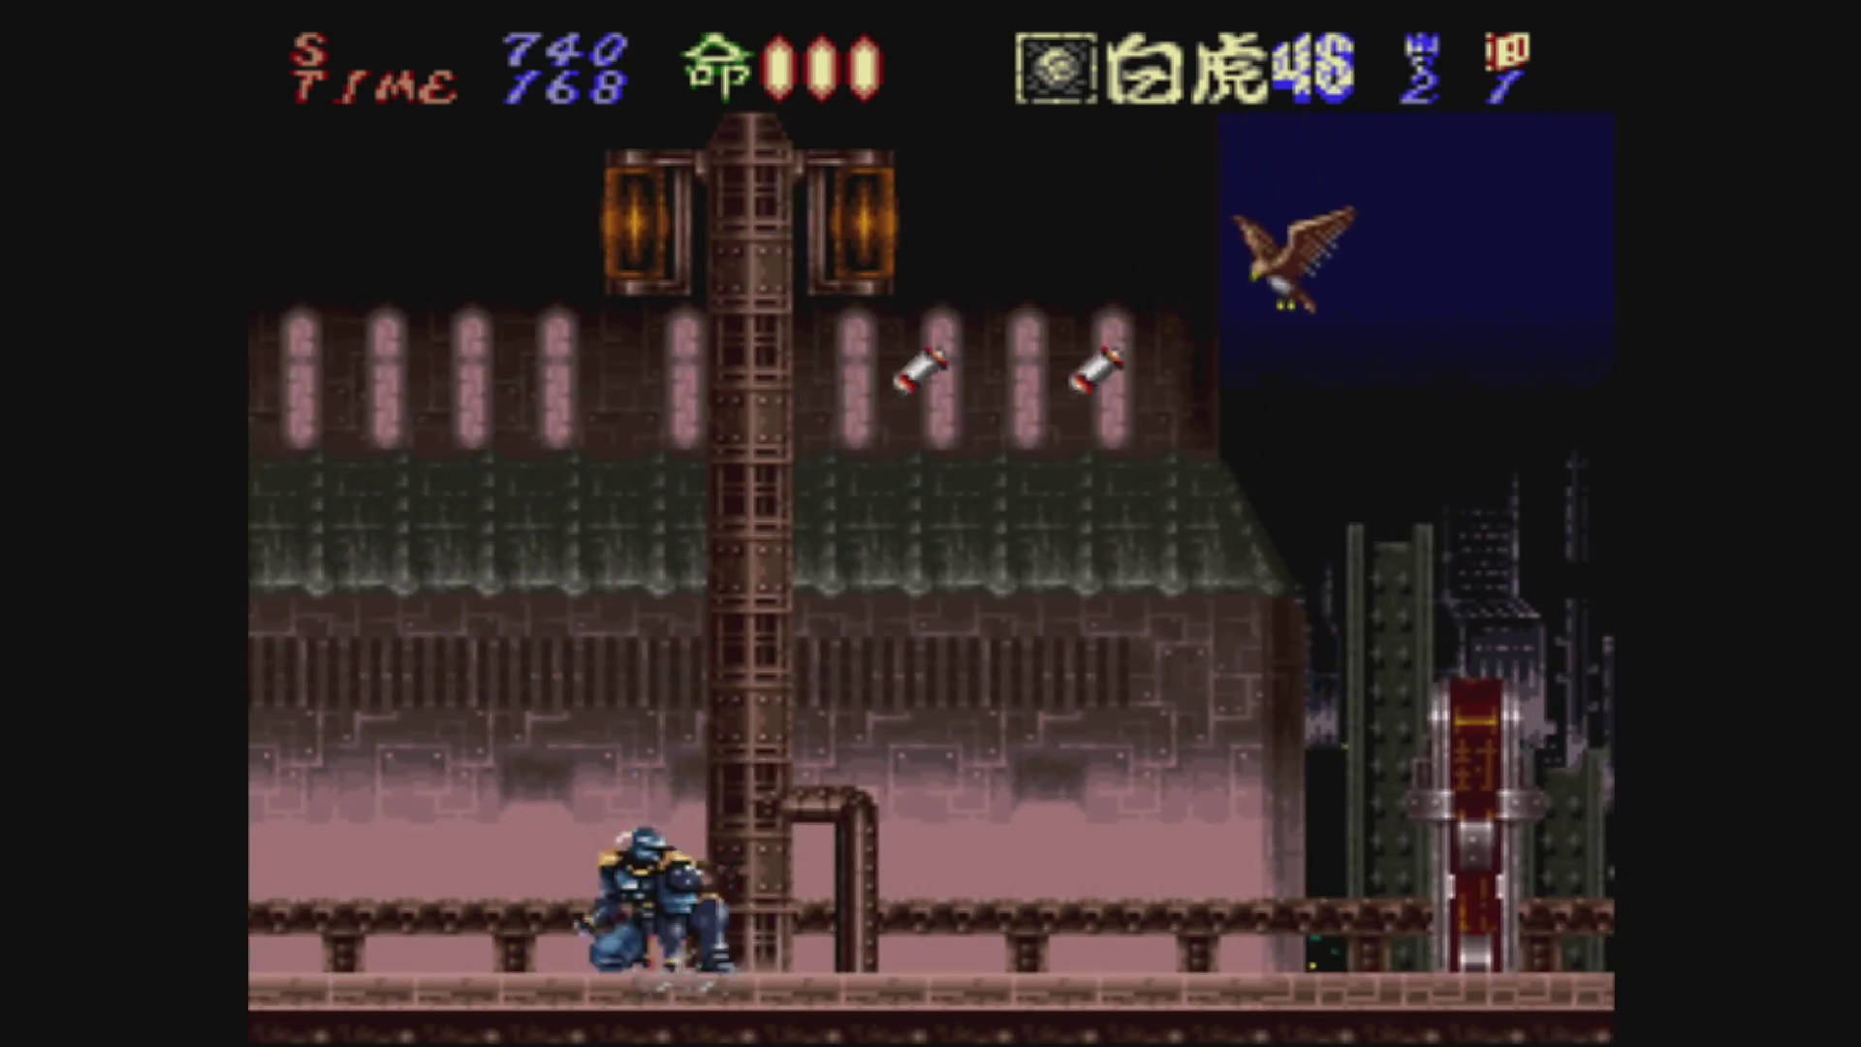
key("z")
key("Left")
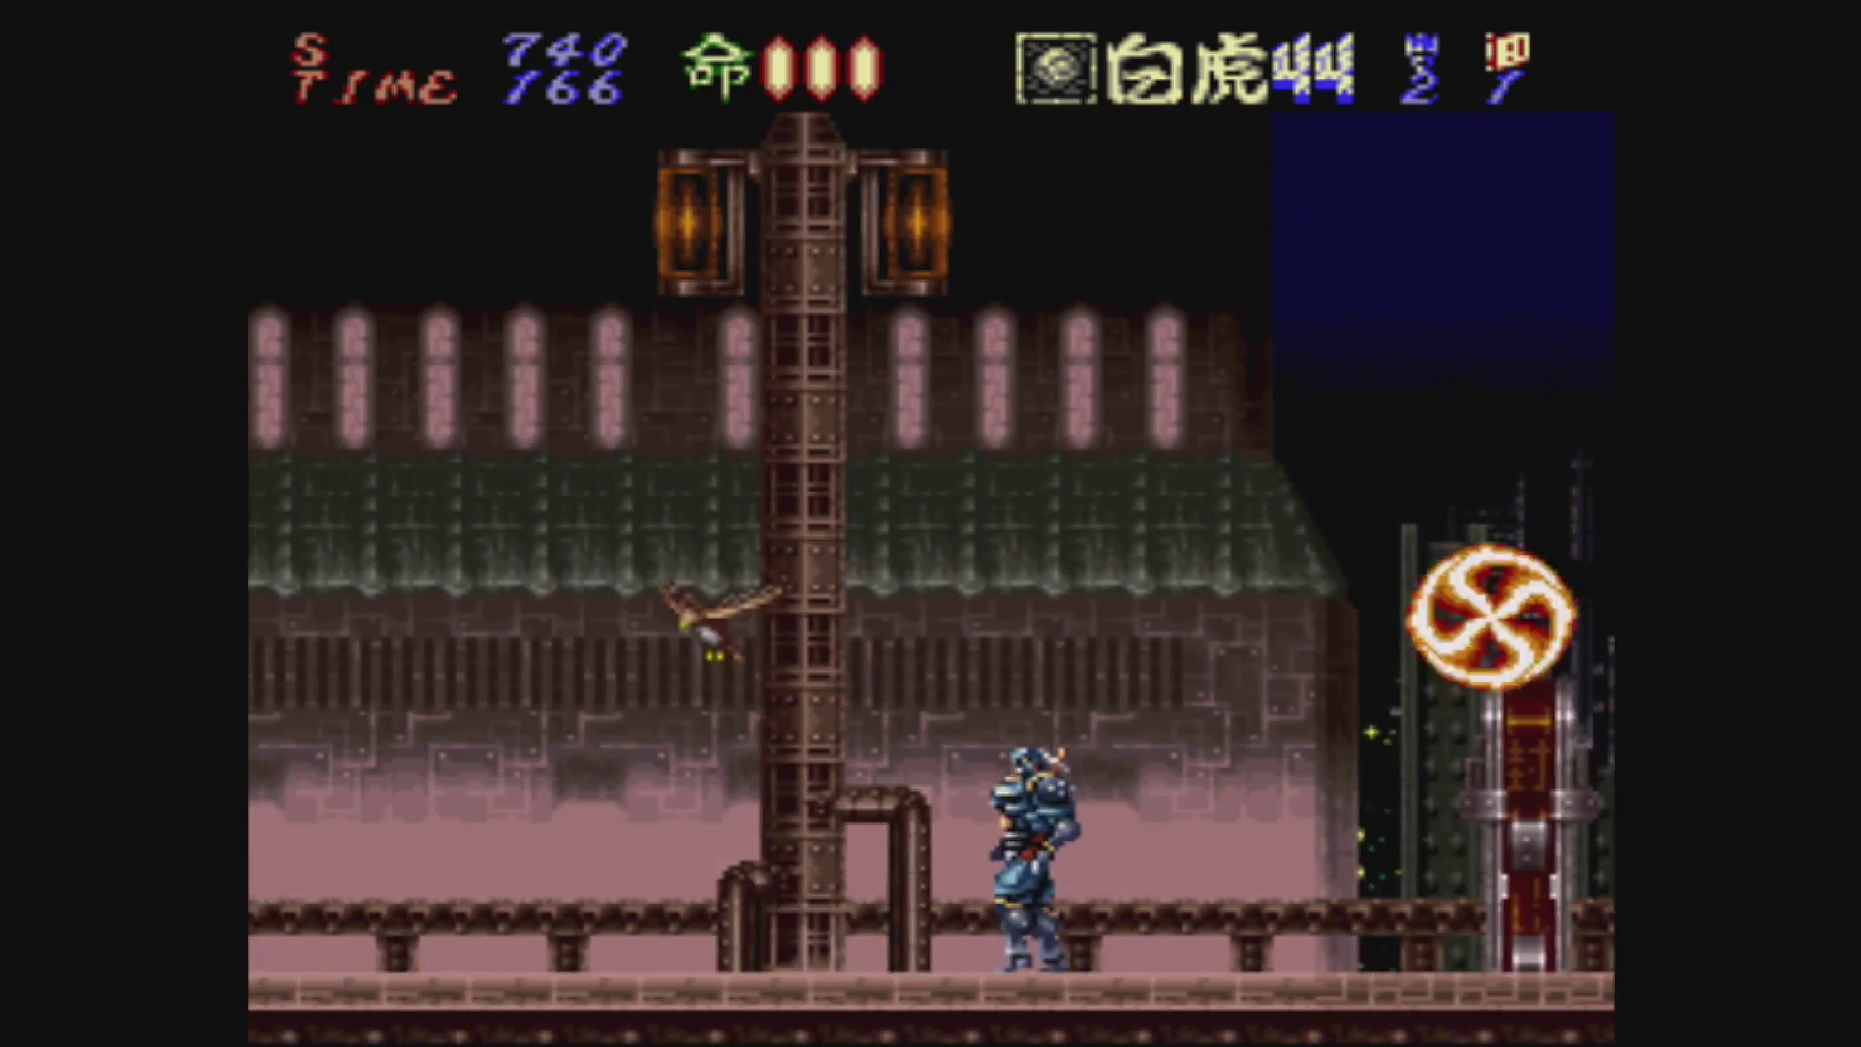
Step: Fight the eagle and the second axe-wielding warrior around the red capsule with jumps and bomb throws
key("x")
key("z")
key("z")
key("Left")
key("z")
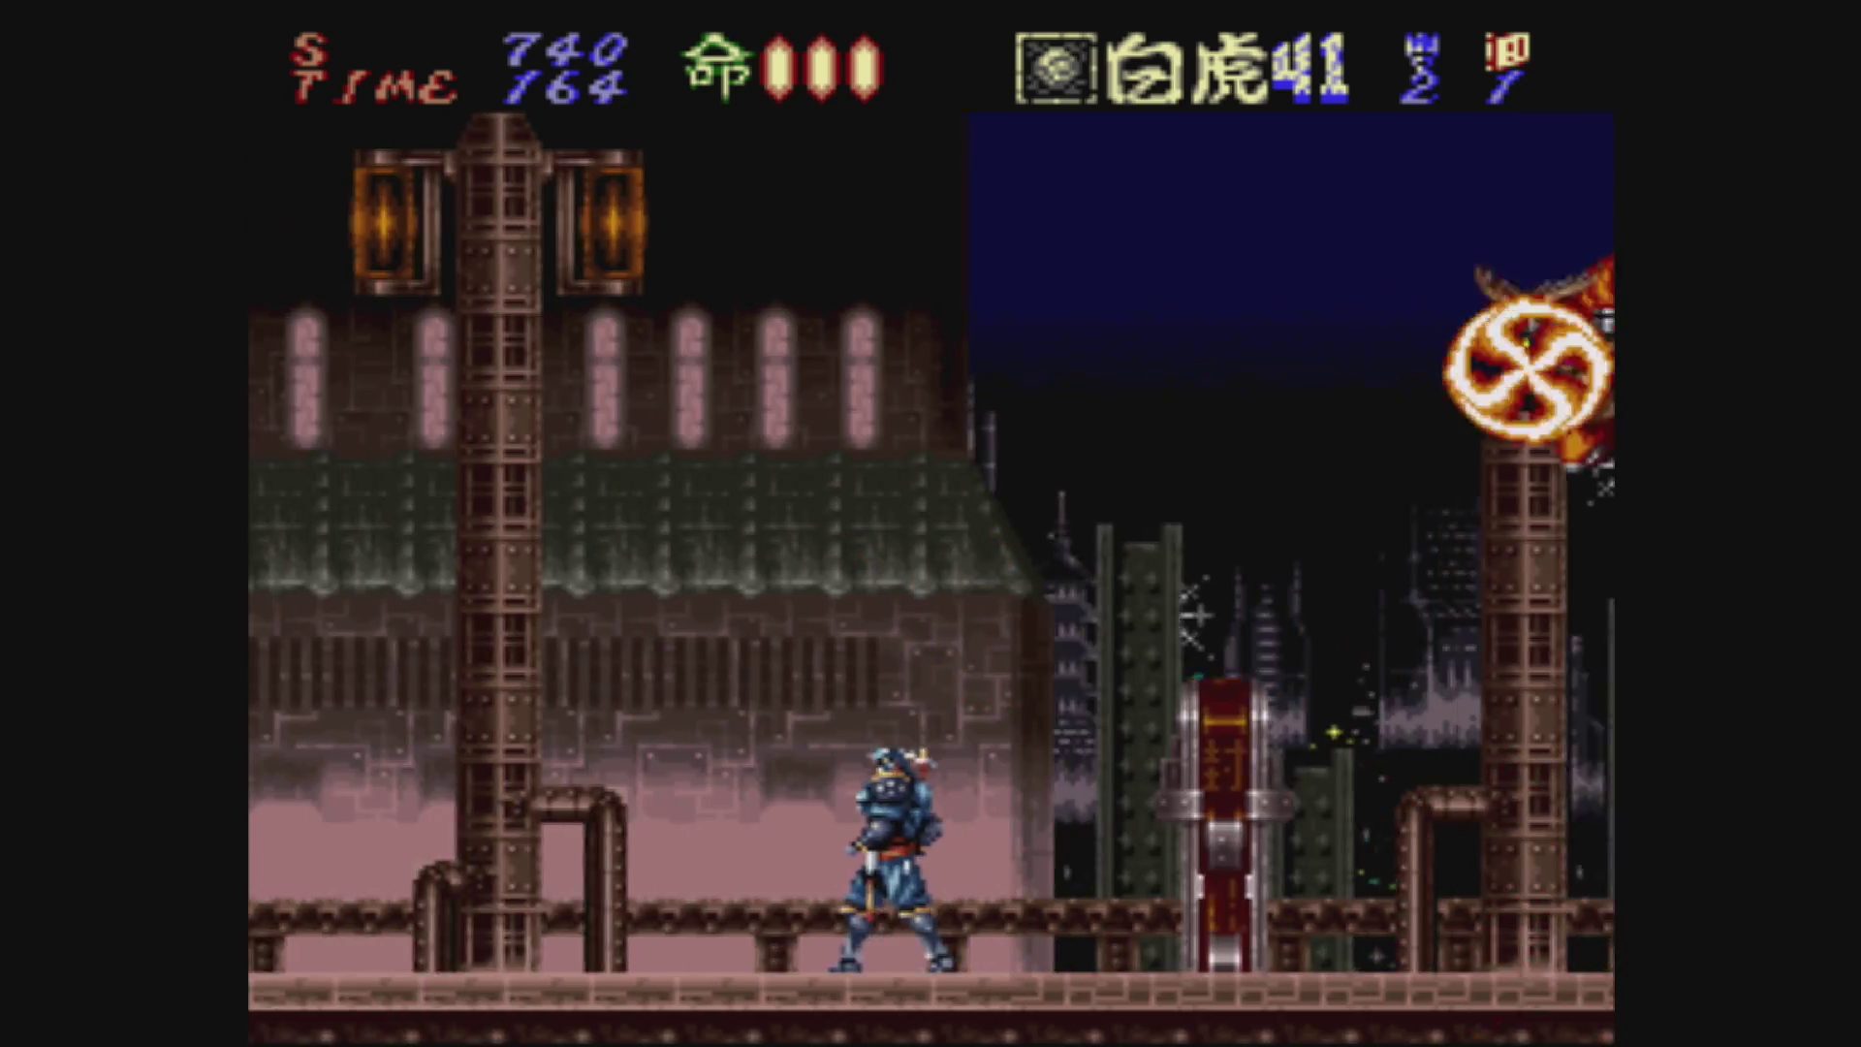
key("x")
key("z")
key("z")
key("z")
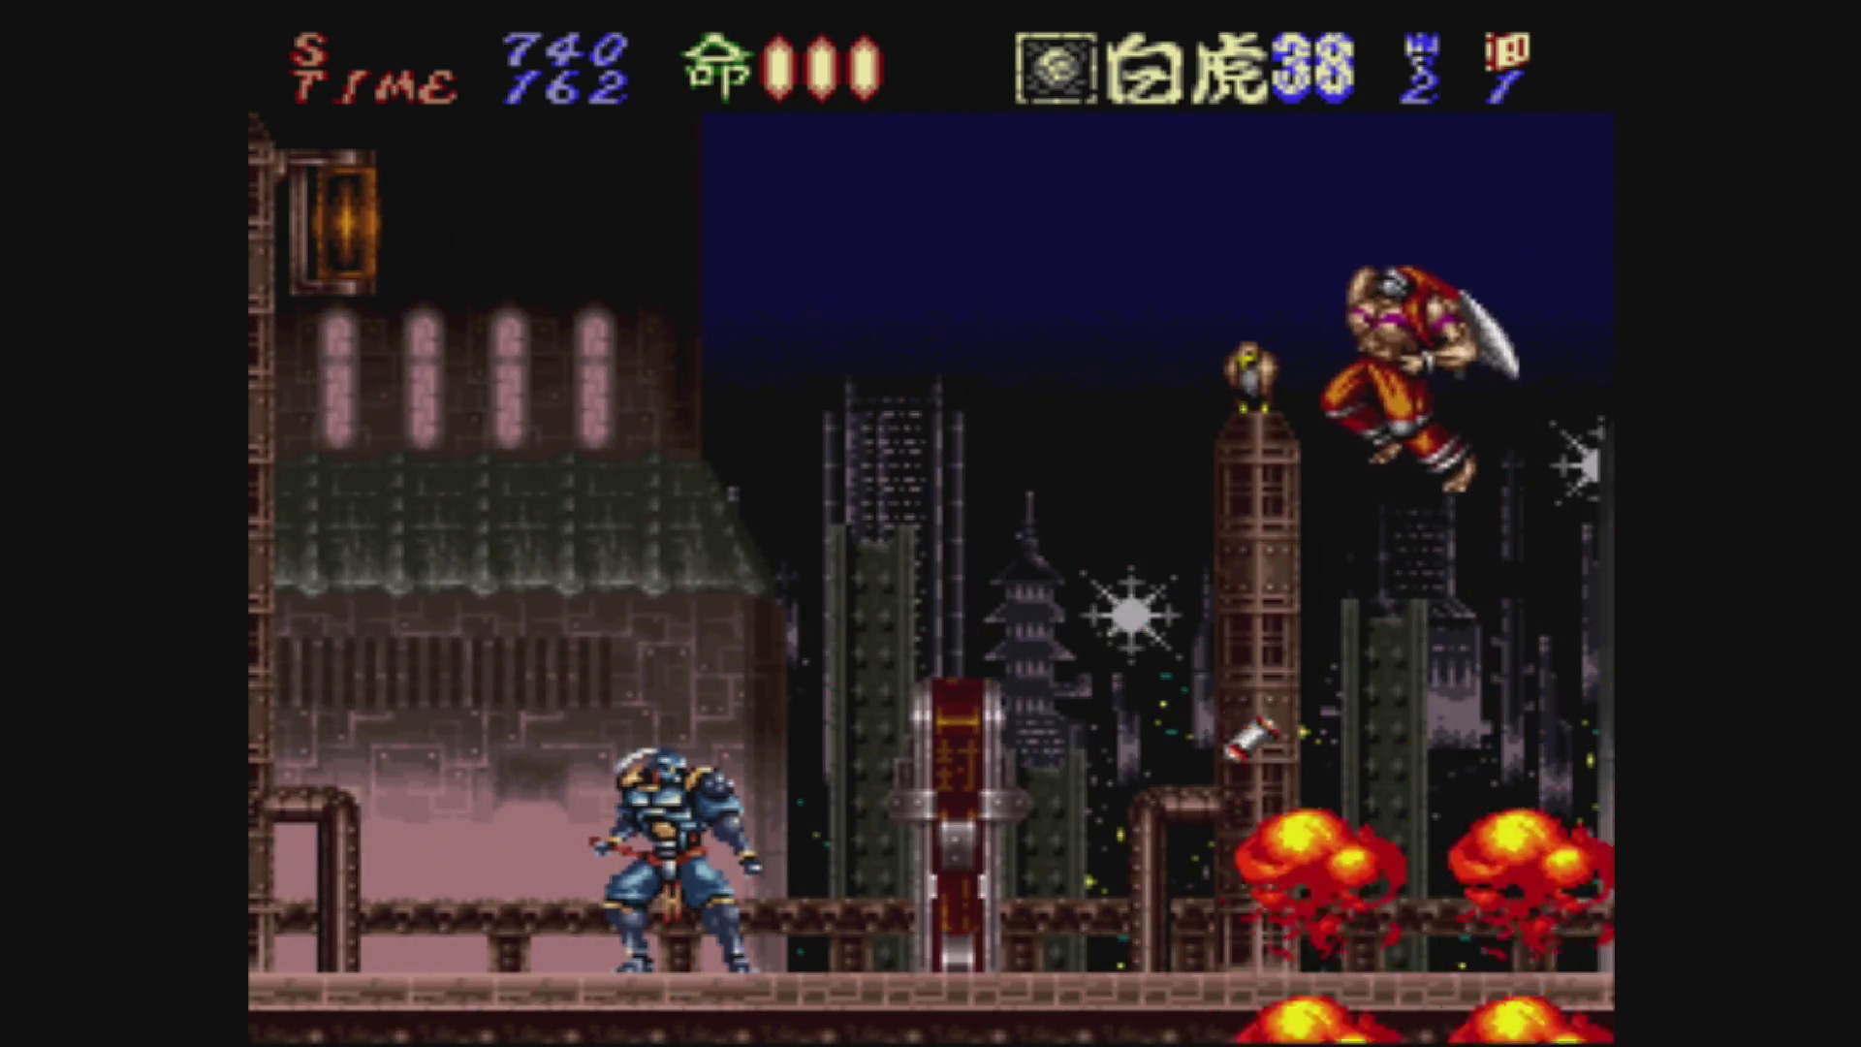
key("x")
key("z")
key("Right")
key("z")
key("z")
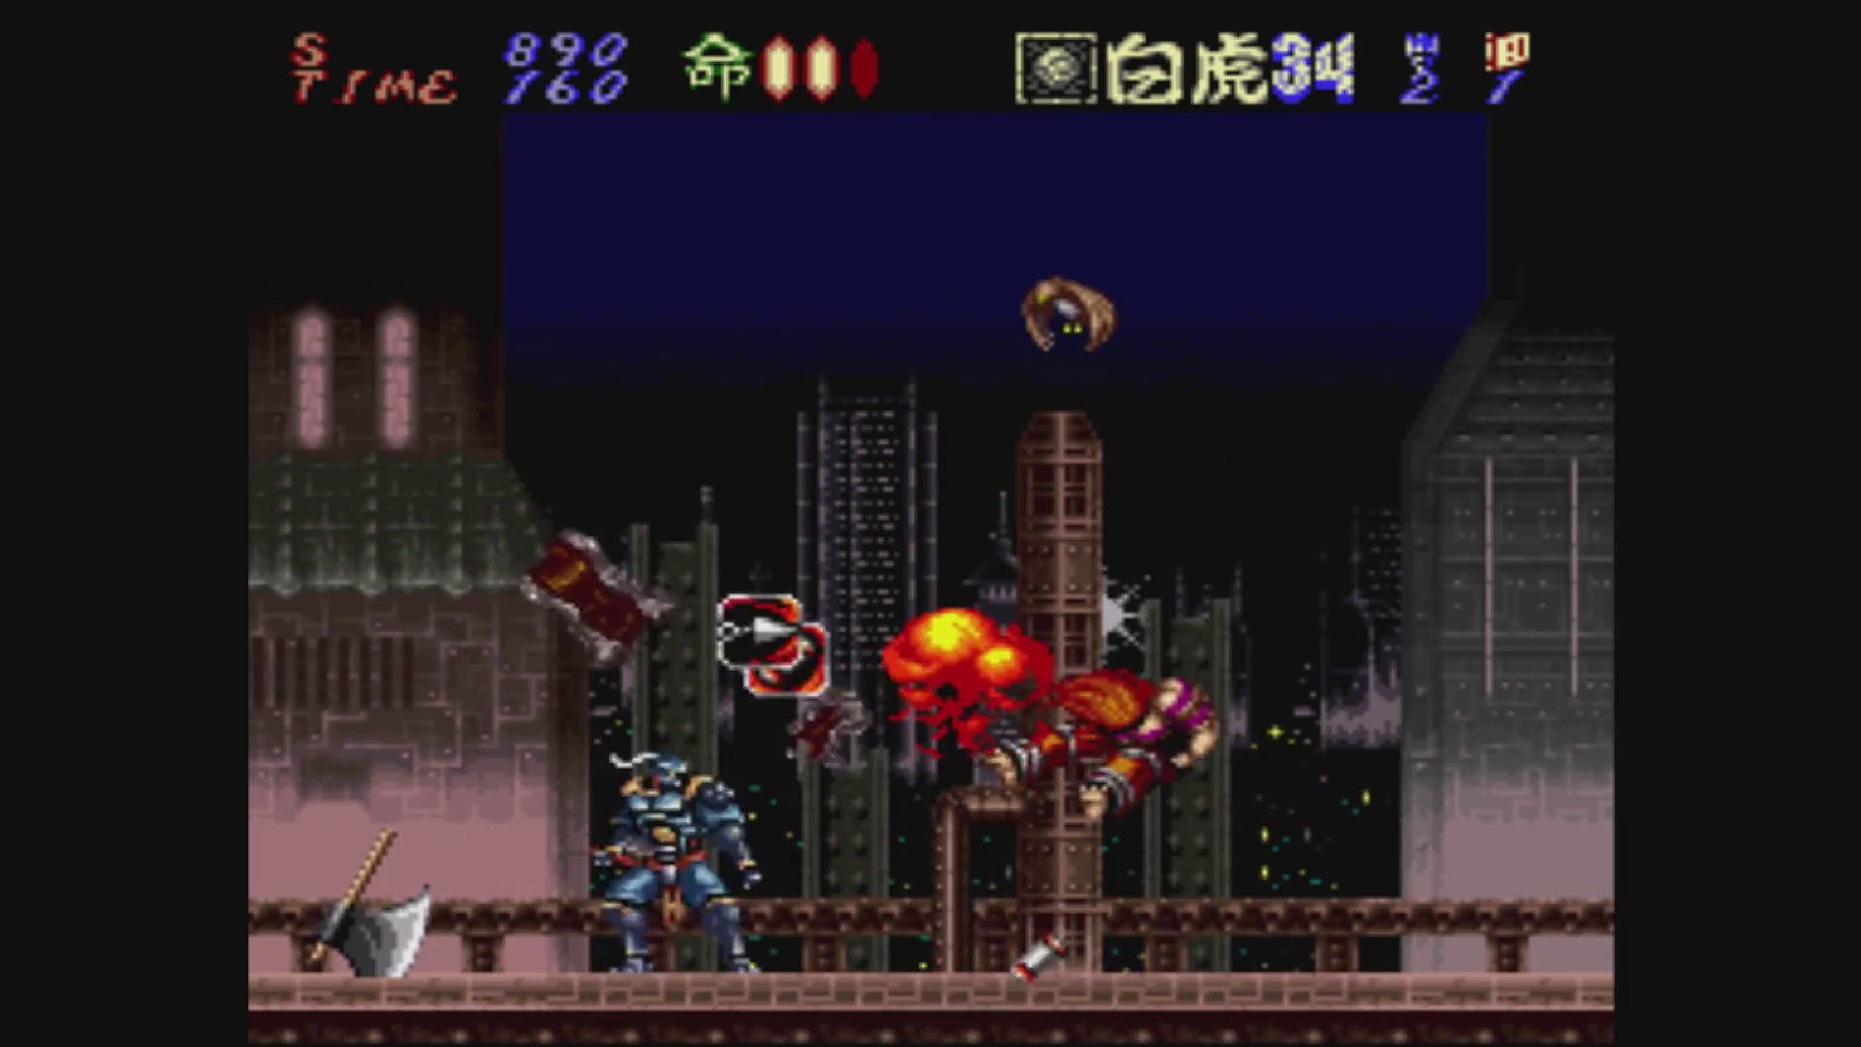
Step: Switch to the 玄武 weapon and advance past the grey building to the next lamp post
key("Right")
key("c")
key("x")
key("Right")
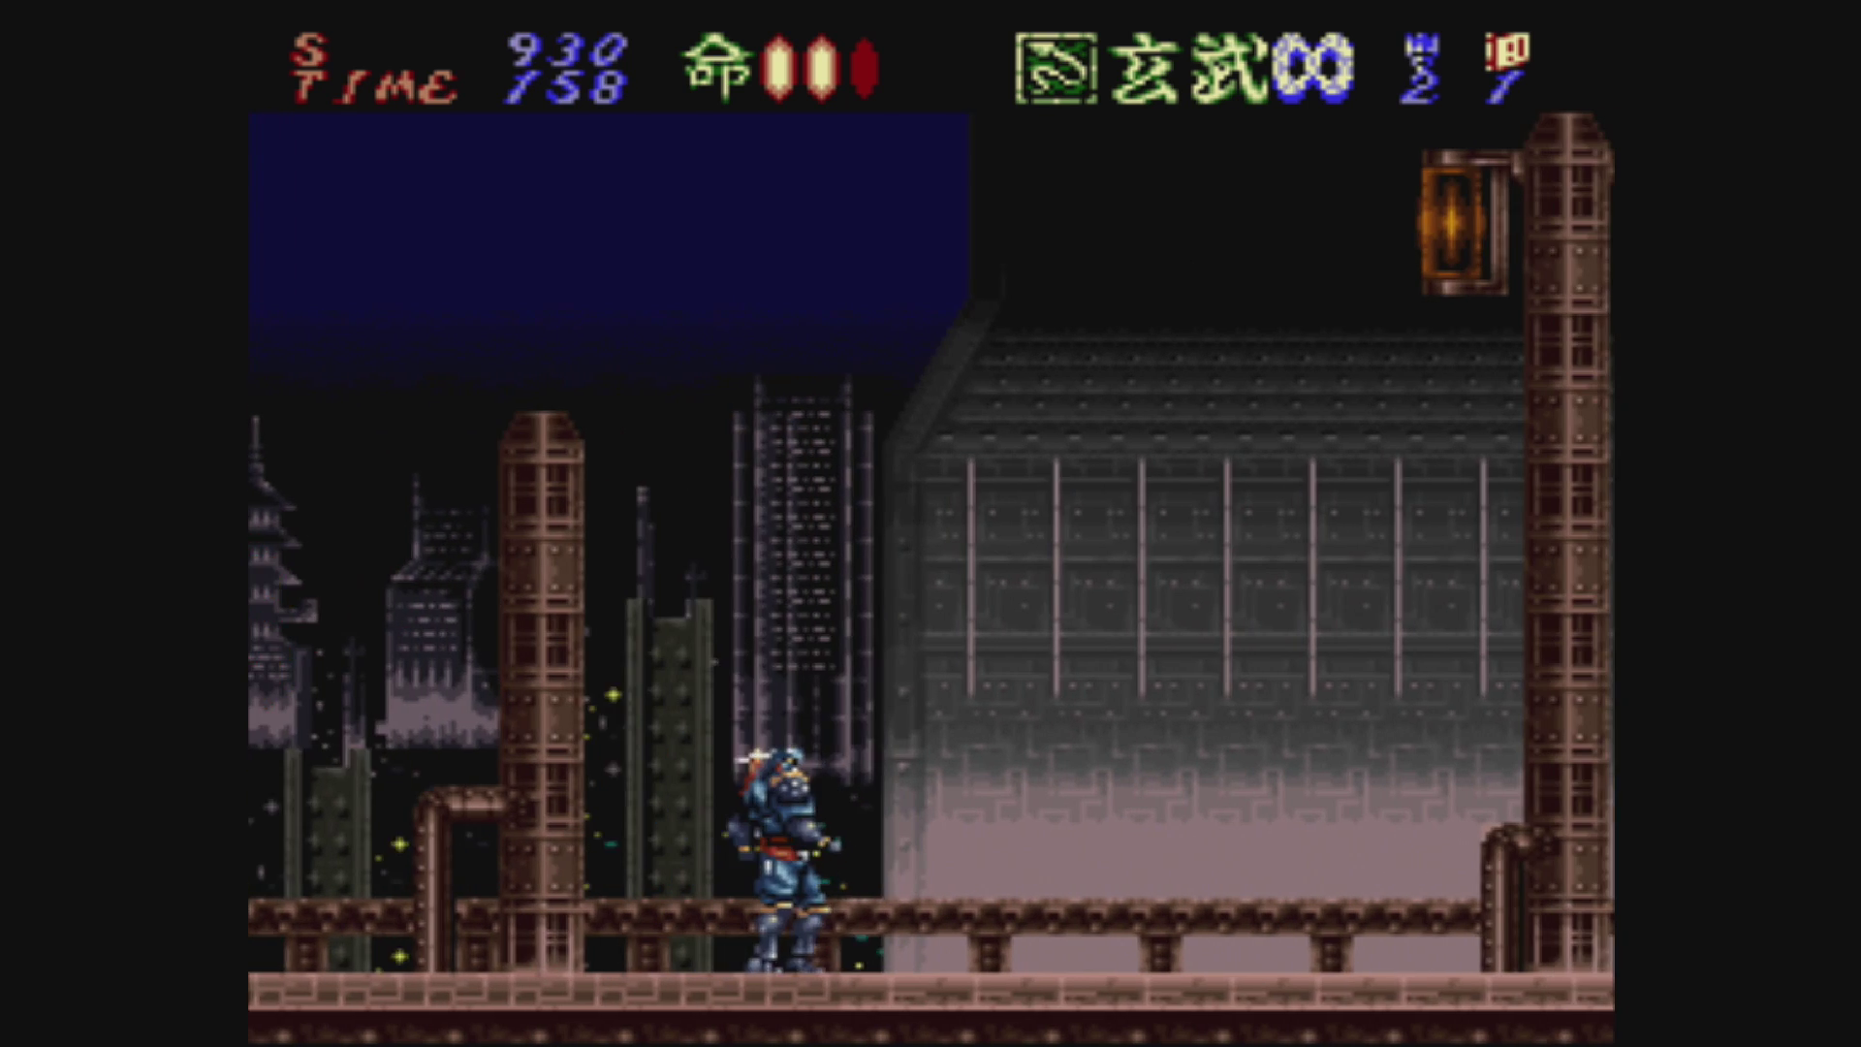
key("x")
key("z")
key("Right")
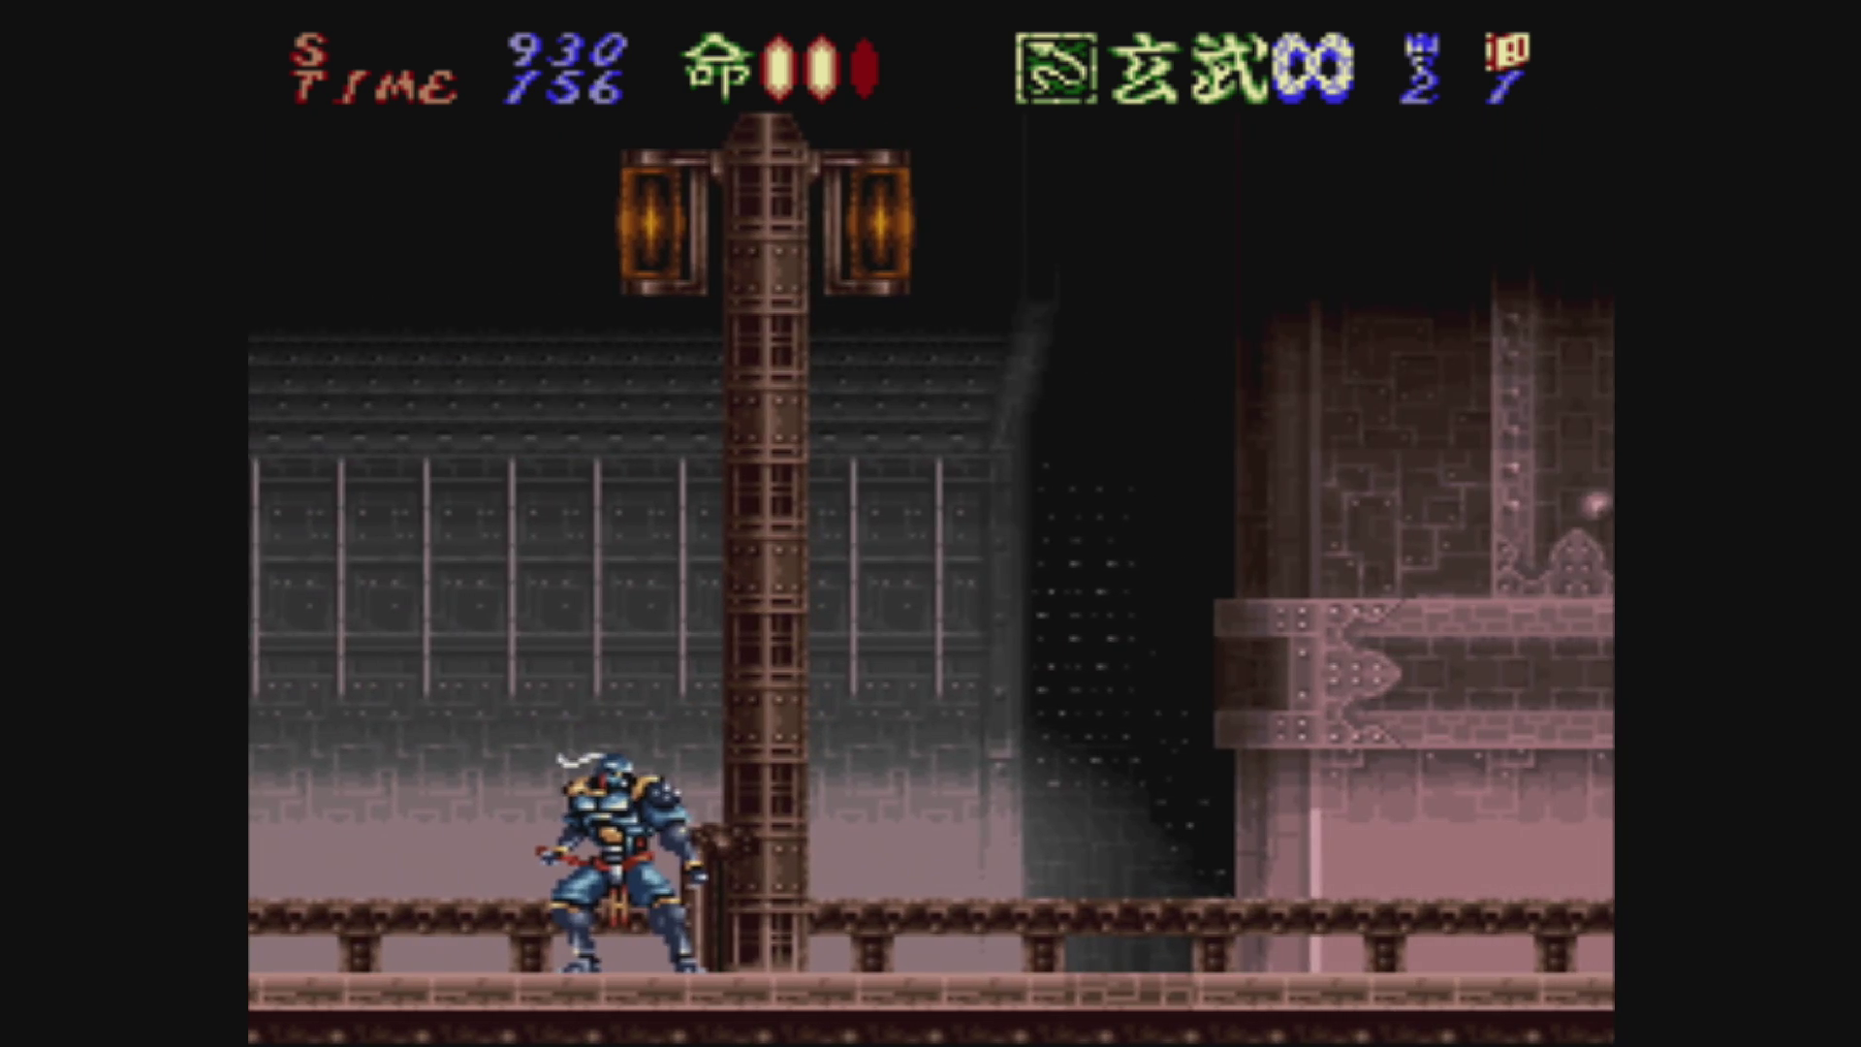
Step: Jump and attack beside the lamp post with the 玄武 weapon at the airship's arrival point
key("x")
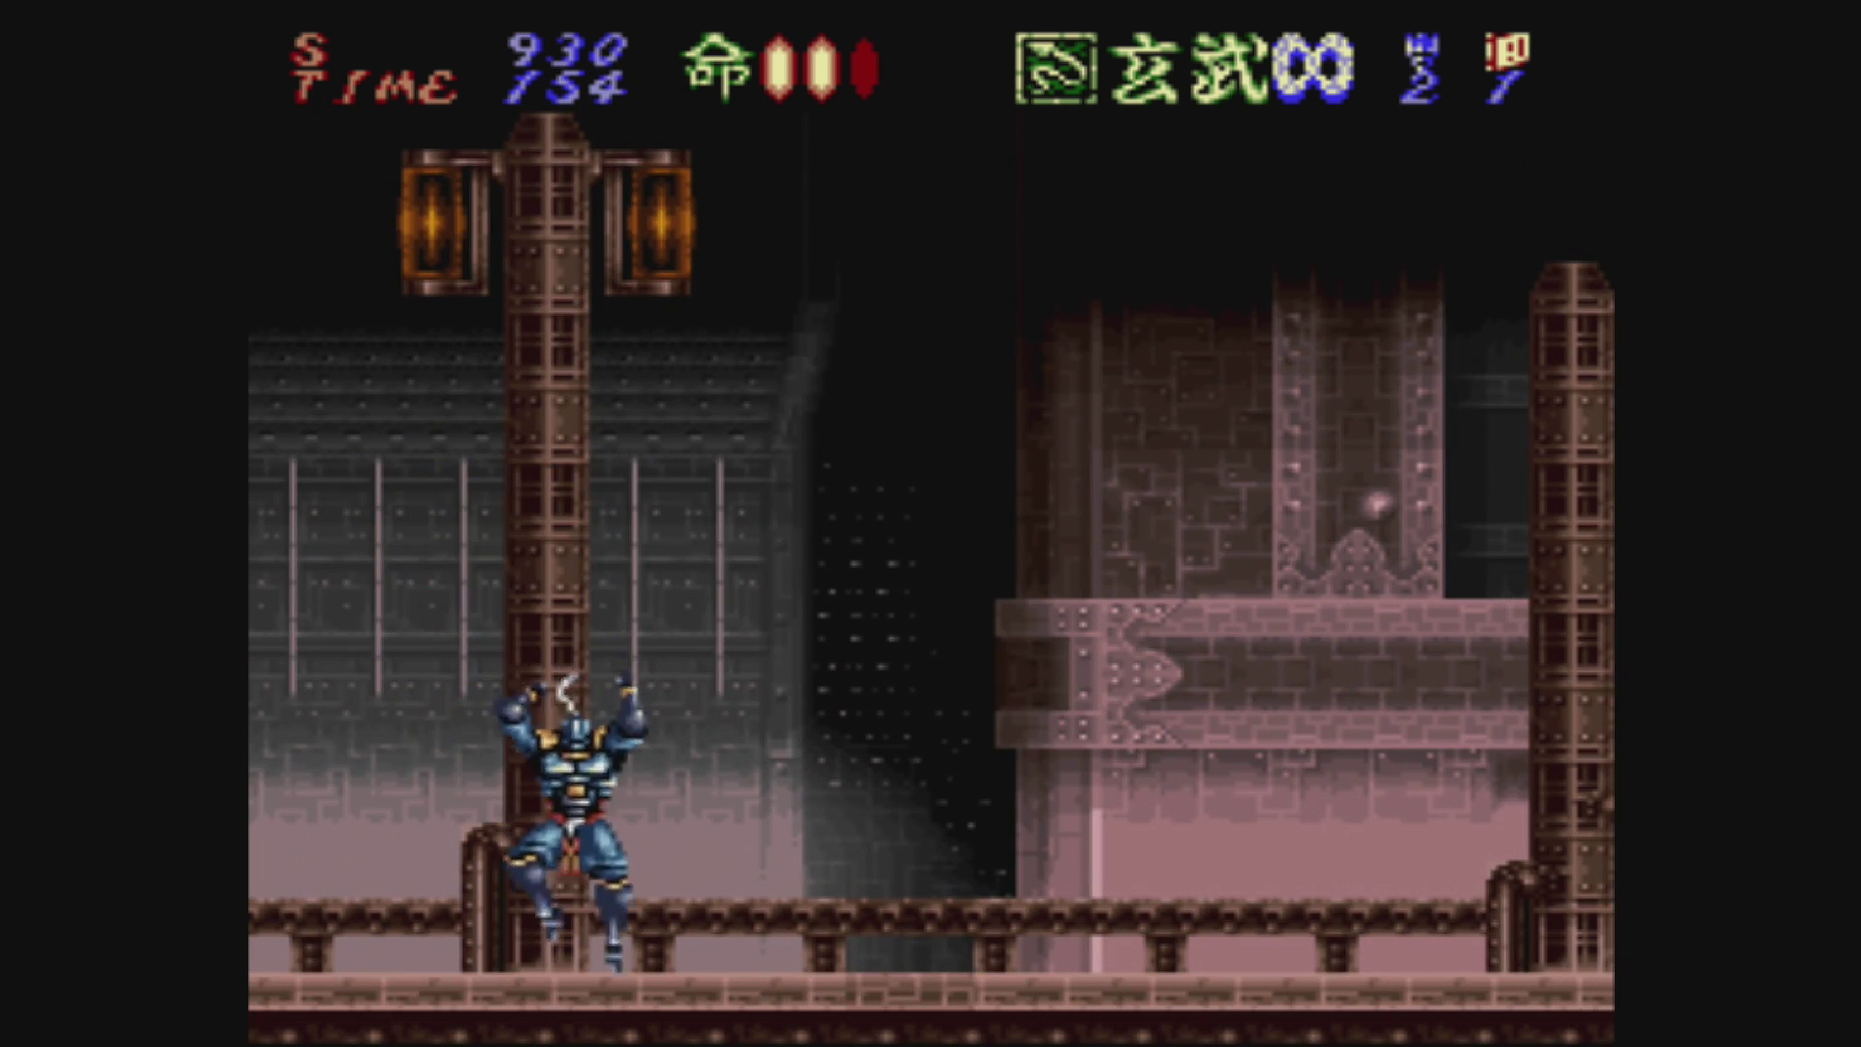
key("x")
key("Right")
key("z")
key("Left")
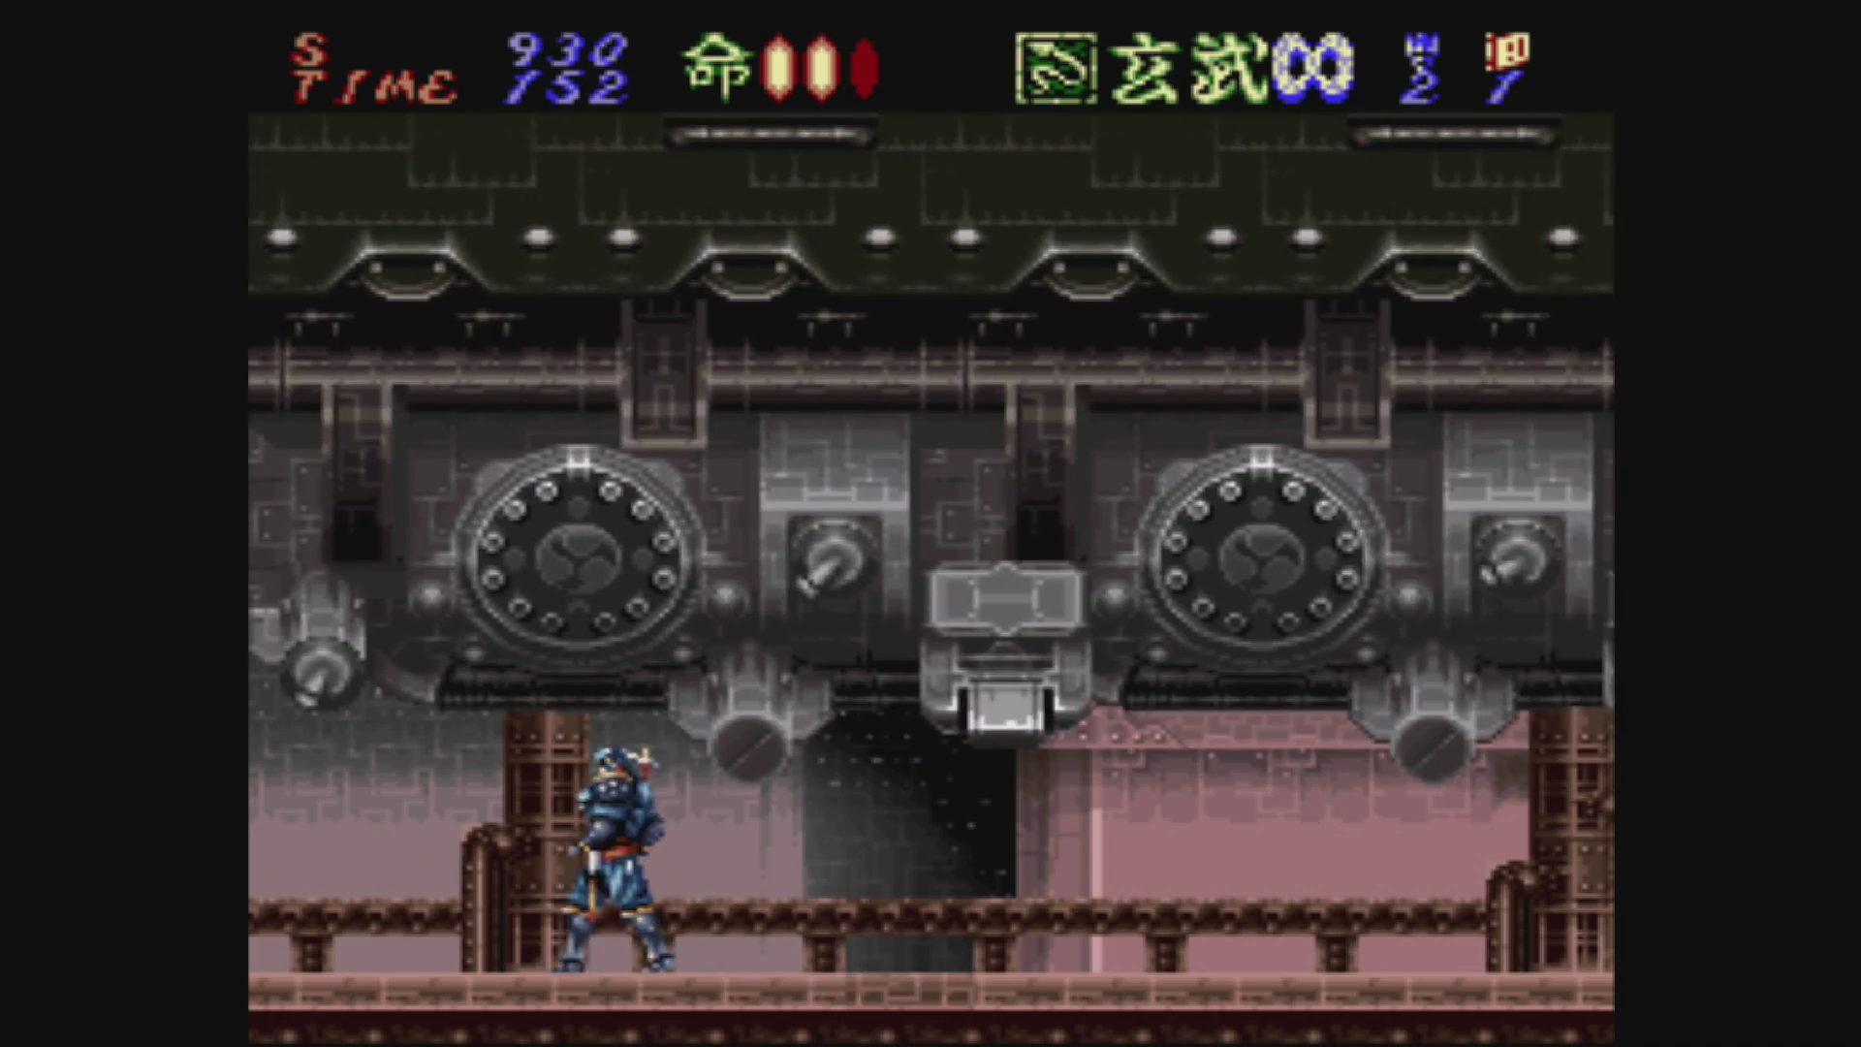
Step: Switch to the 青龍 sword and attack the soldiers dropping from the airship's hatches
key("a")
key("x")
key("Right")
key("x")
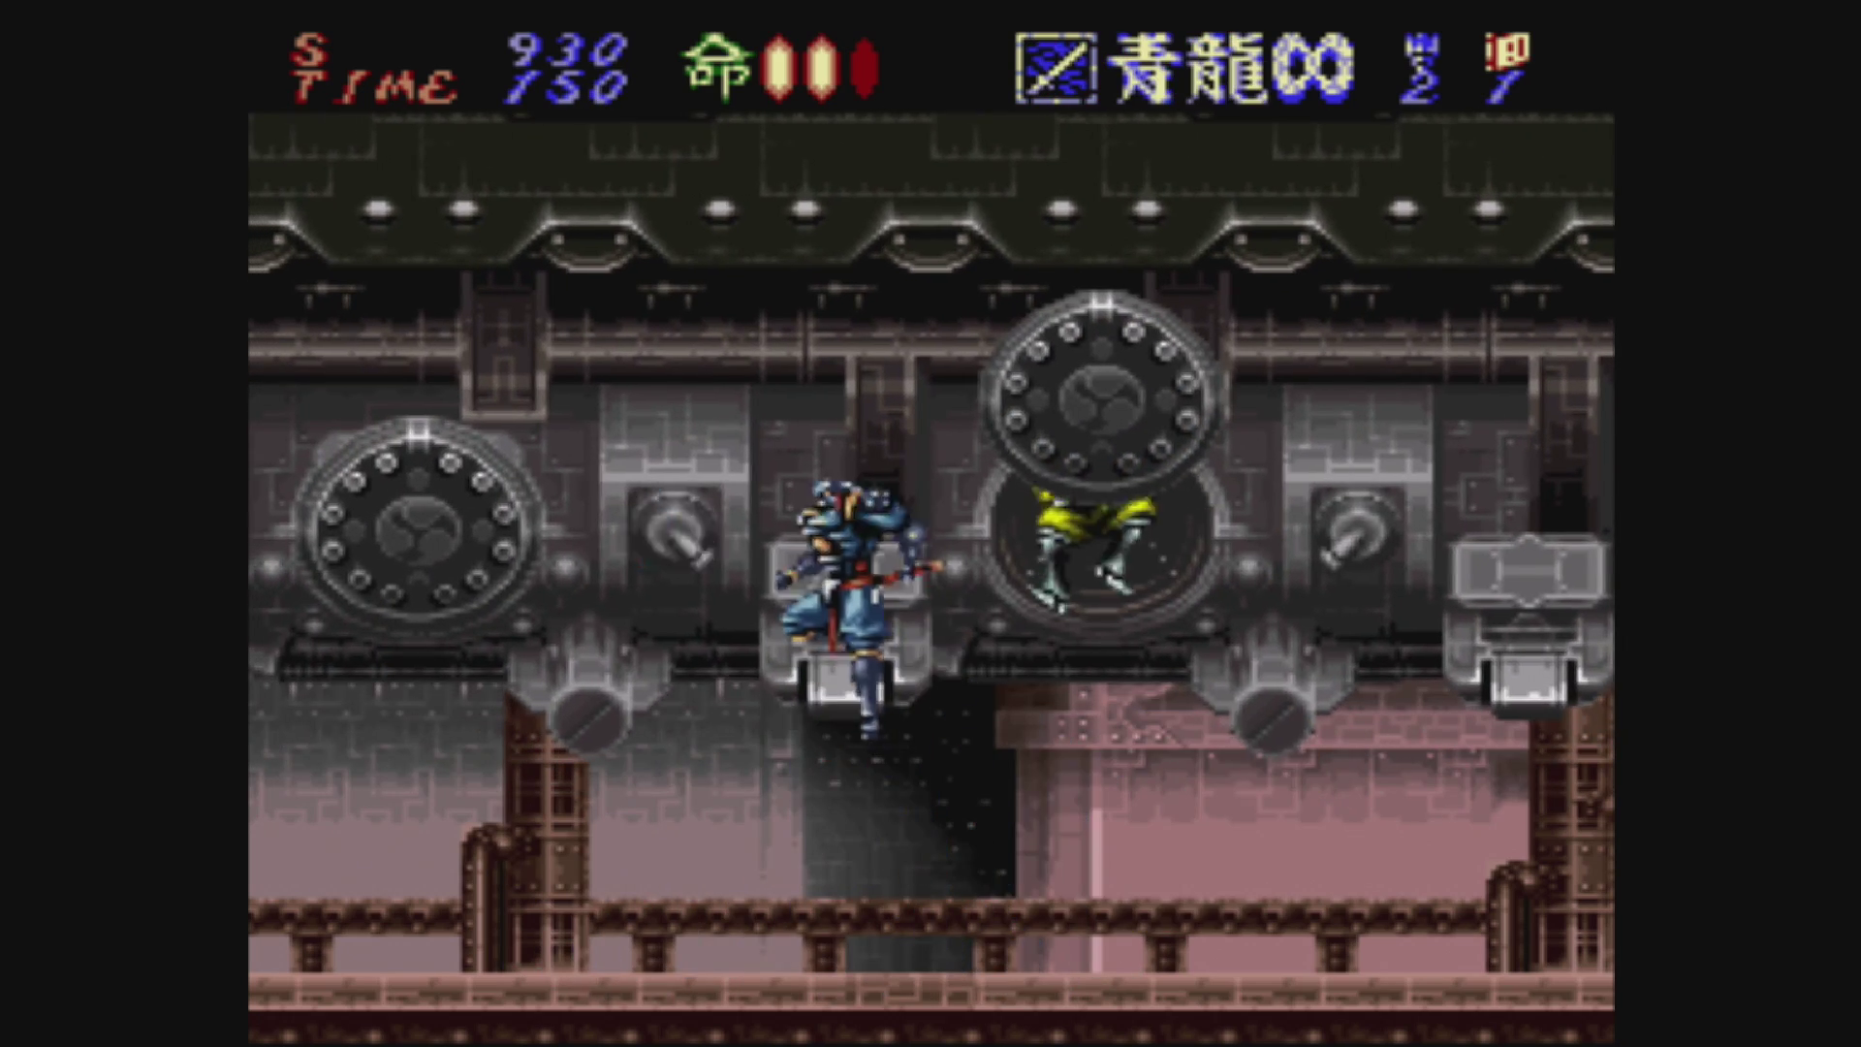
key("Left")
key("z")
key("z")
Step: Pause the play and bring up the game's latency settings at the number of frames to run ahead
key("Down")
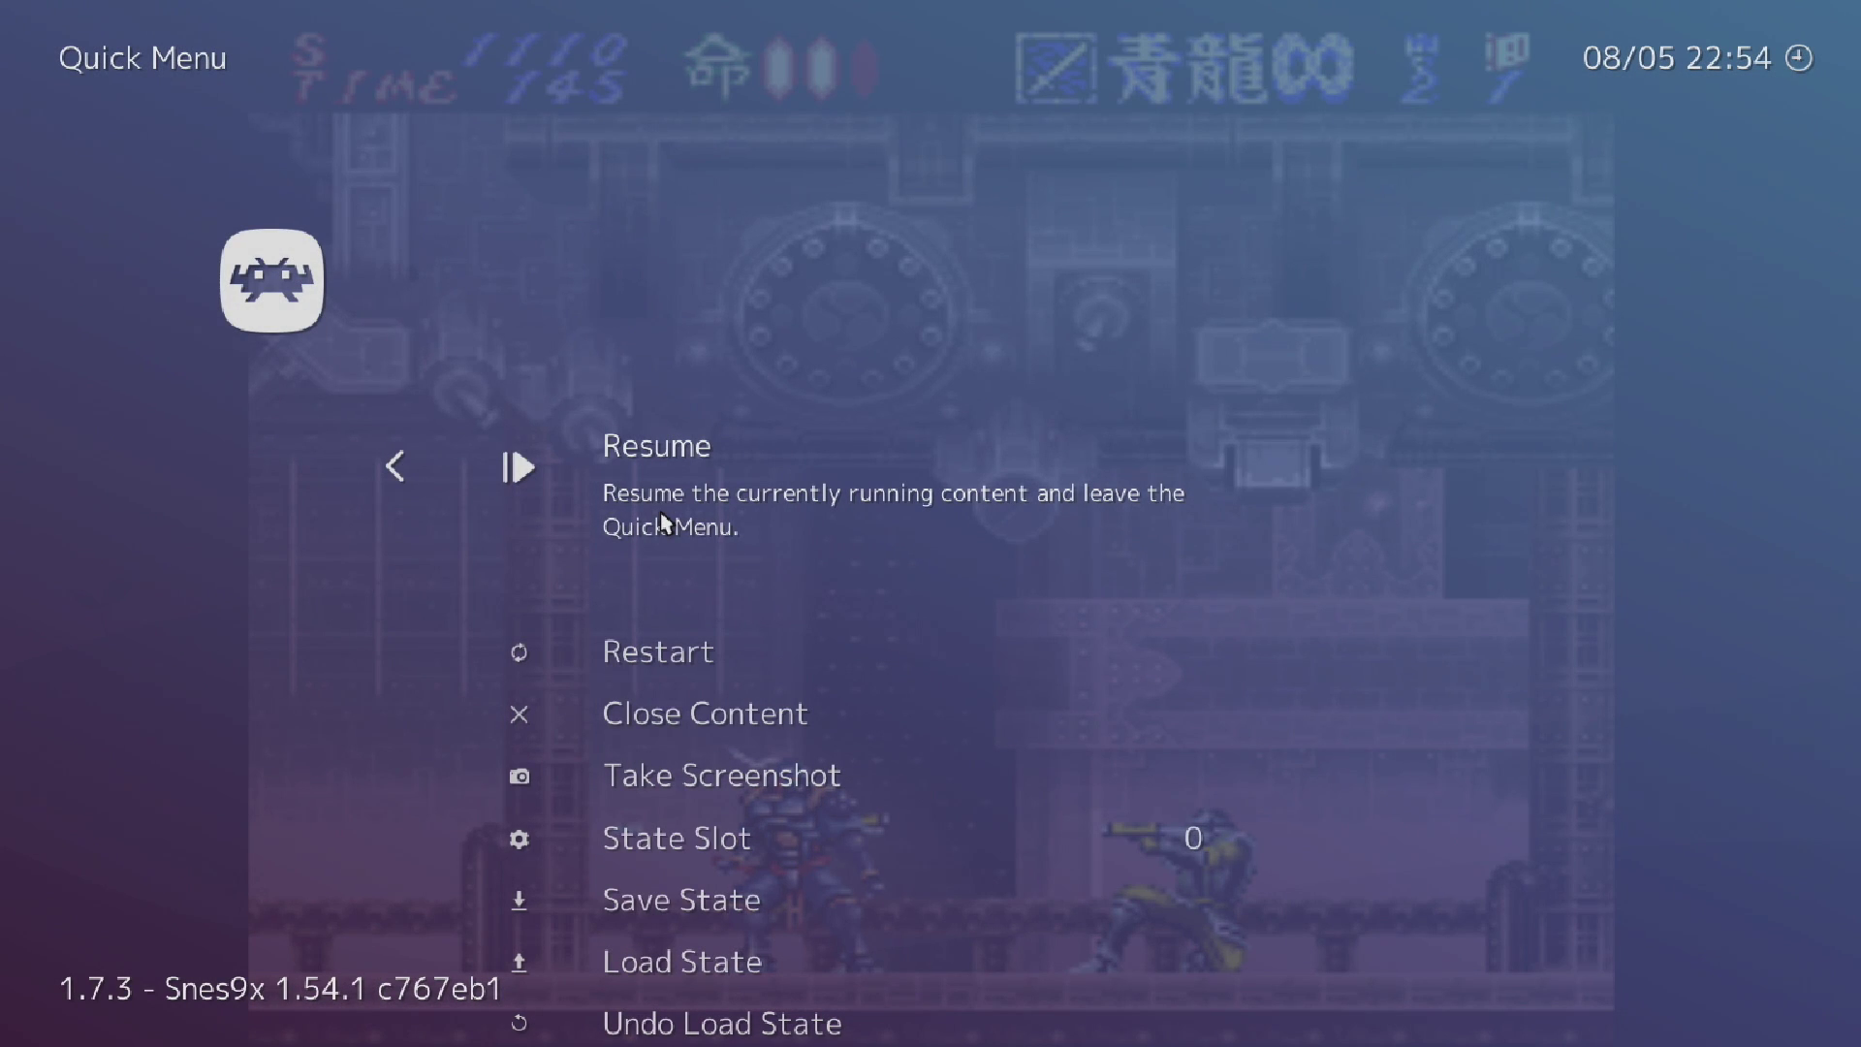
key("Down")
key("Down")
key("Down")
key("Down")
key("Down")
key("Down")
key("Down")
key("Down")
key("Down")
key("Down")
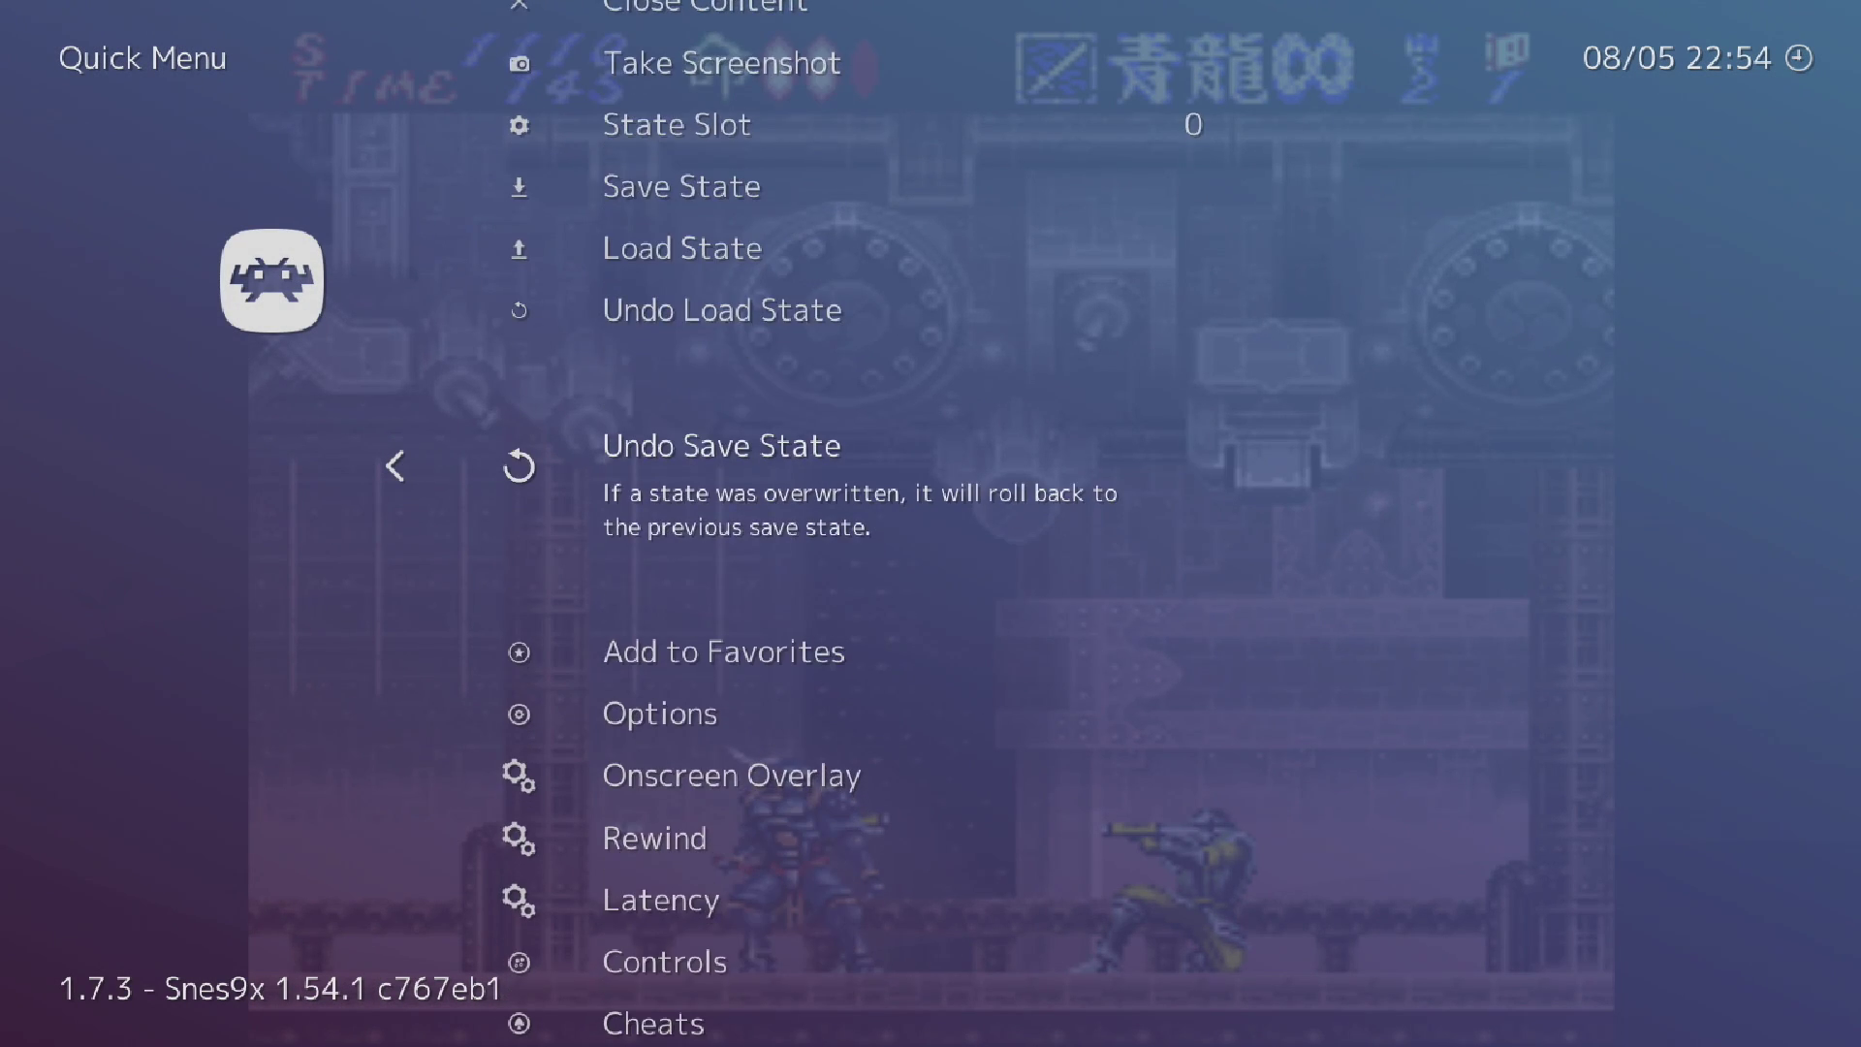
key("Down")
key("Down")
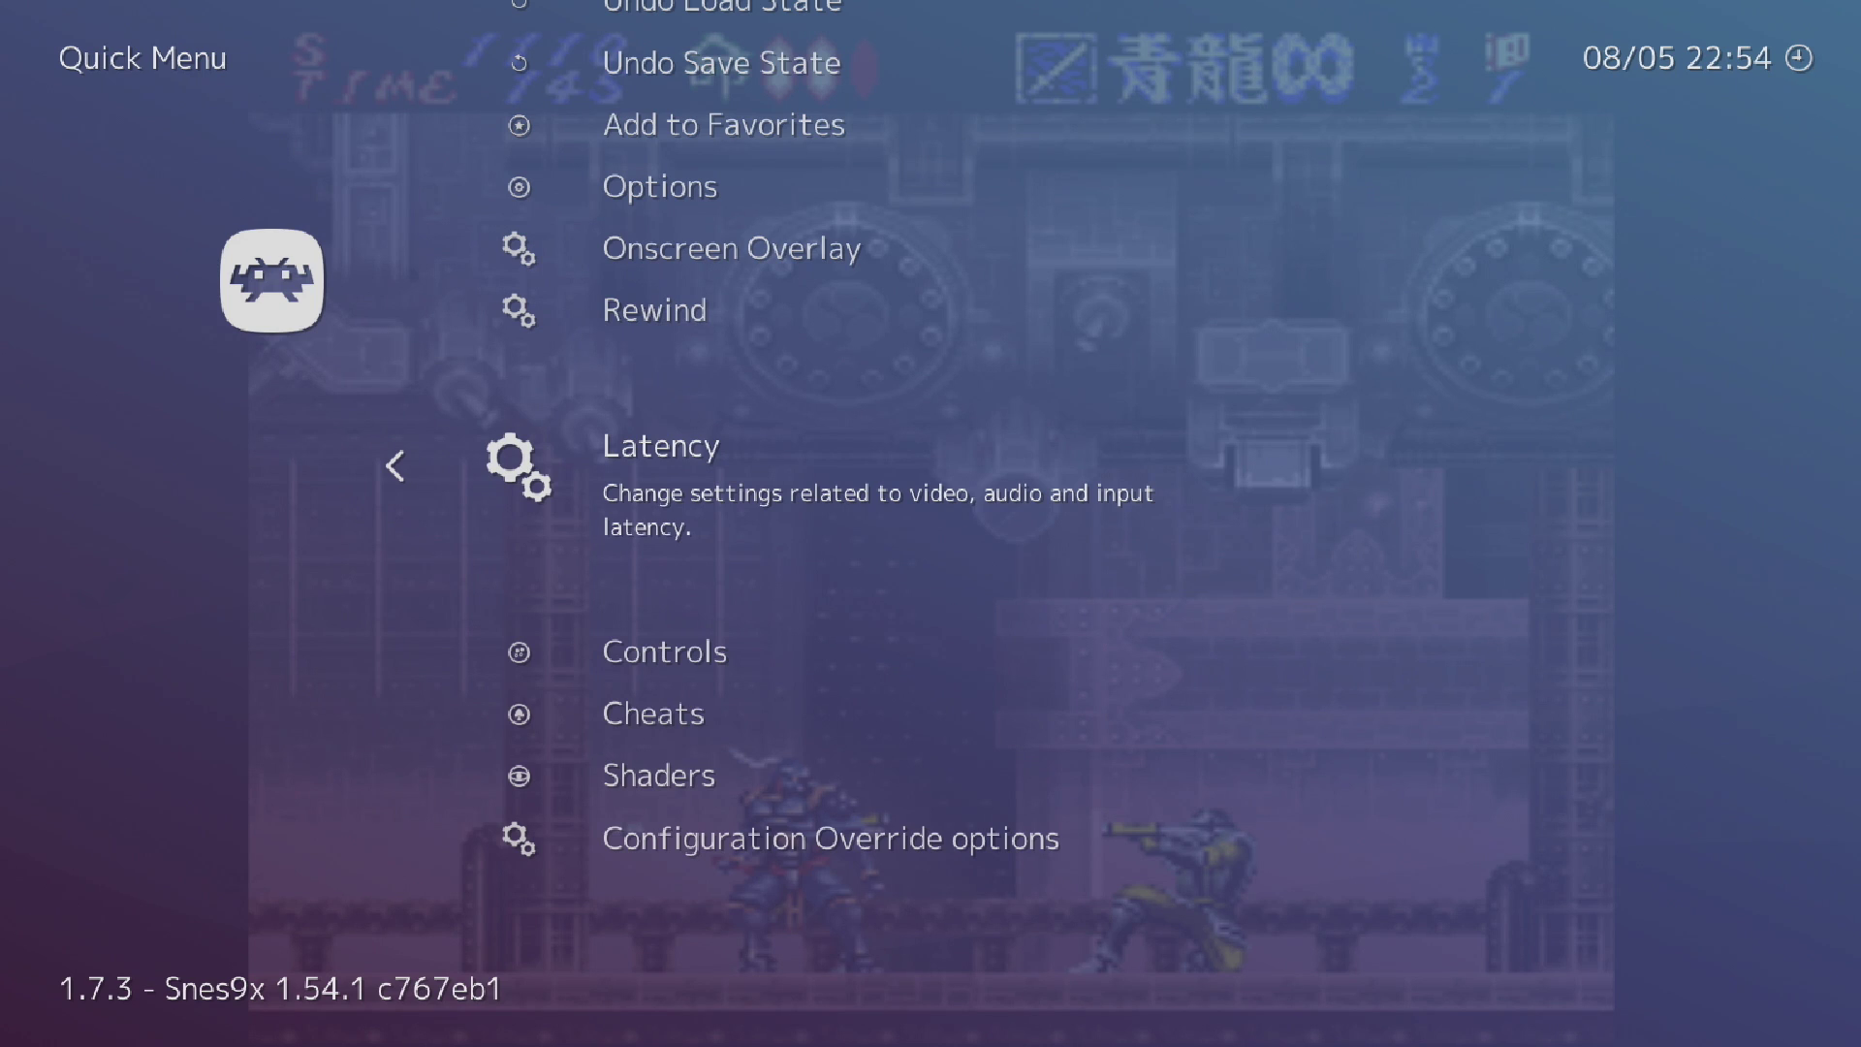
key("Return")
key("Down")
key("Down")
key("Down")
key("Down")
key("Down")
key("Down")
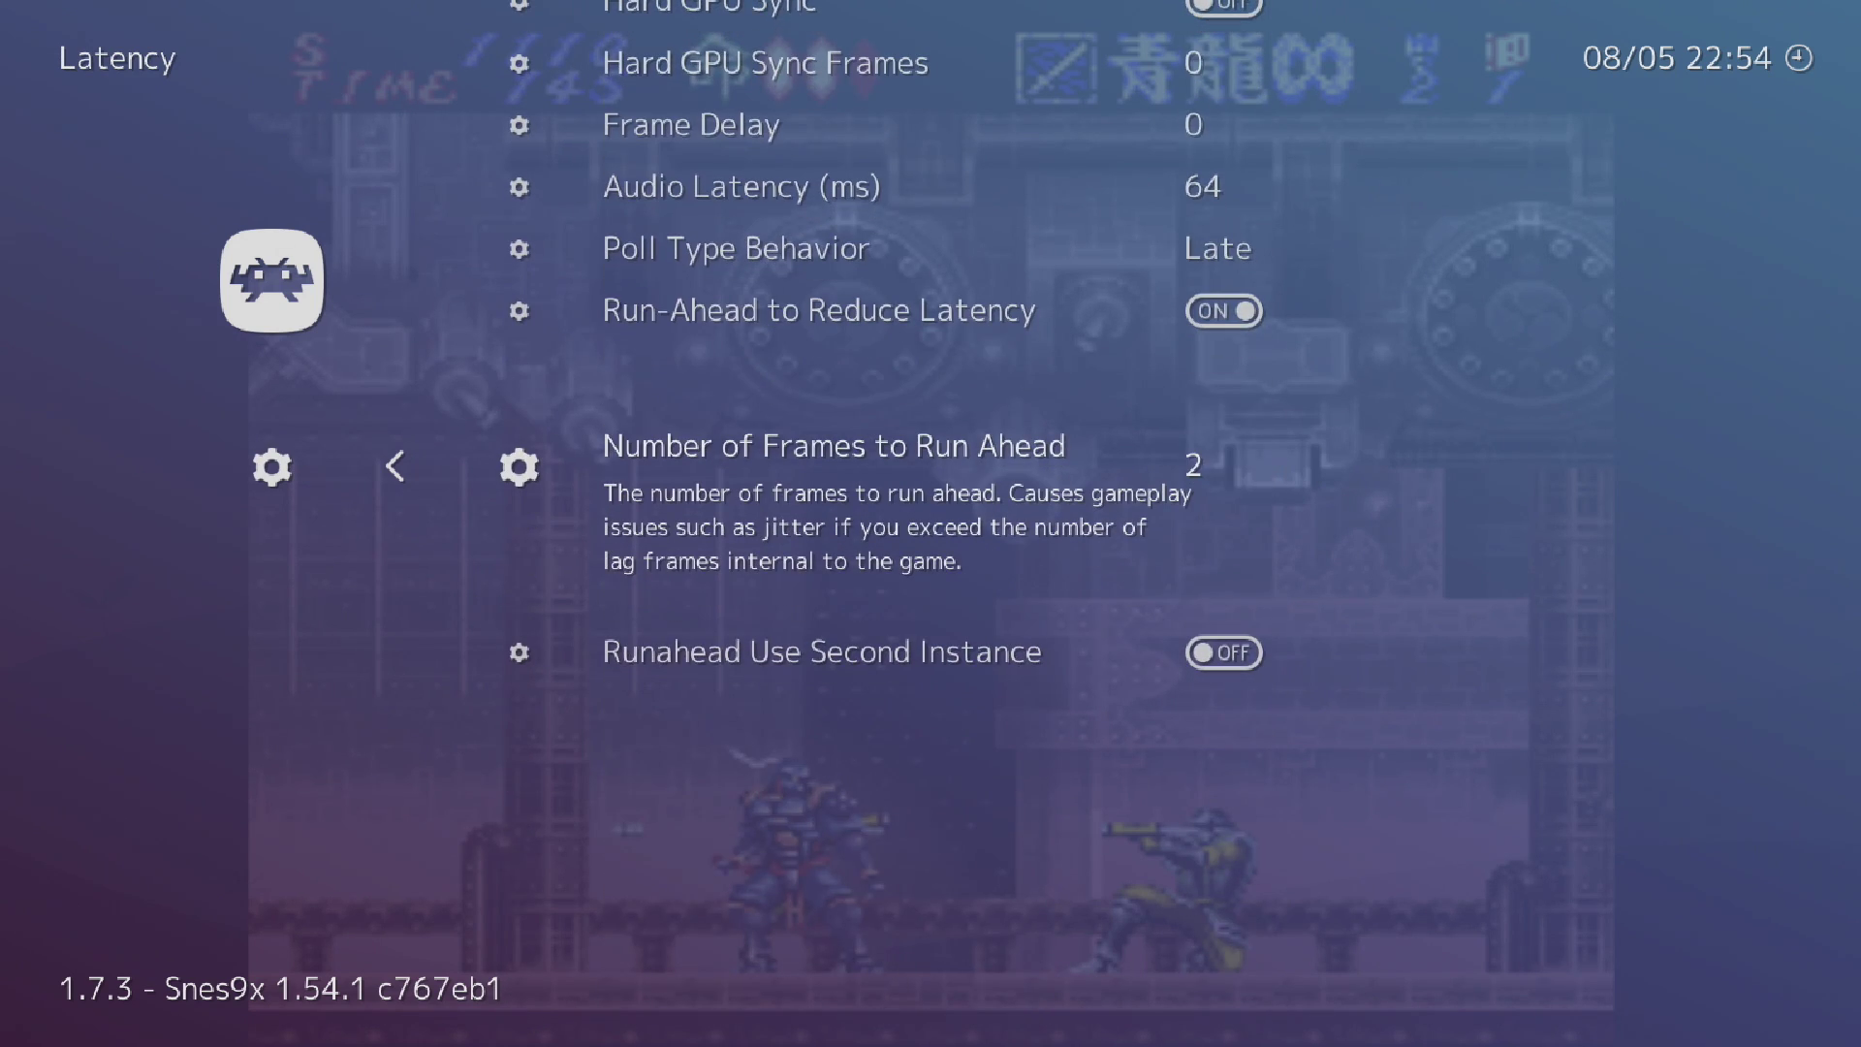
Step: Save the current run-ahead configuration as a game override for the running Super Nintendo game
key("BackSpace")
key("Down")
key("Down")
key("Down")
key("Down")
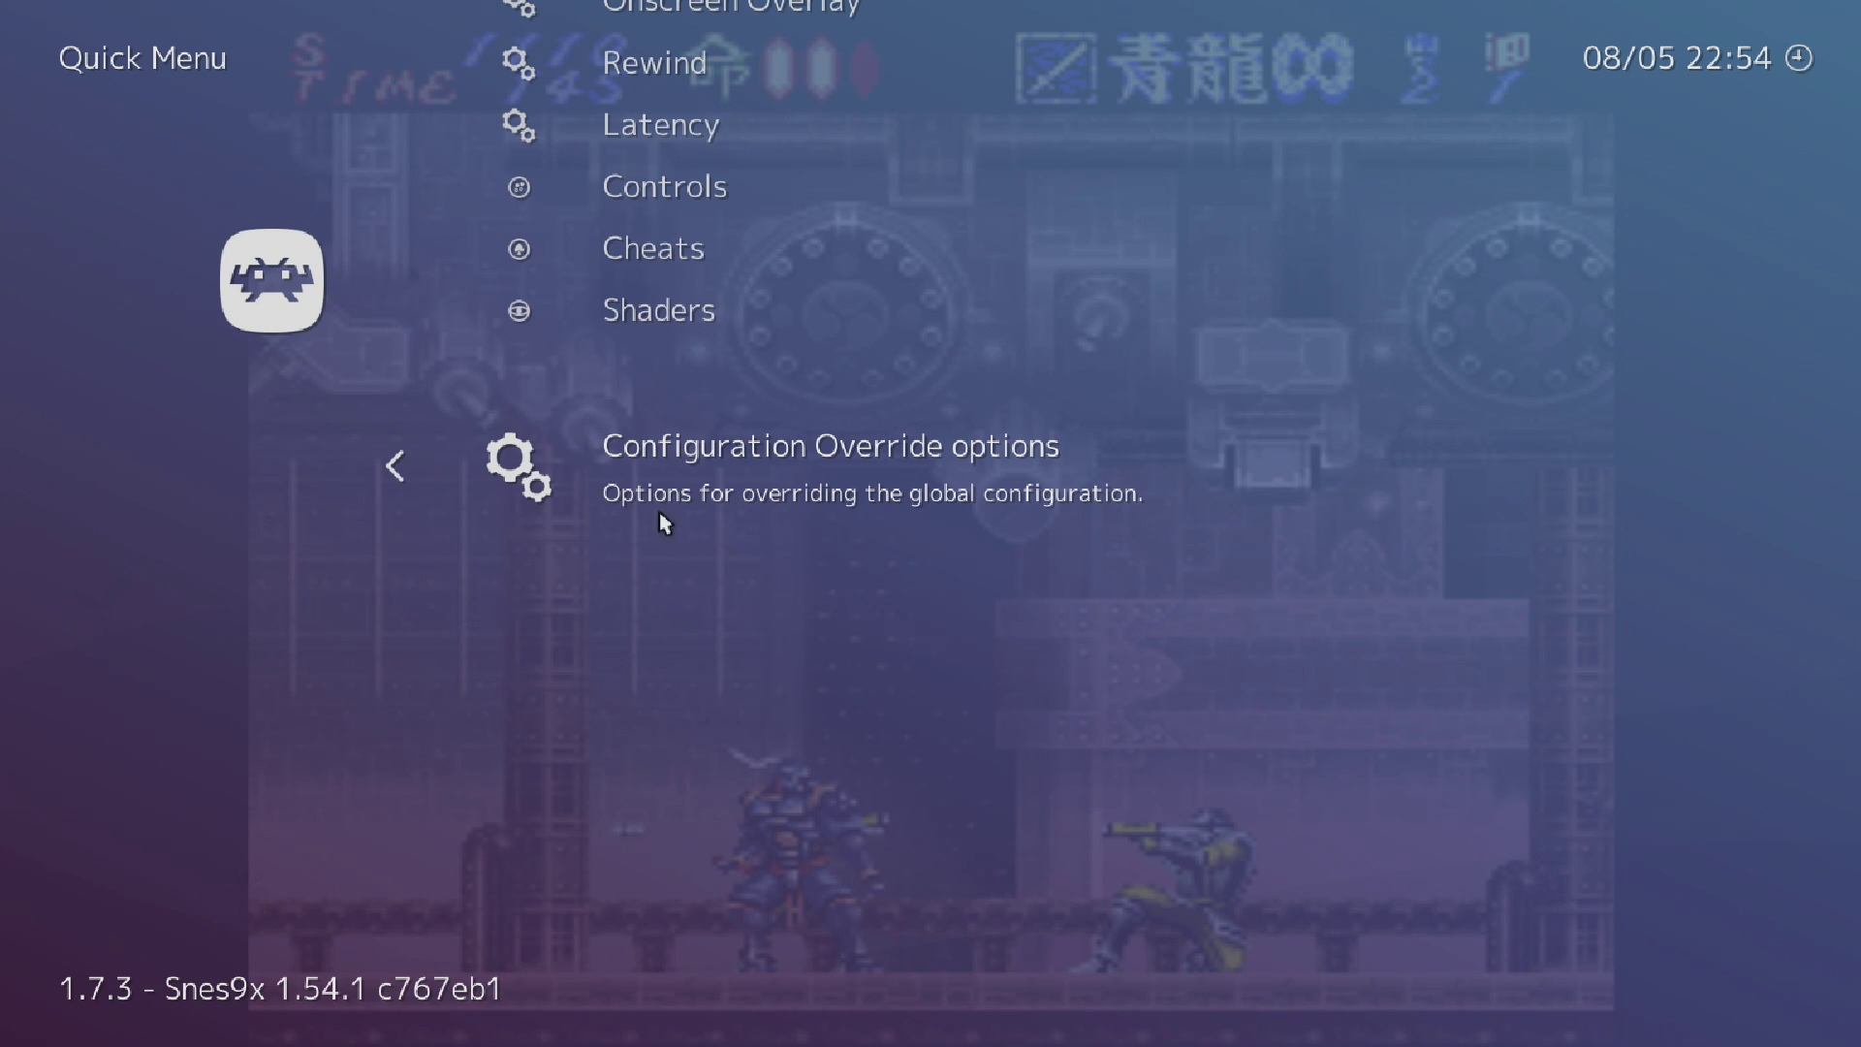
key("Return")
key("Down")
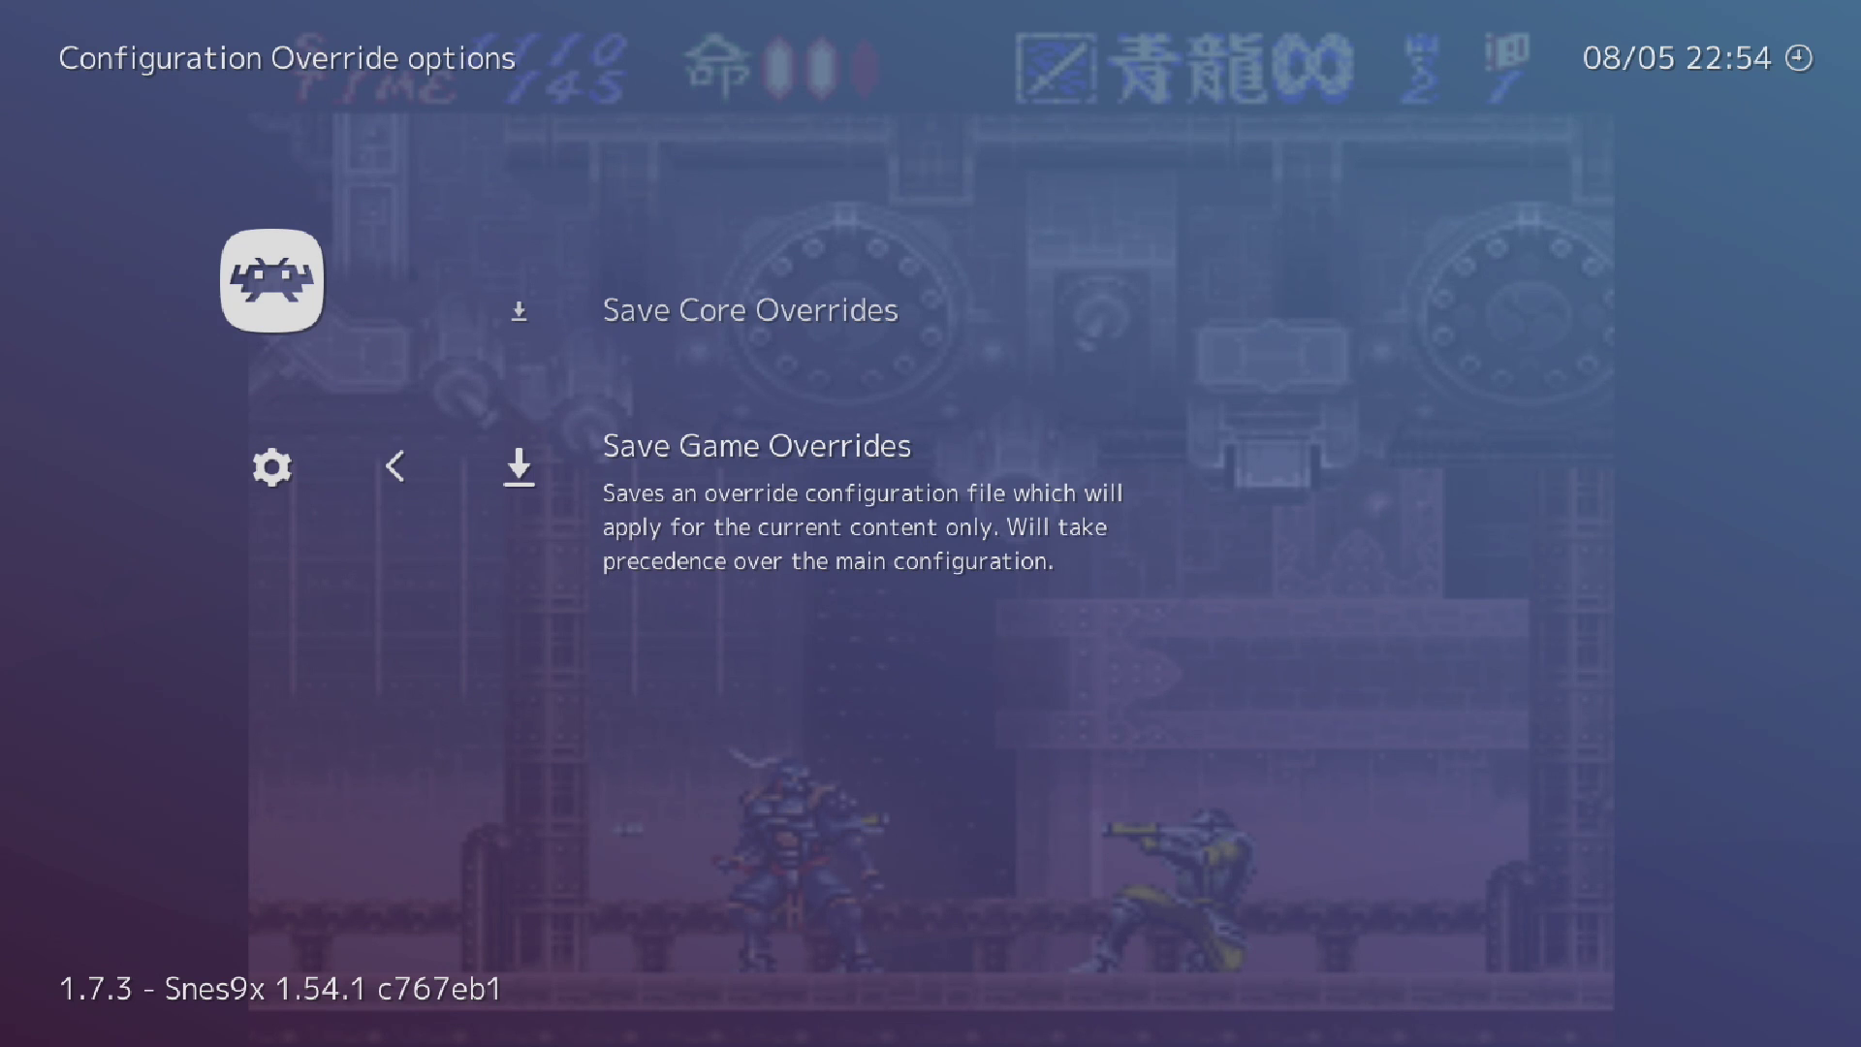
key("Return")
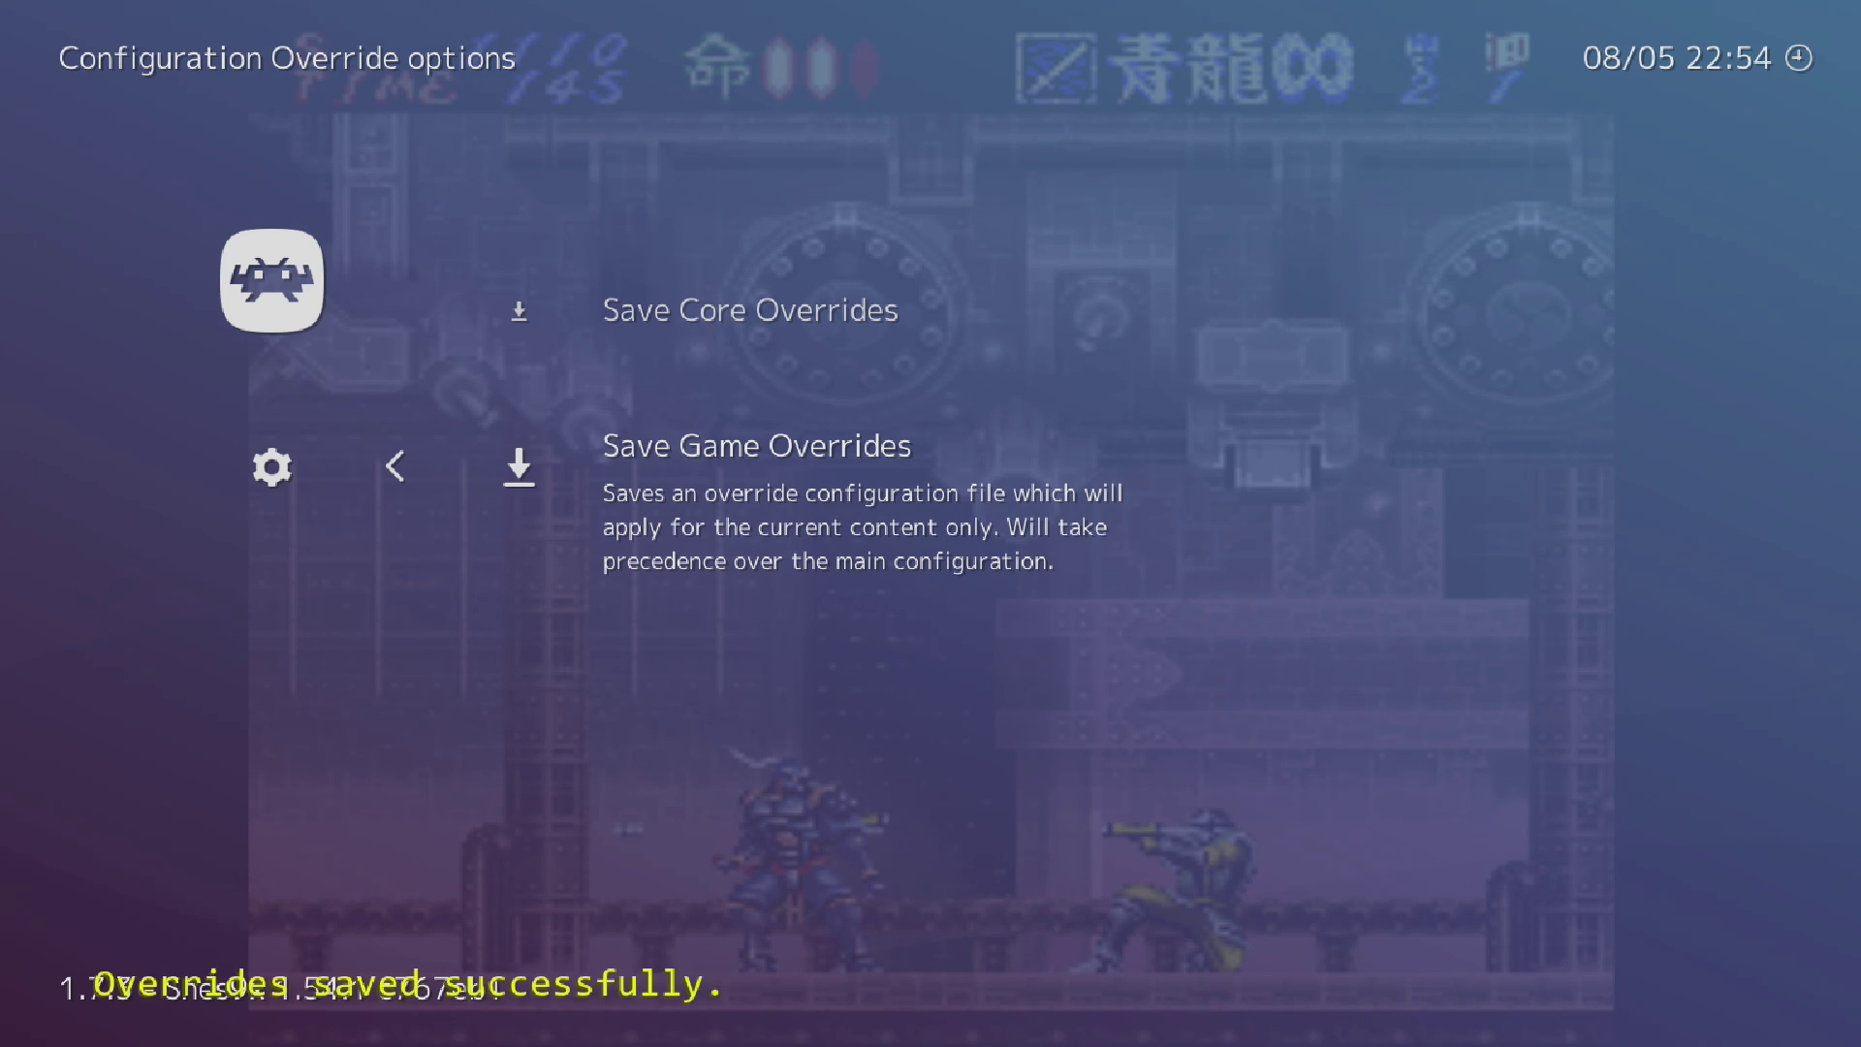
Step: Return to the latency settings and review the run-ahead frame count for the Super Nintendo game
key("BackSpace")
key("Up")
key("Up")
key("Up")
key("Up")
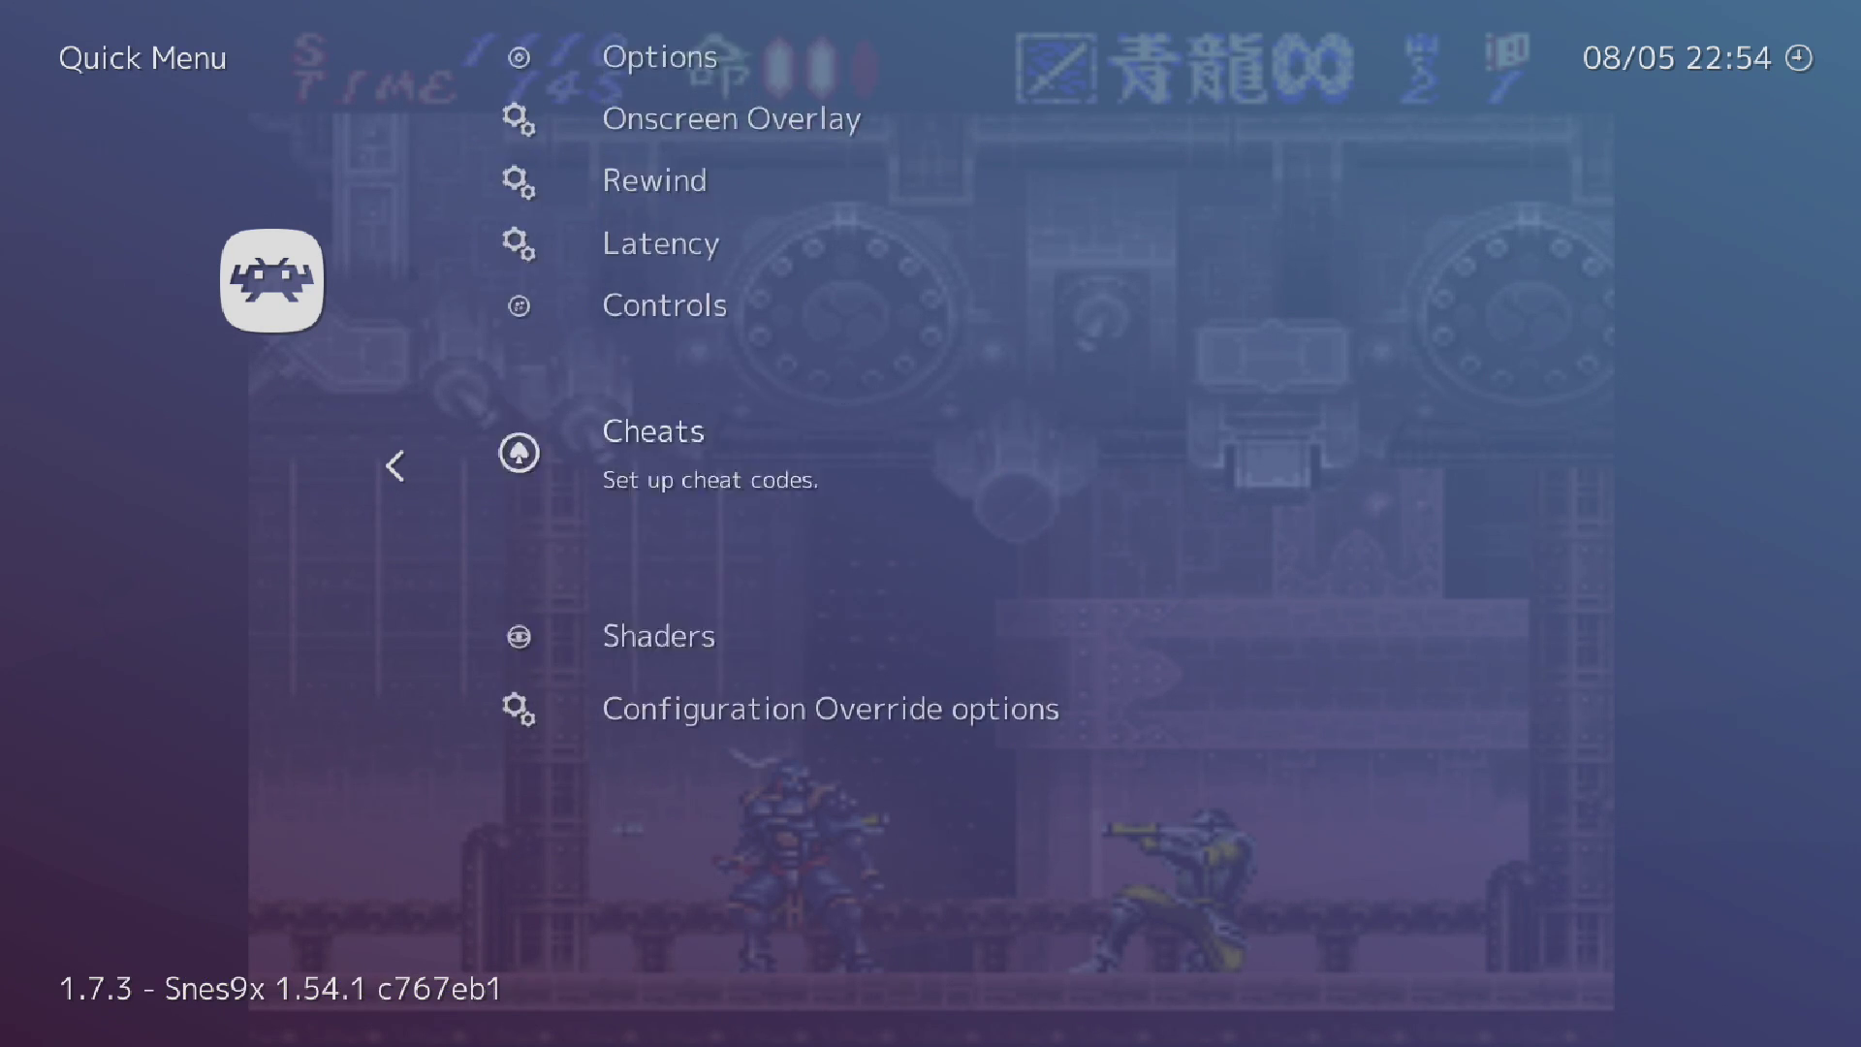
key("Return")
key("Down")
key("Down")
key("Down")
key("Down")
key("Down")
key("Down")
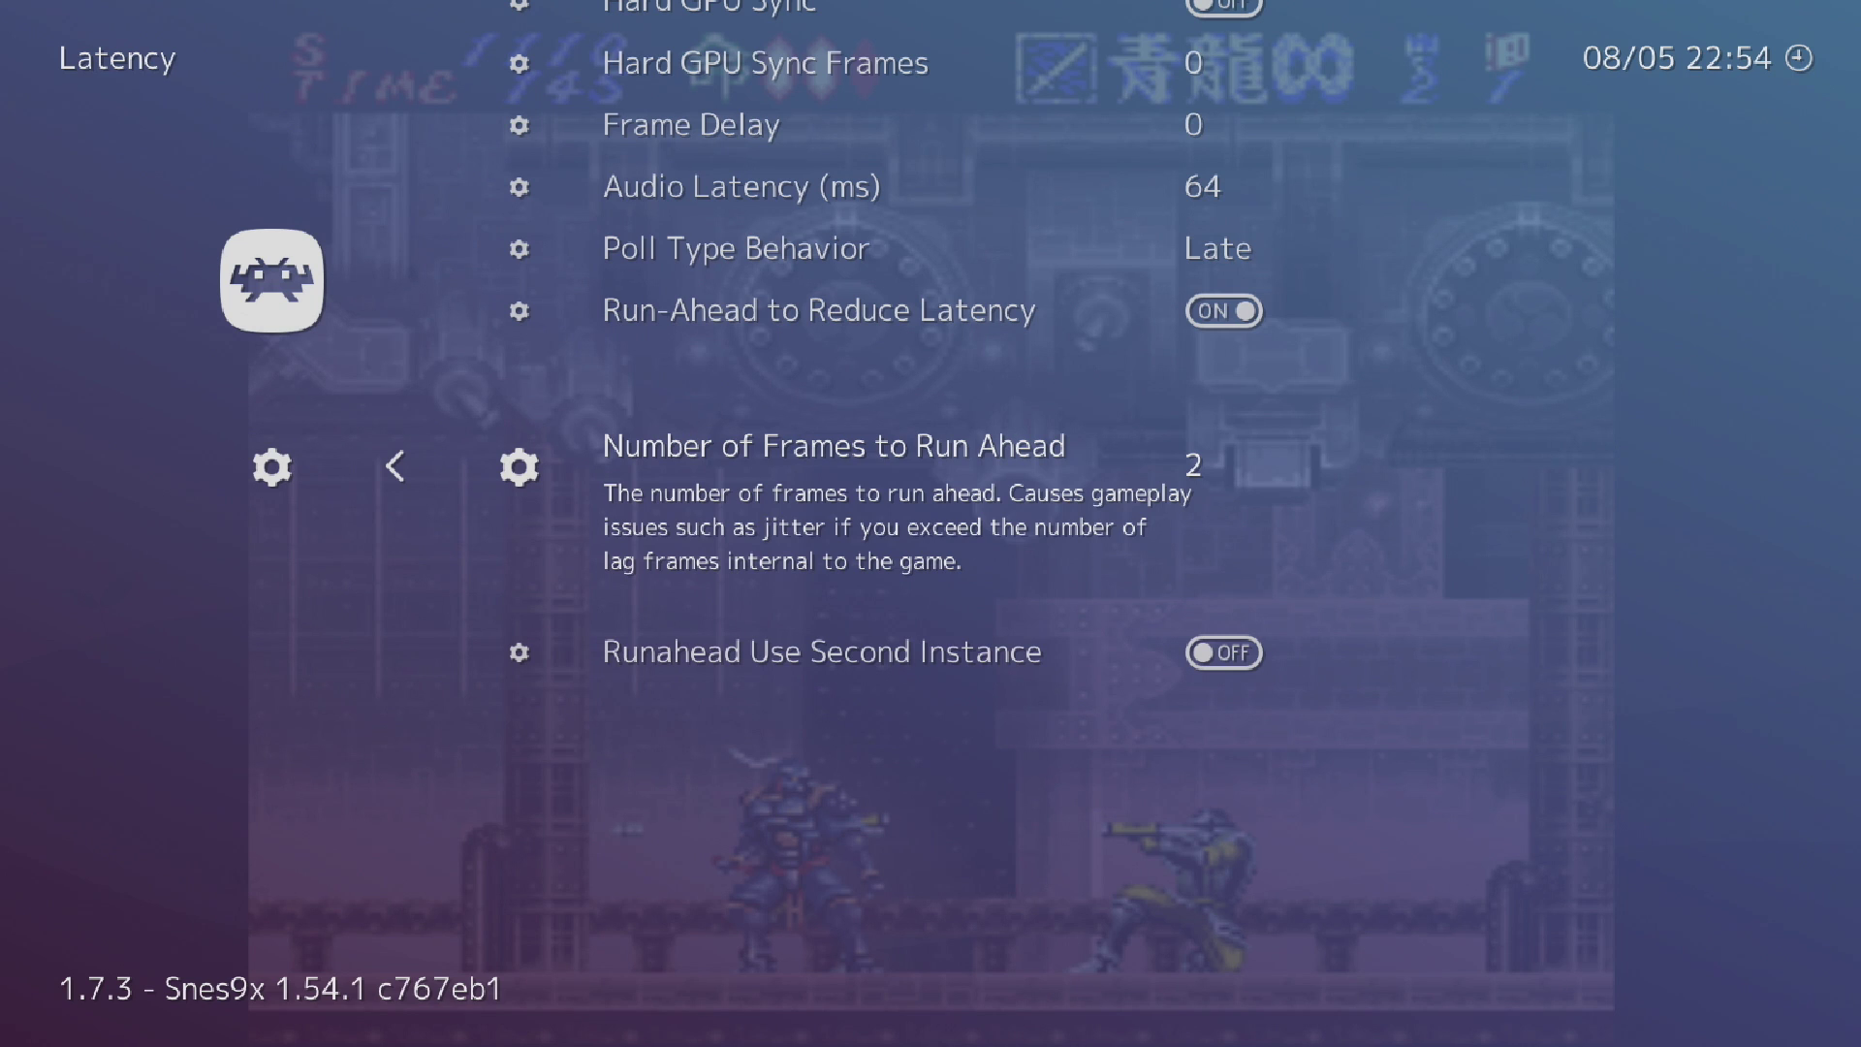
Step: Leave the latency settings and exit the Super Nintendo game to the LaunchBox library
key("BackSpace")
key("BackSpace")
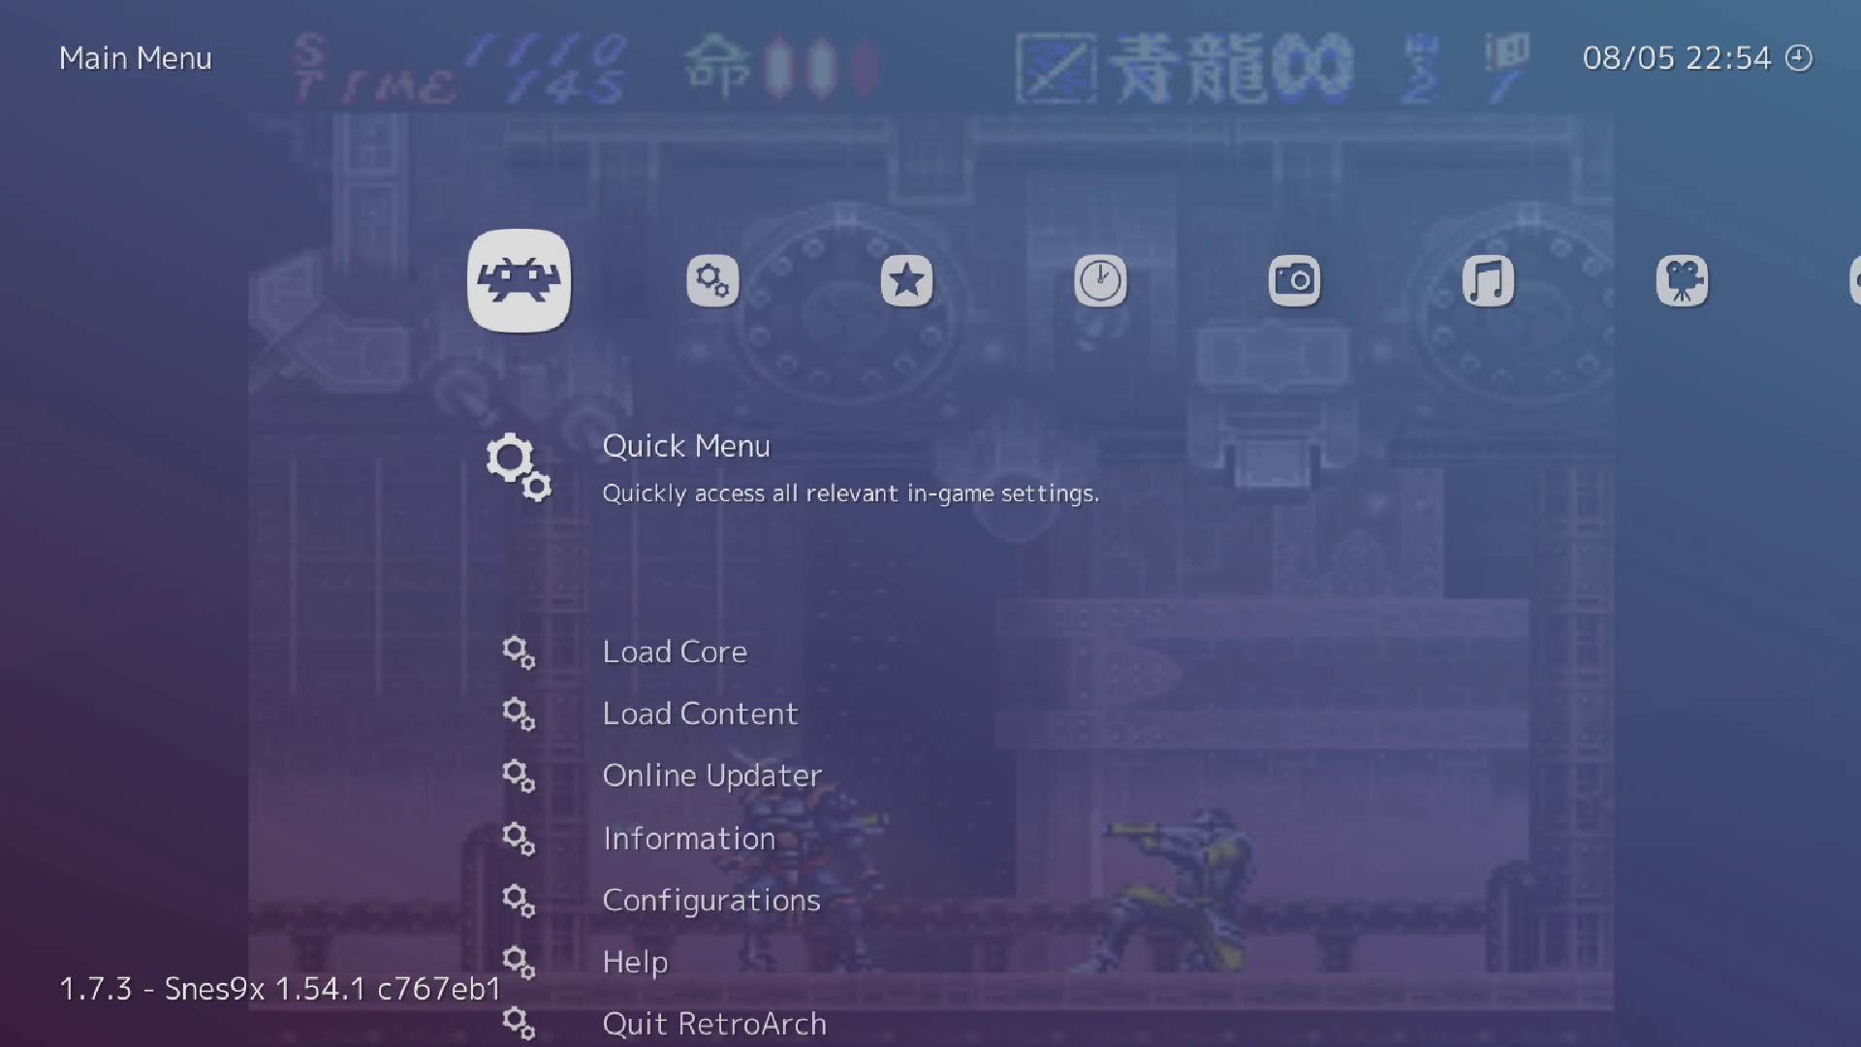
key("Escape")
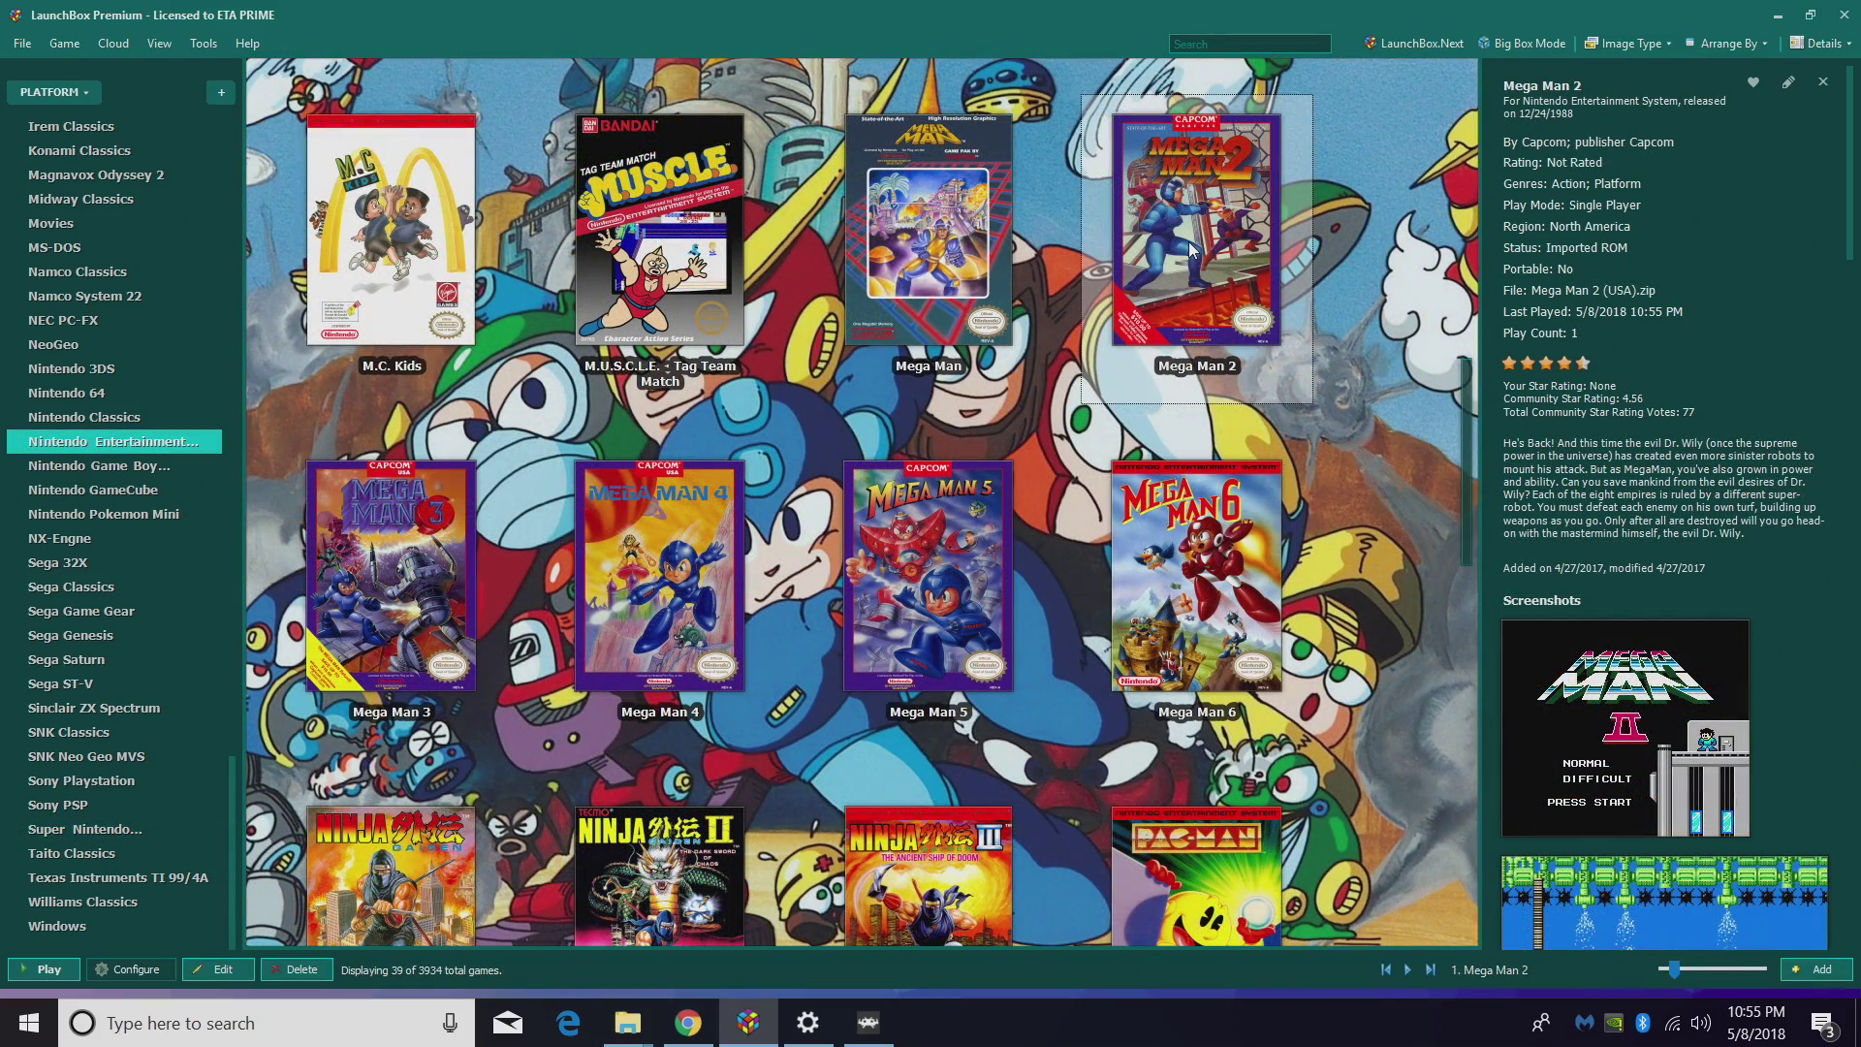
Step: Launch Mega Man 2 from the Nintendo Entertainment System collection and start a new game
double_click(1190, 251)
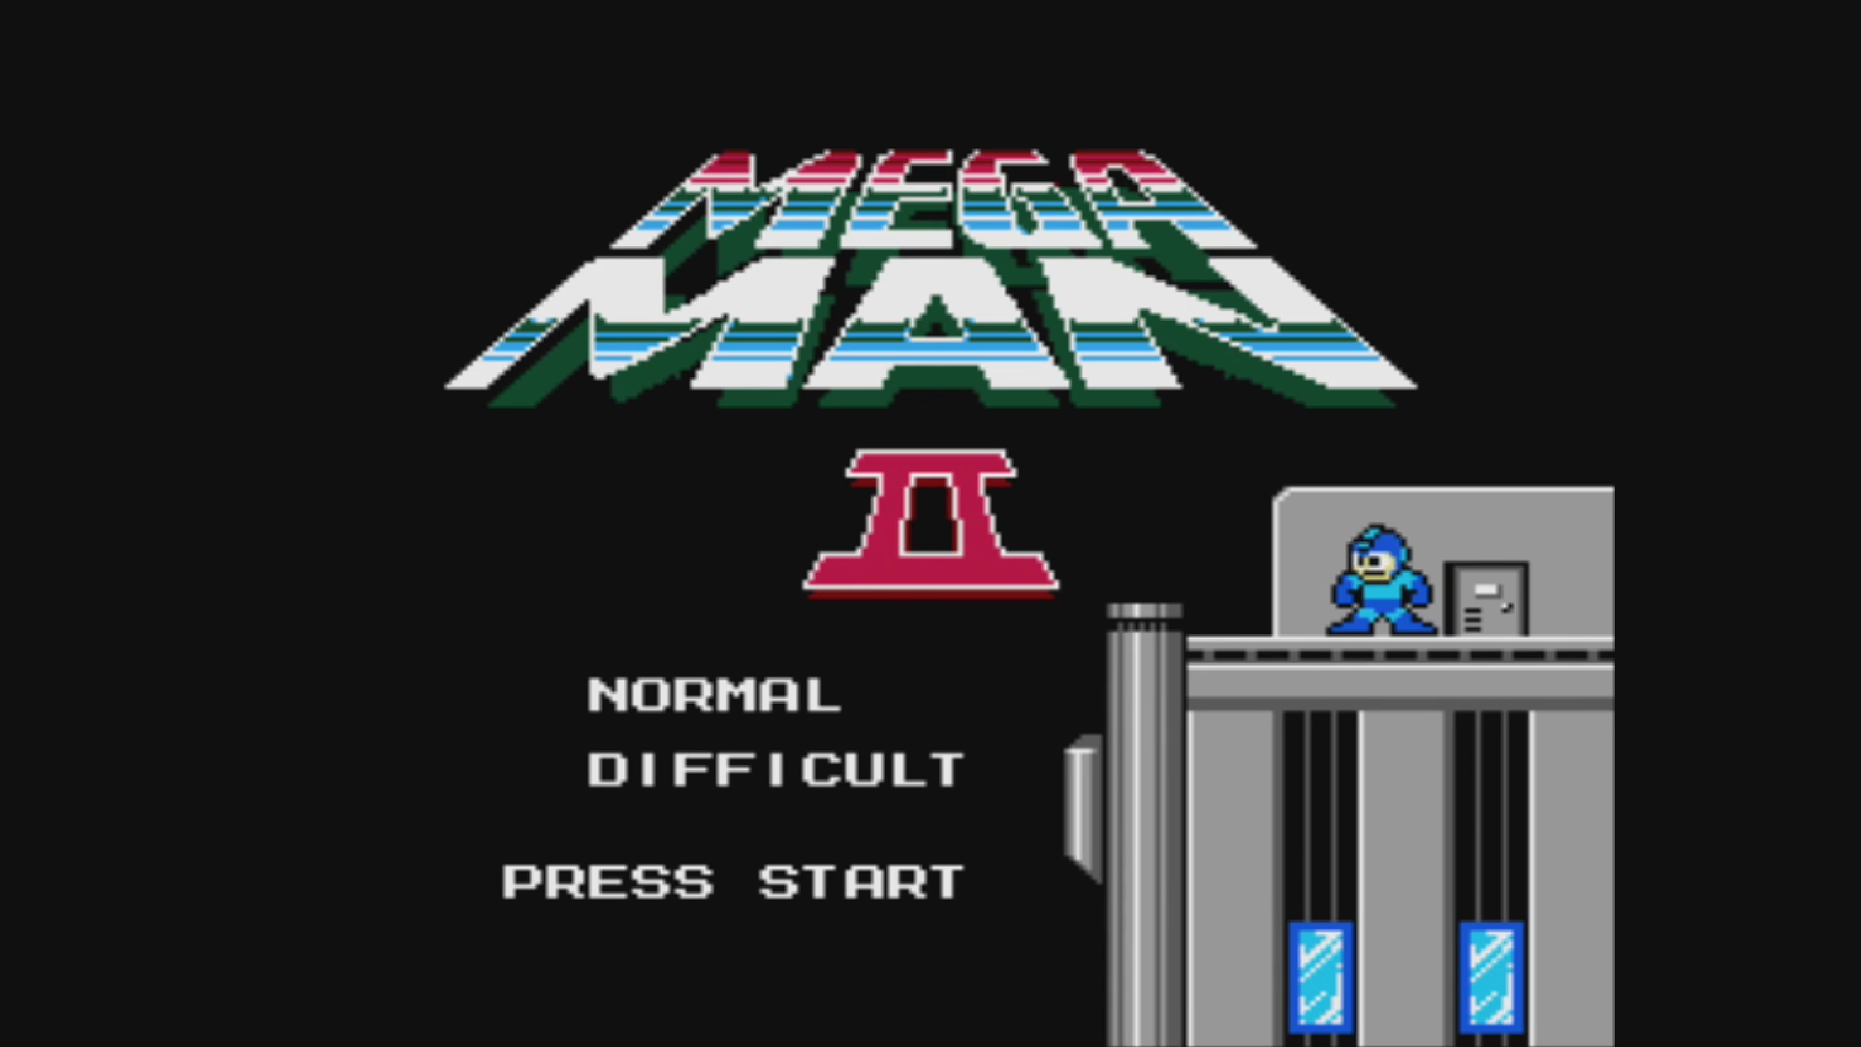
key("Return")
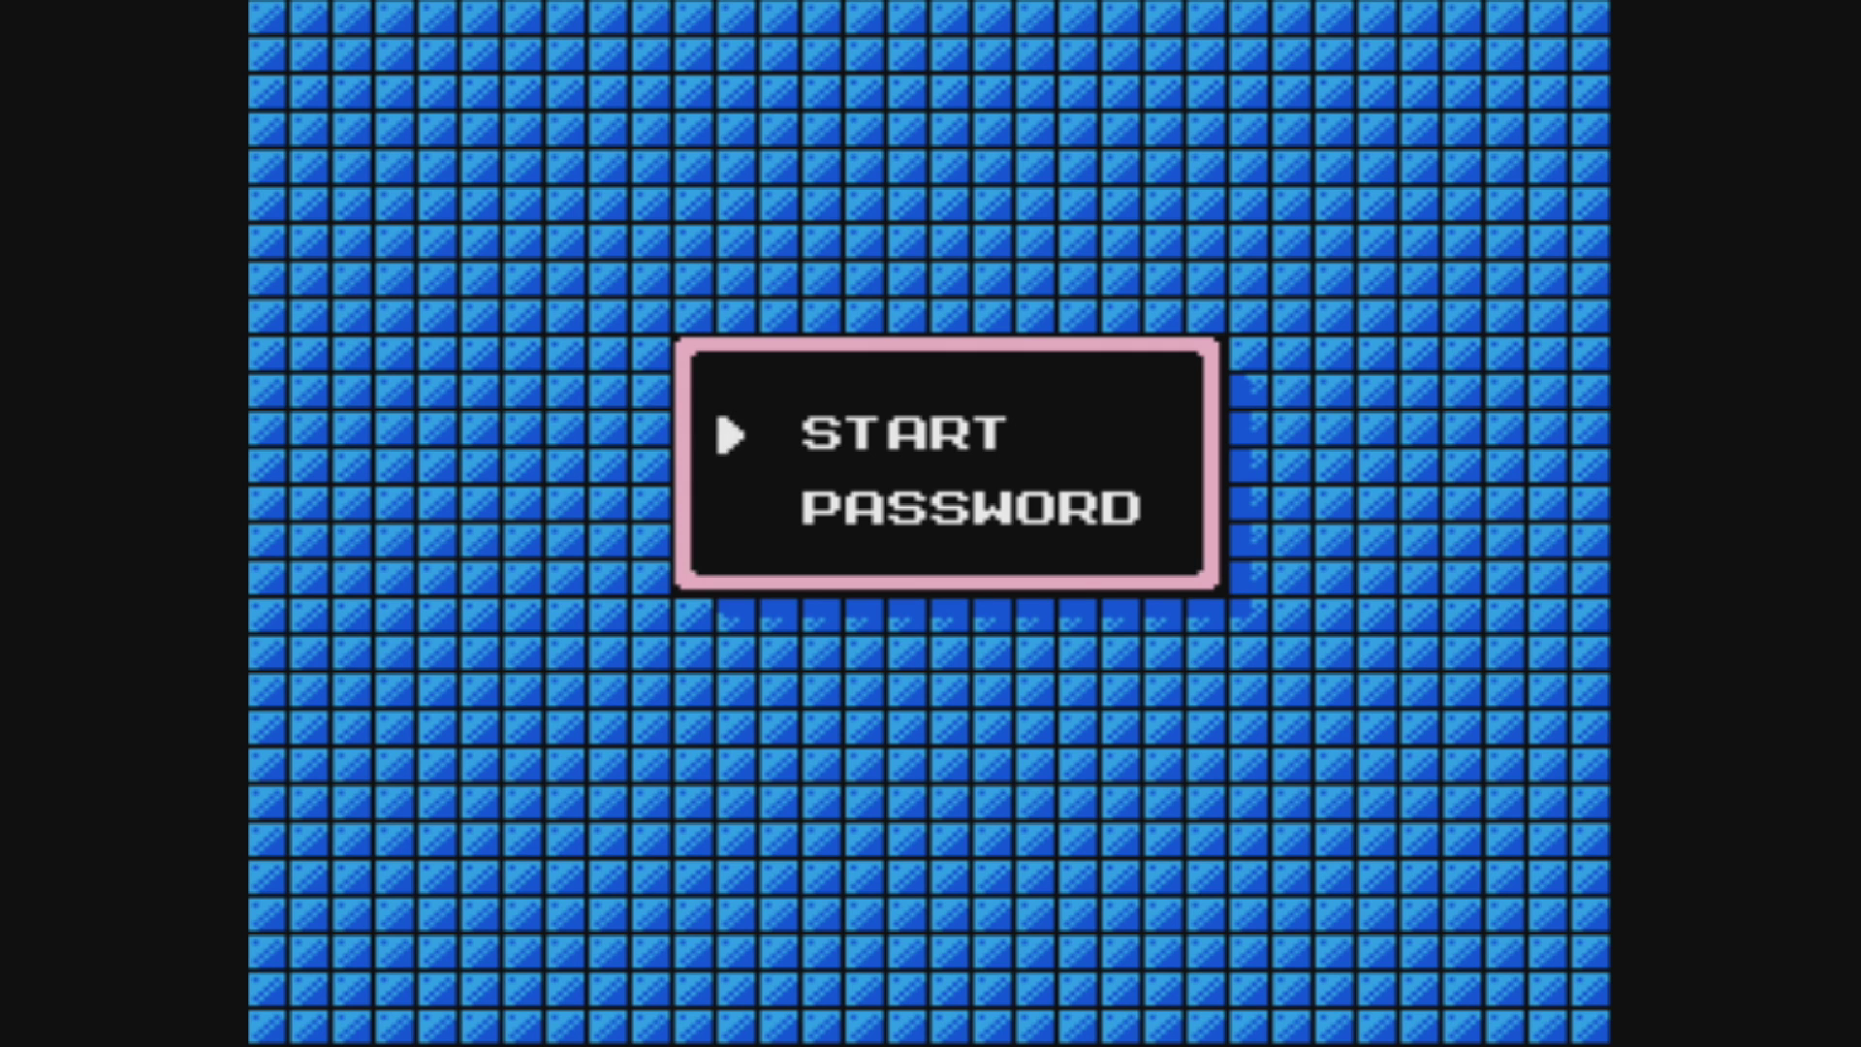
key("Return")
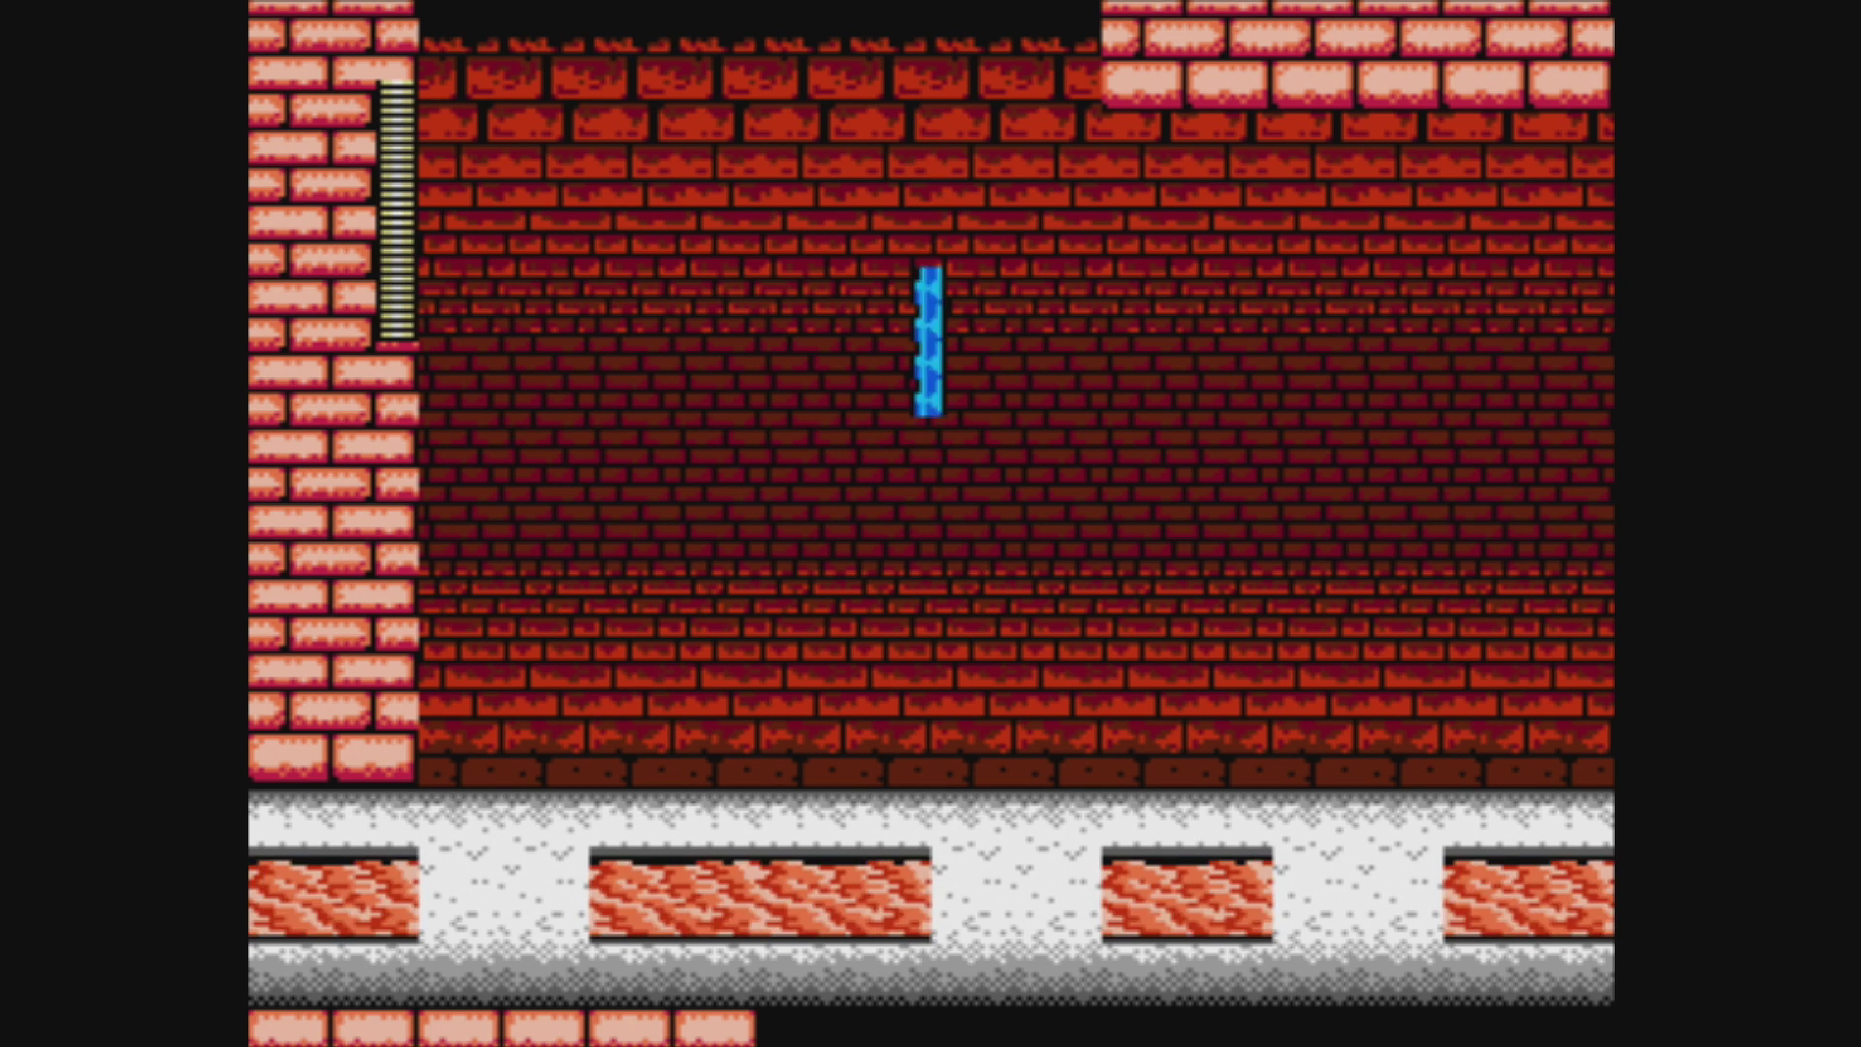
Step: Alternate jumps and shots with Mega Man at the brick stage's start to test input response without run-ahead
key("z")
key("x")
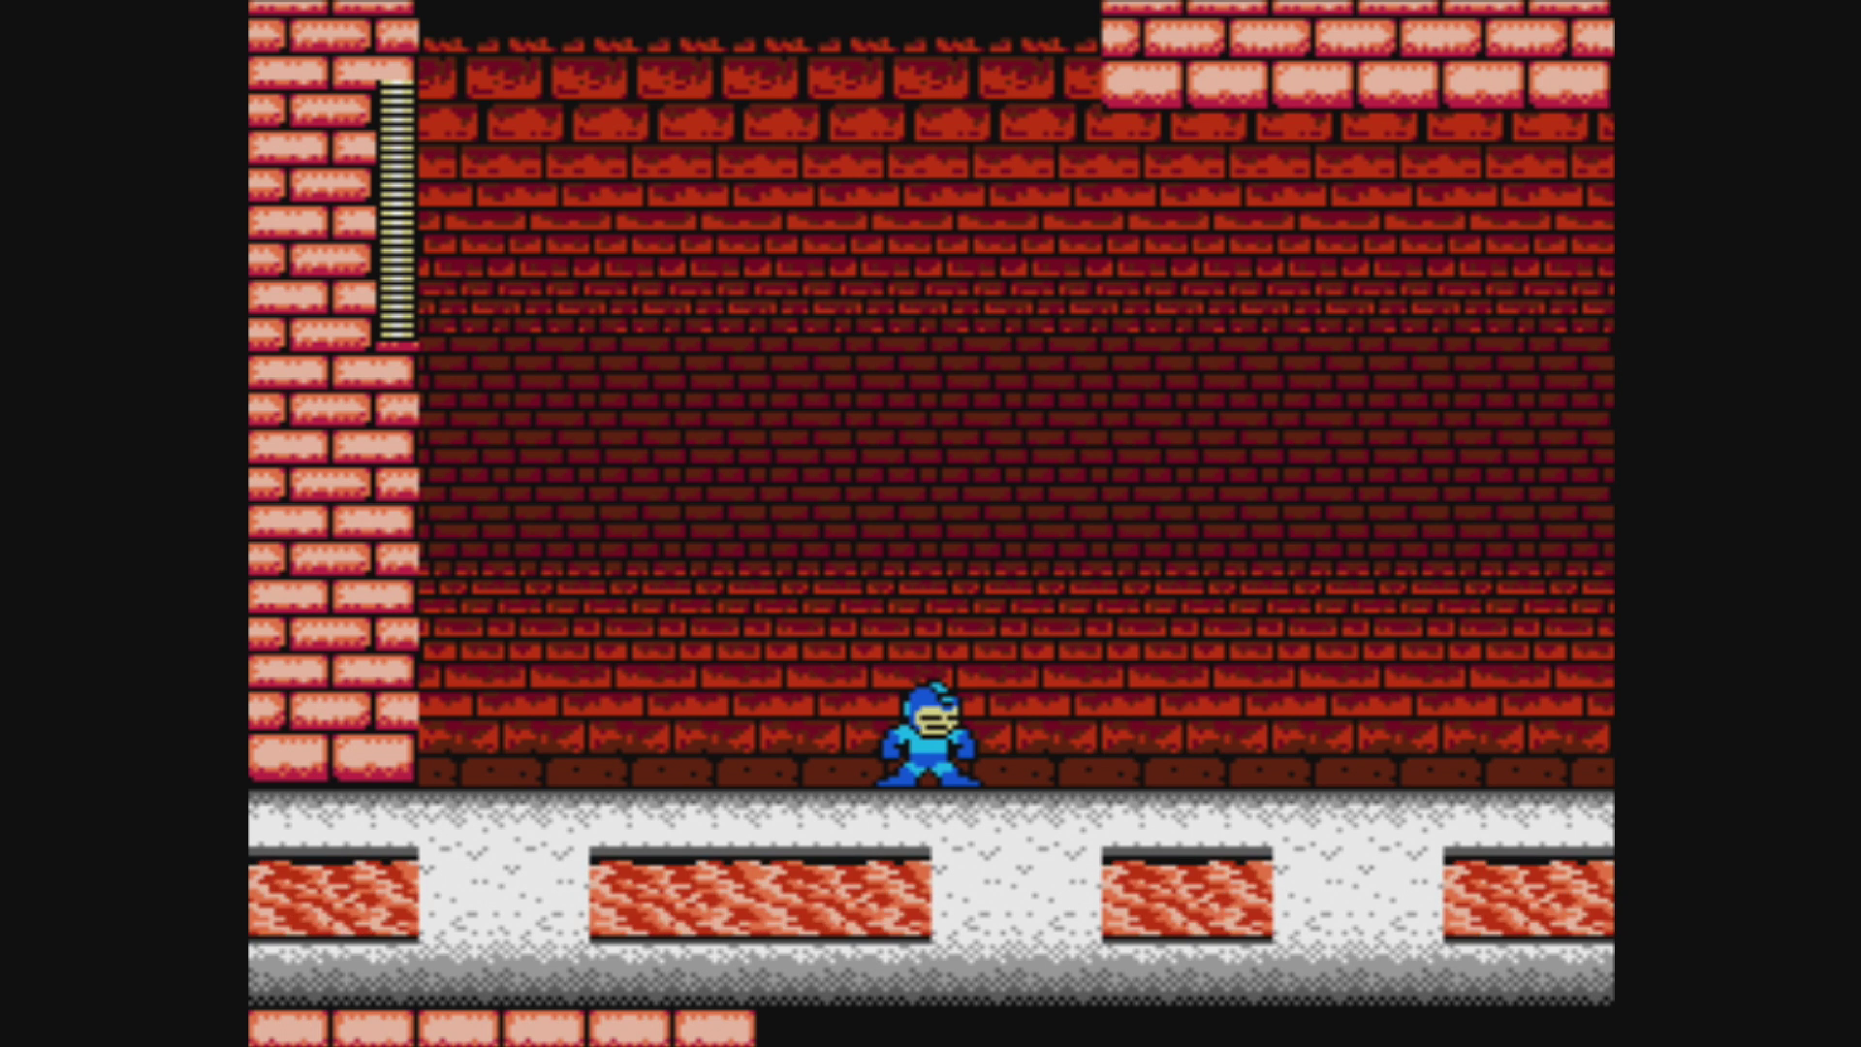
key("x")
key("x")
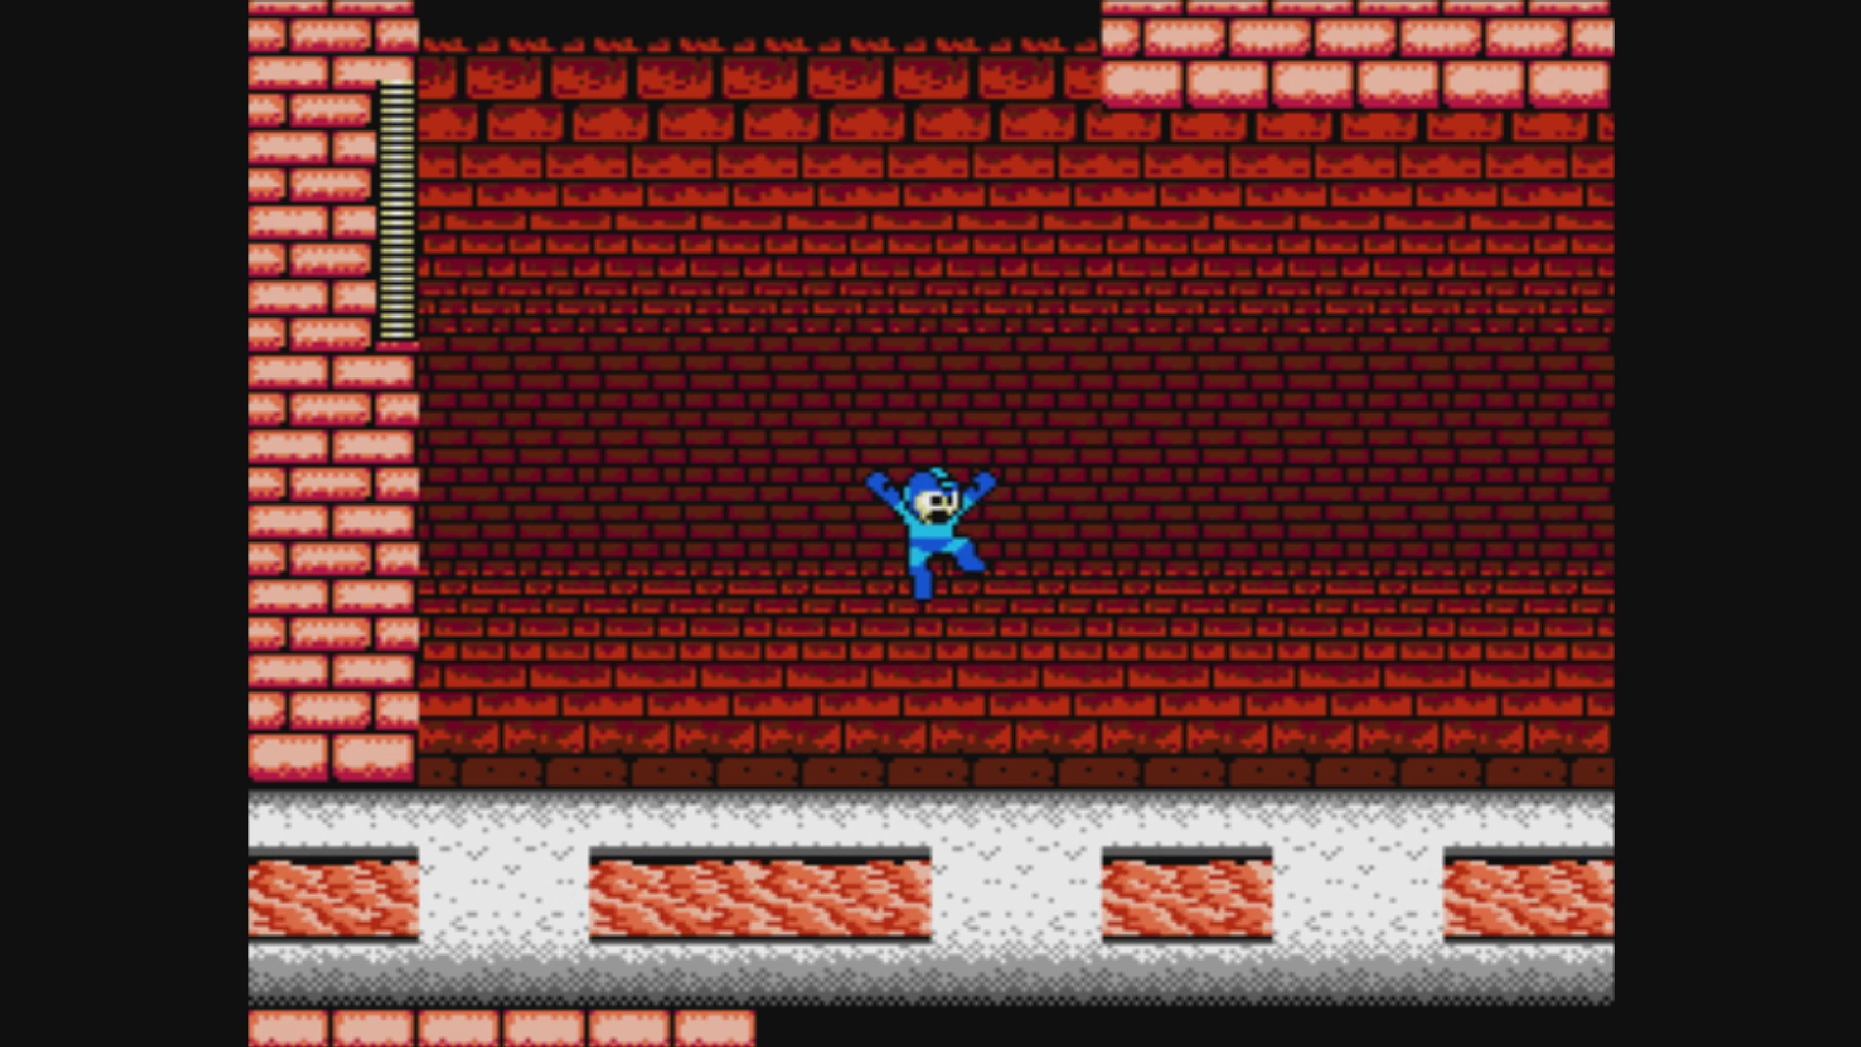
key("z")
key("z")
key("x")
key("z")
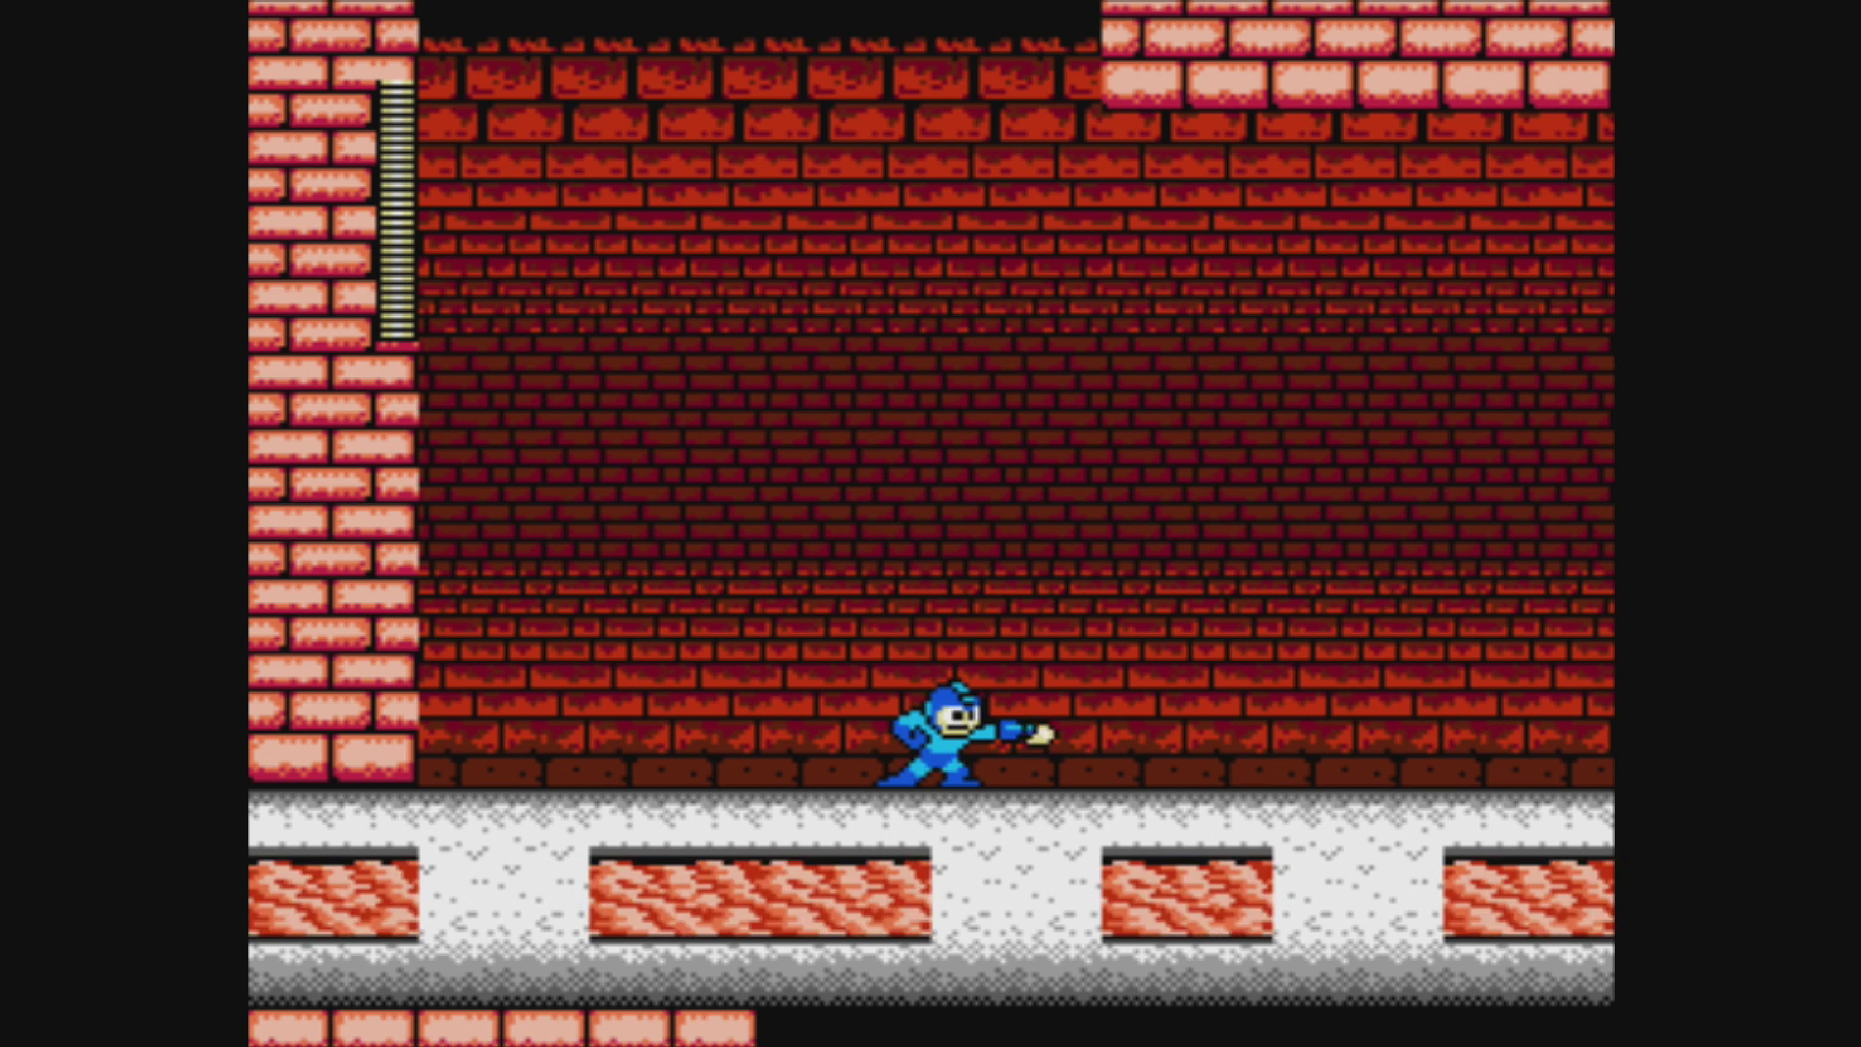
key("z")
key("x")
key("z")
key("x")
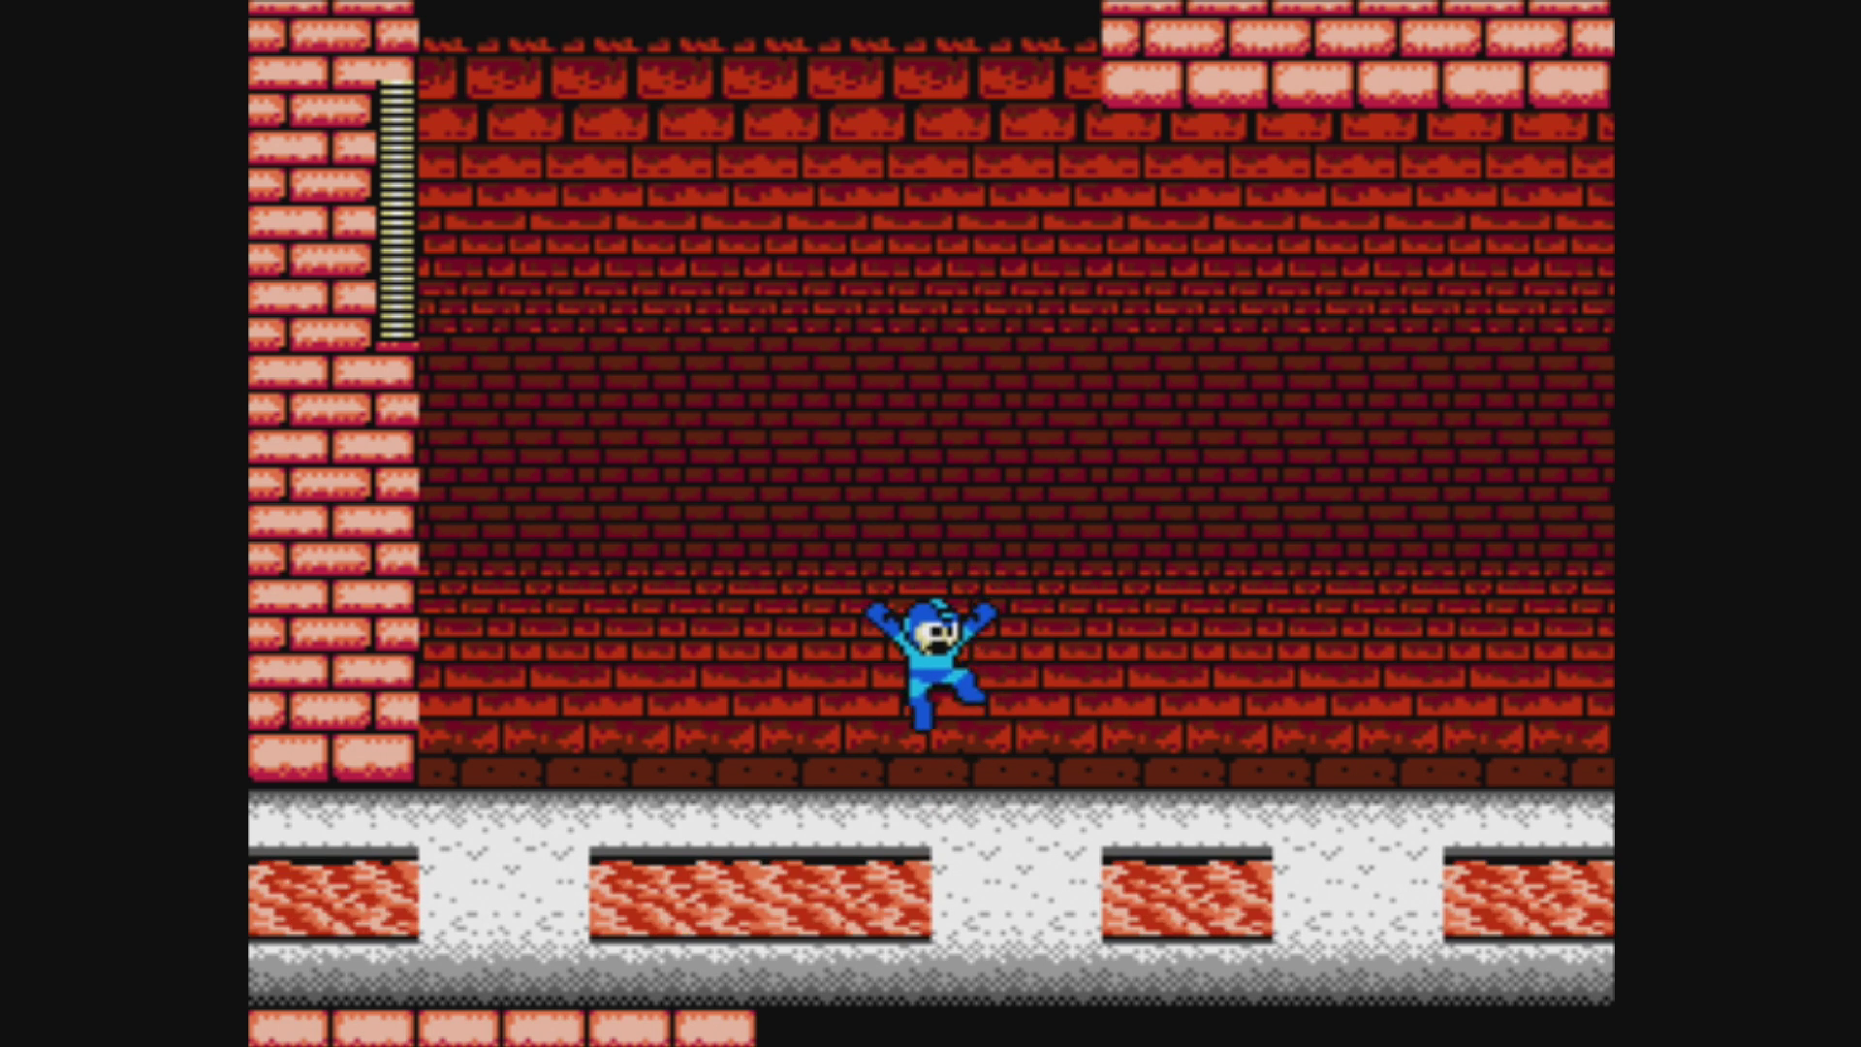
key("z")
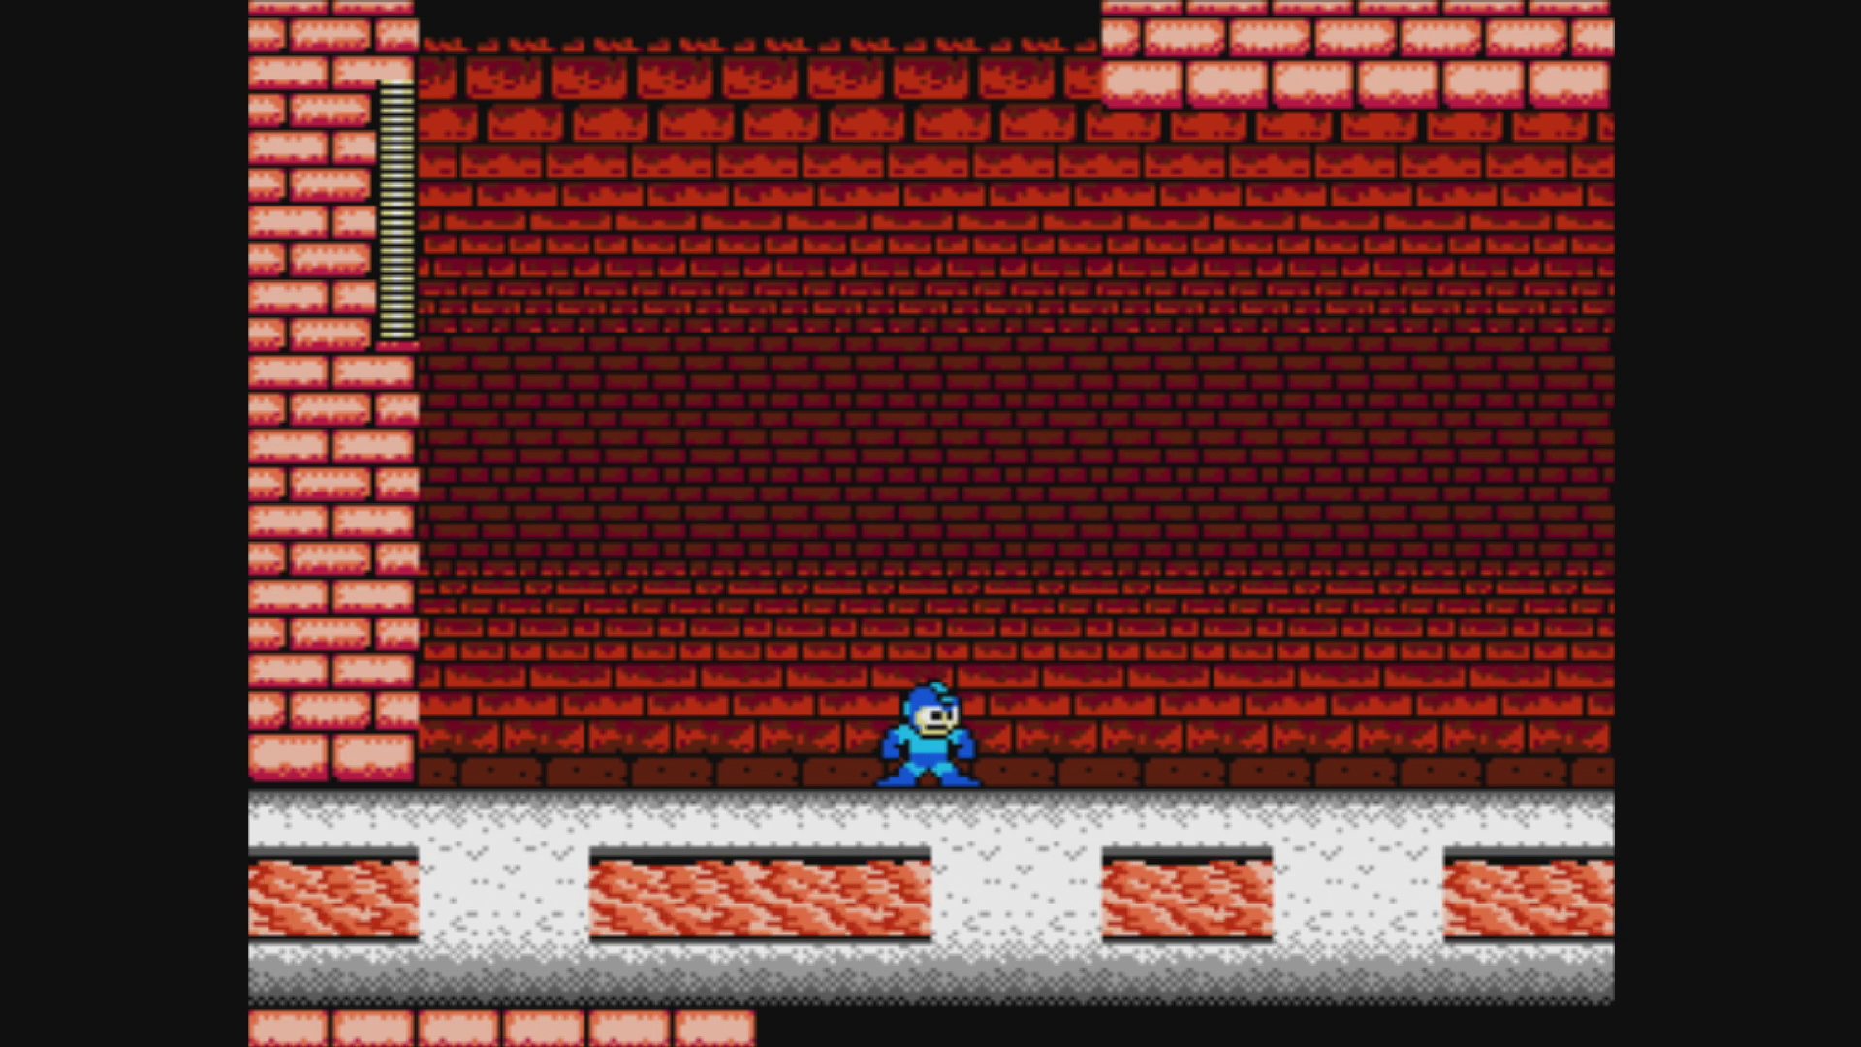
Step: Pause Mega Man 2 and check the jump's input lag with run-ahead off
key("p")
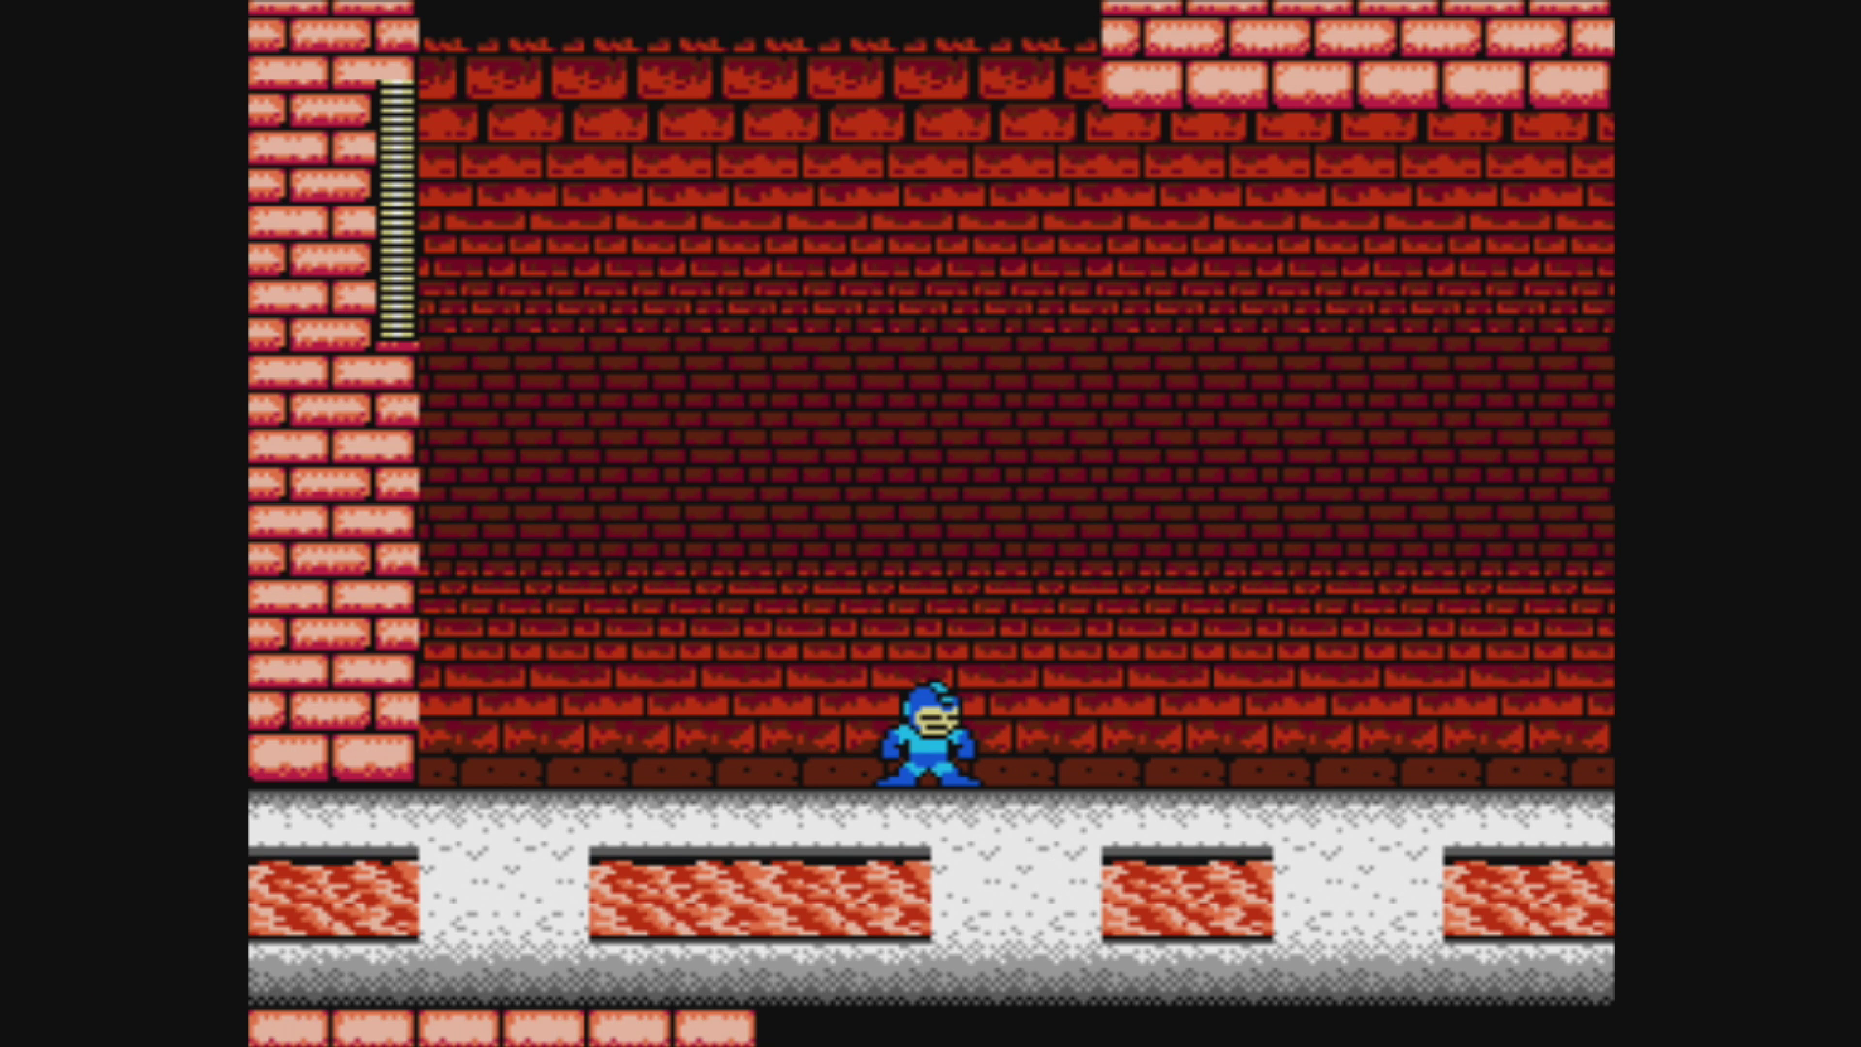
key("x")
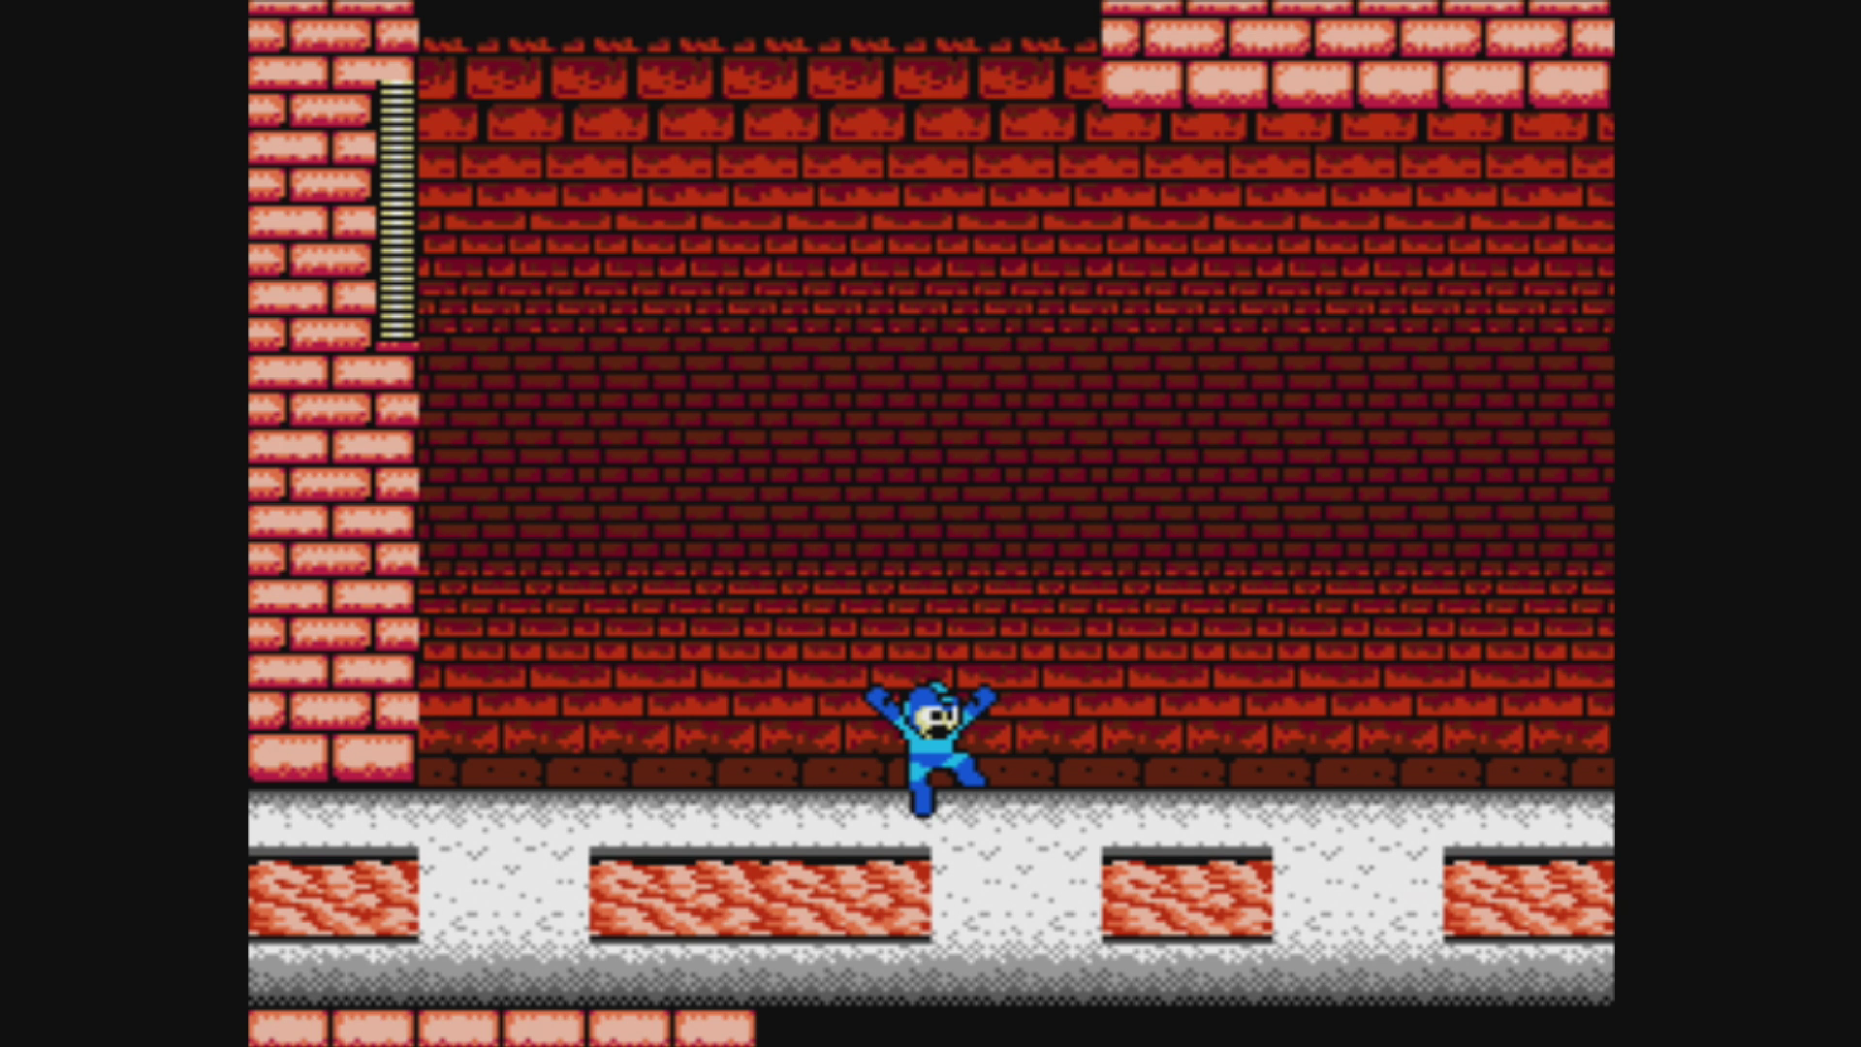
Step: Enable Run-Ahead to Reduce Latency in the latency settings for Mega Man 2
key("F1")
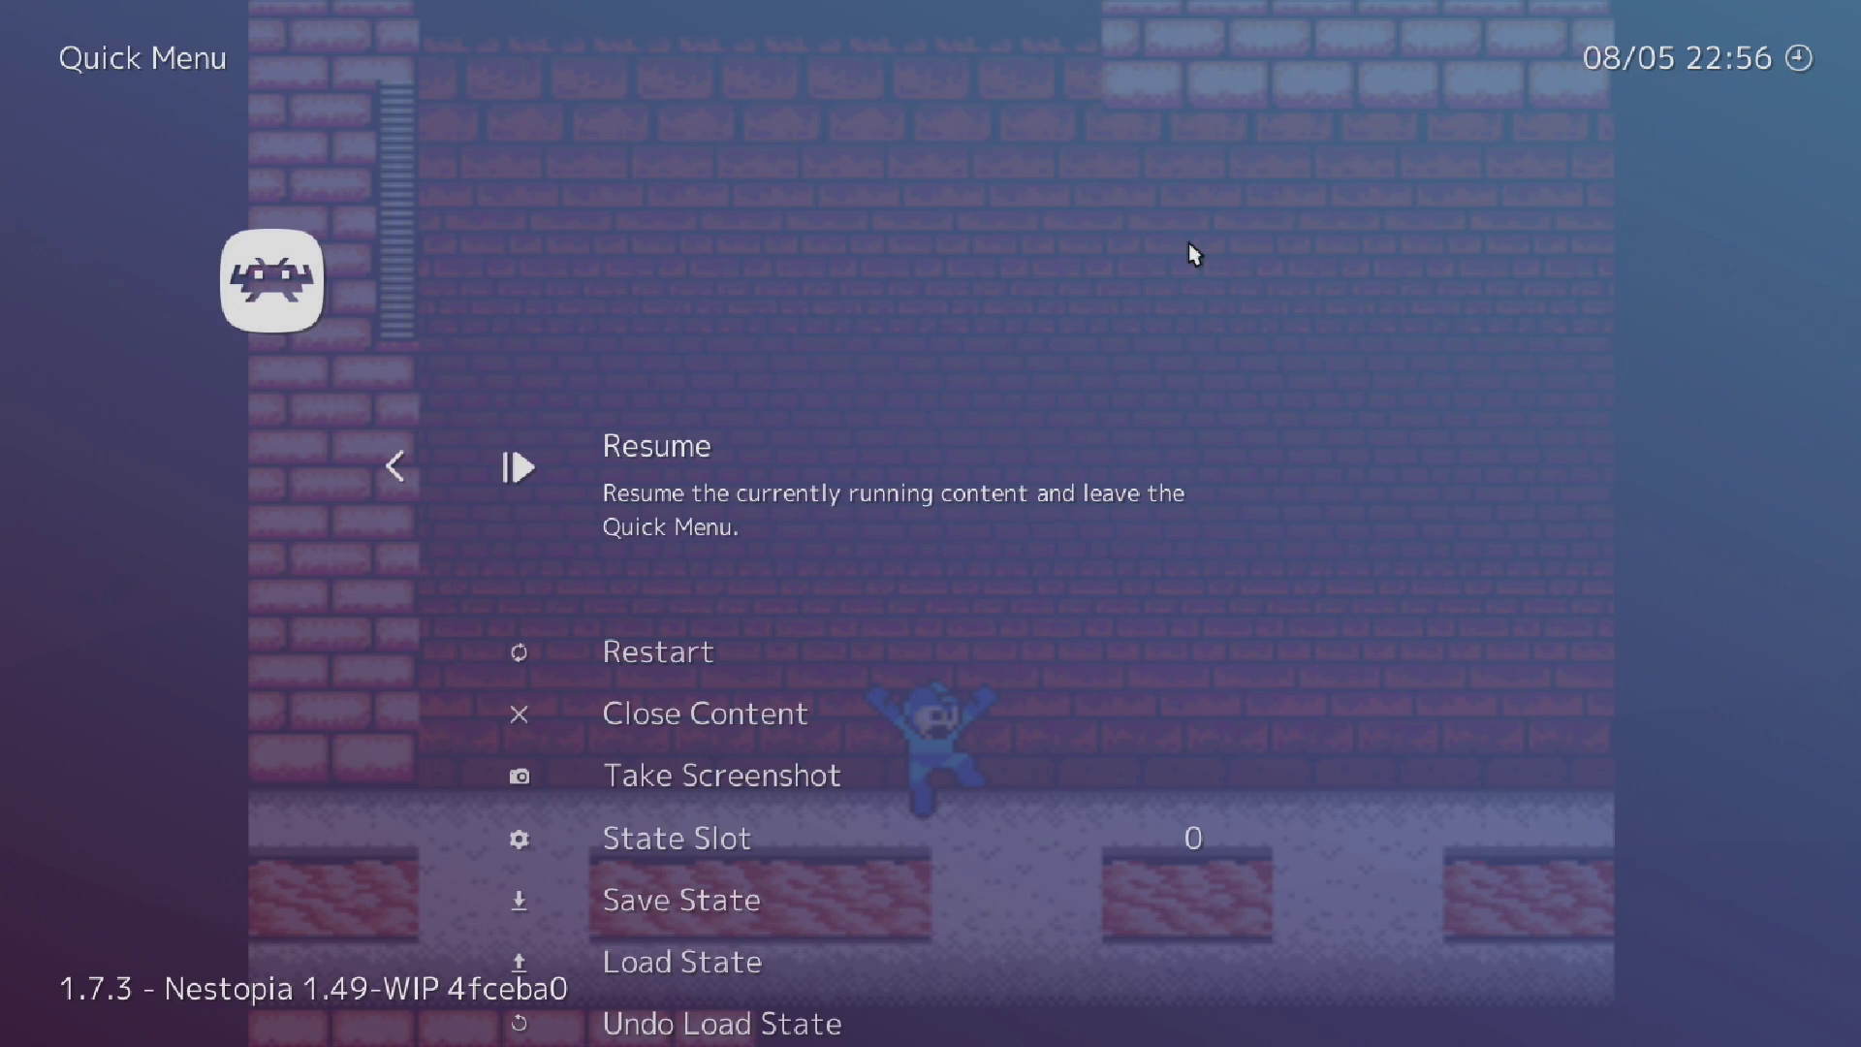
key("Down")
key("Down")
key("Down")
key("Down")
key("Down")
key("Down")
key("Down")
key("Down")
key("Down")
key("Down")
key("Down")
key("Down")
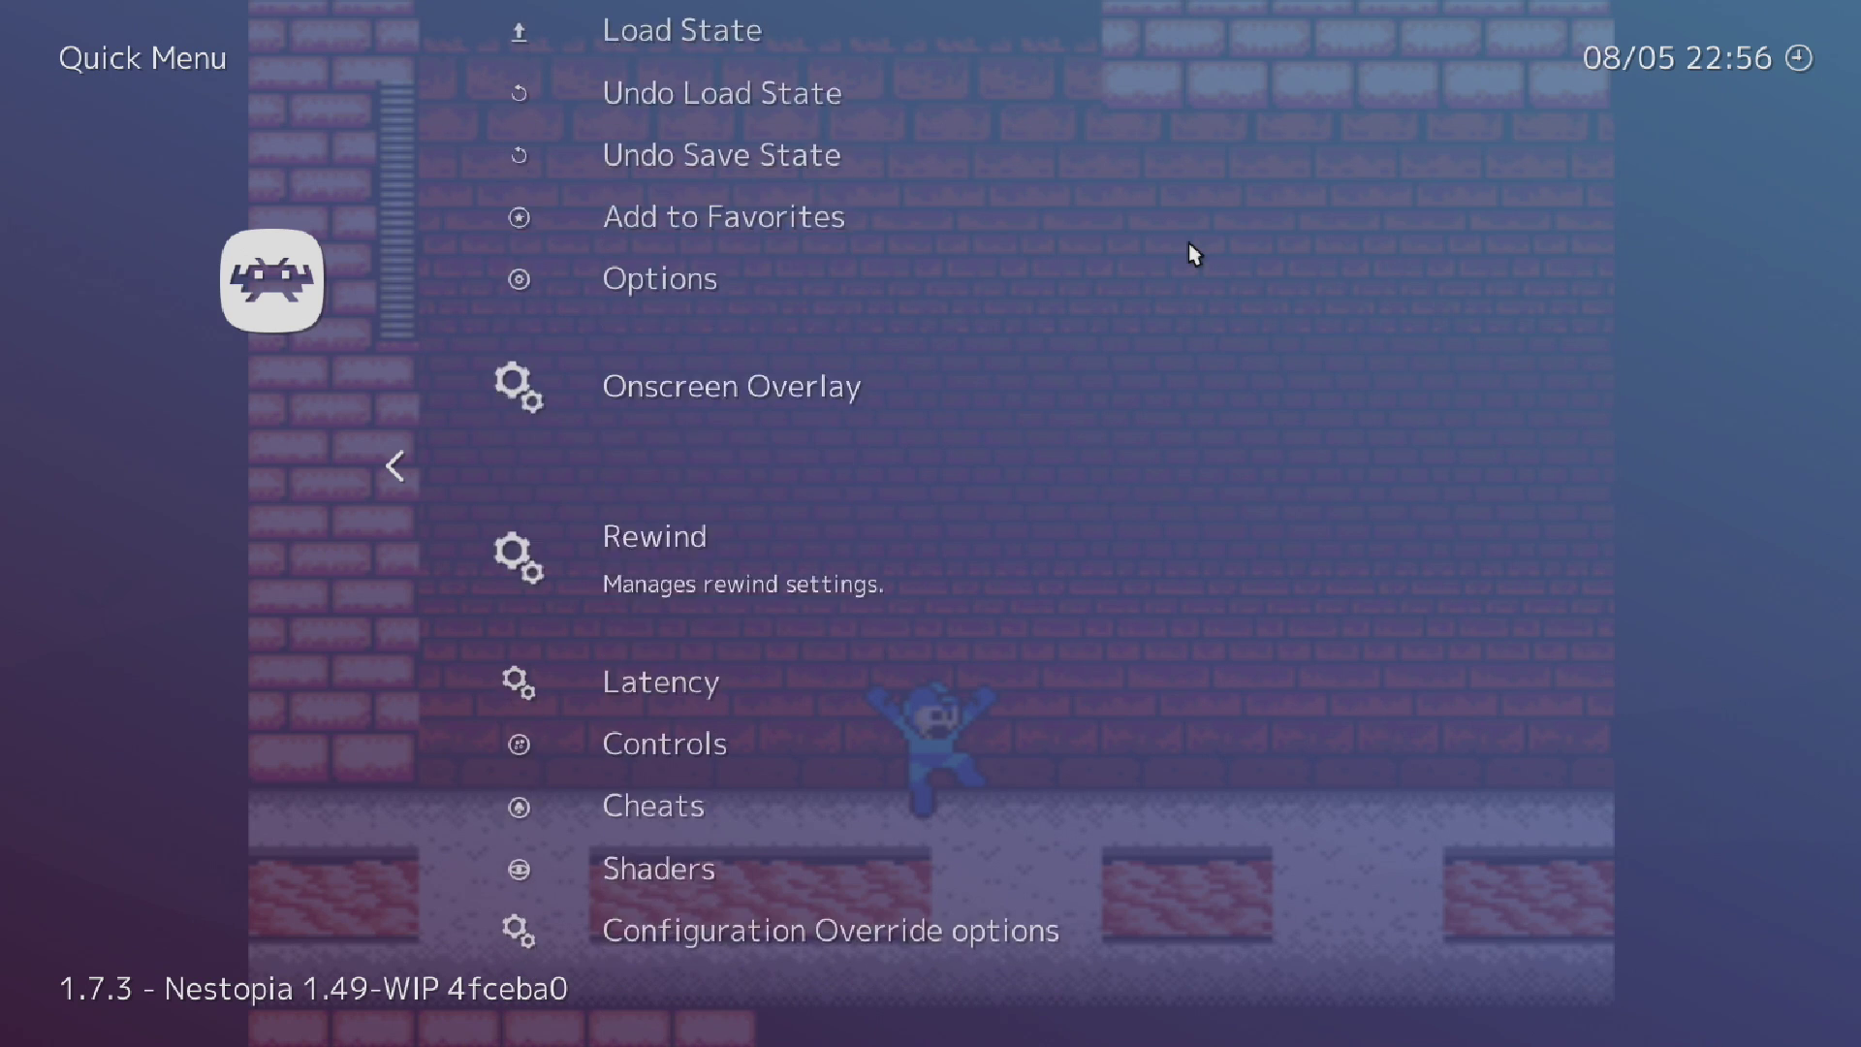
key("Down")
key("Return")
key("Down")
key("Down")
key("Down")
key("Down")
key("Down")
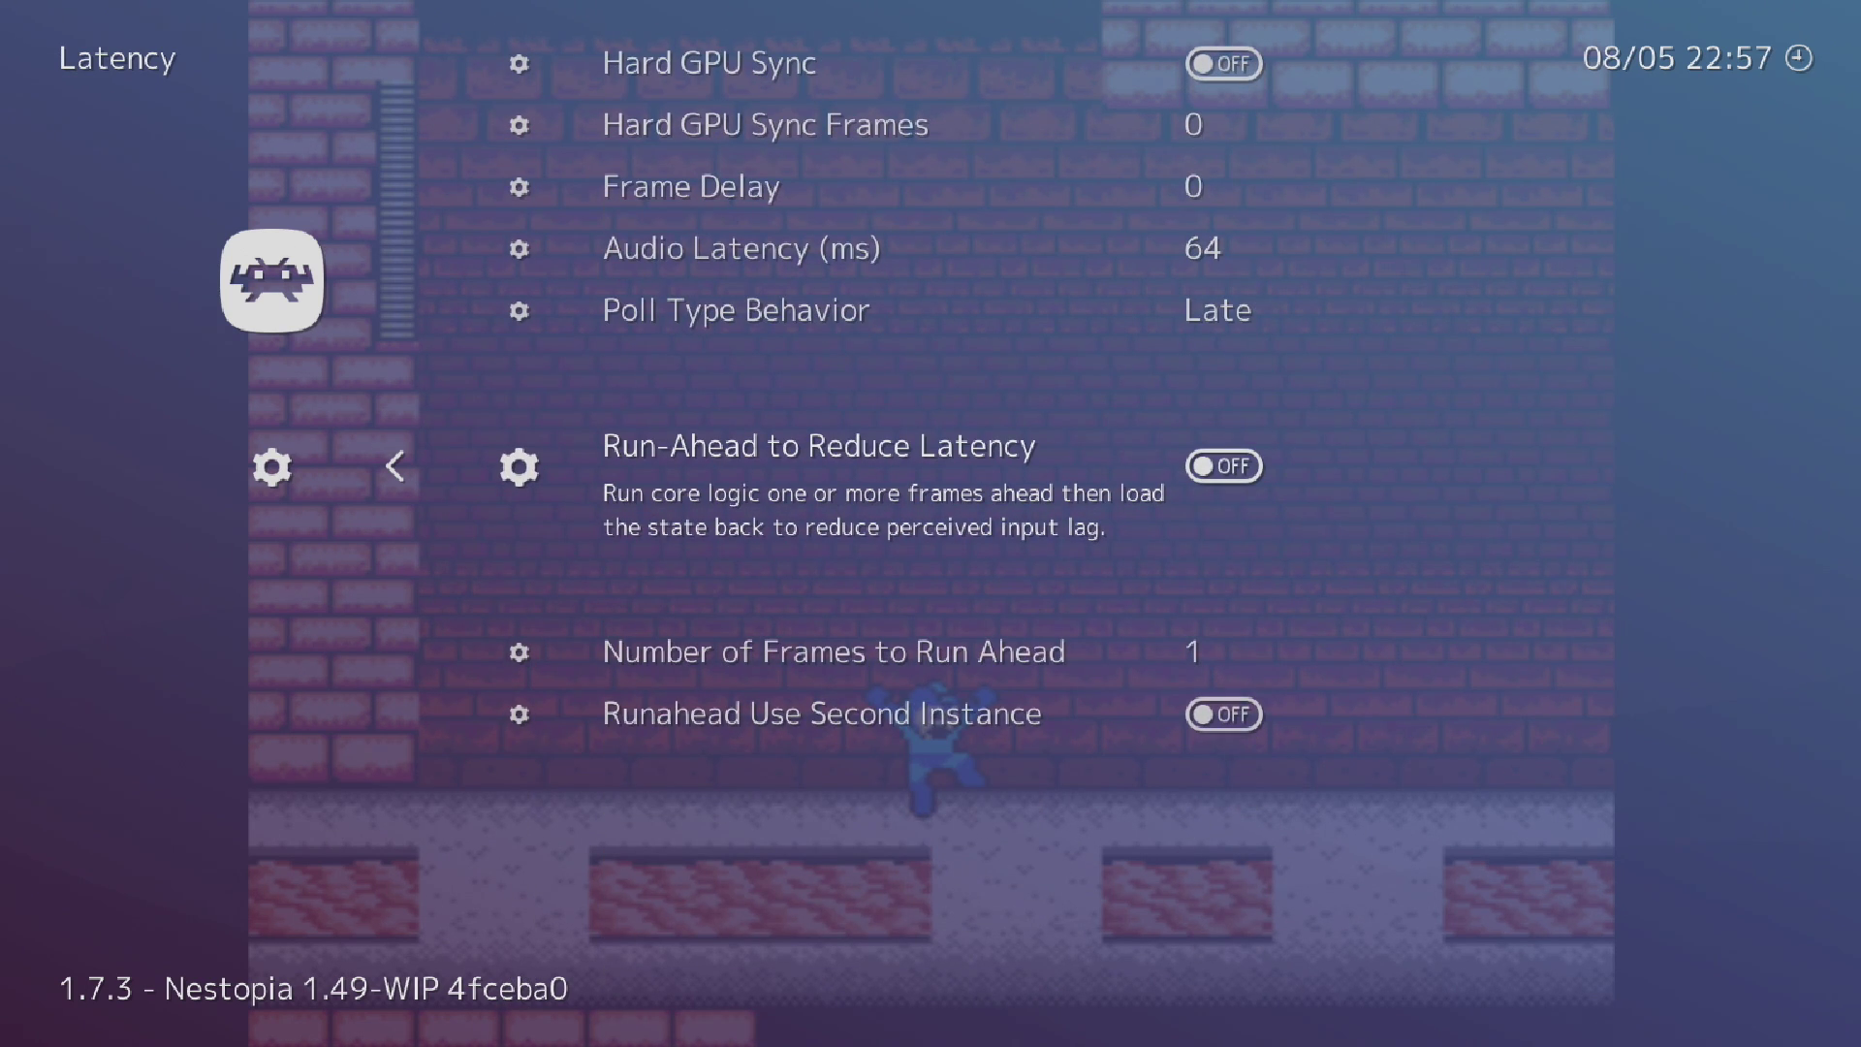
key("Return")
Step: Set the number of frames to run ahead to 2
key("Down")
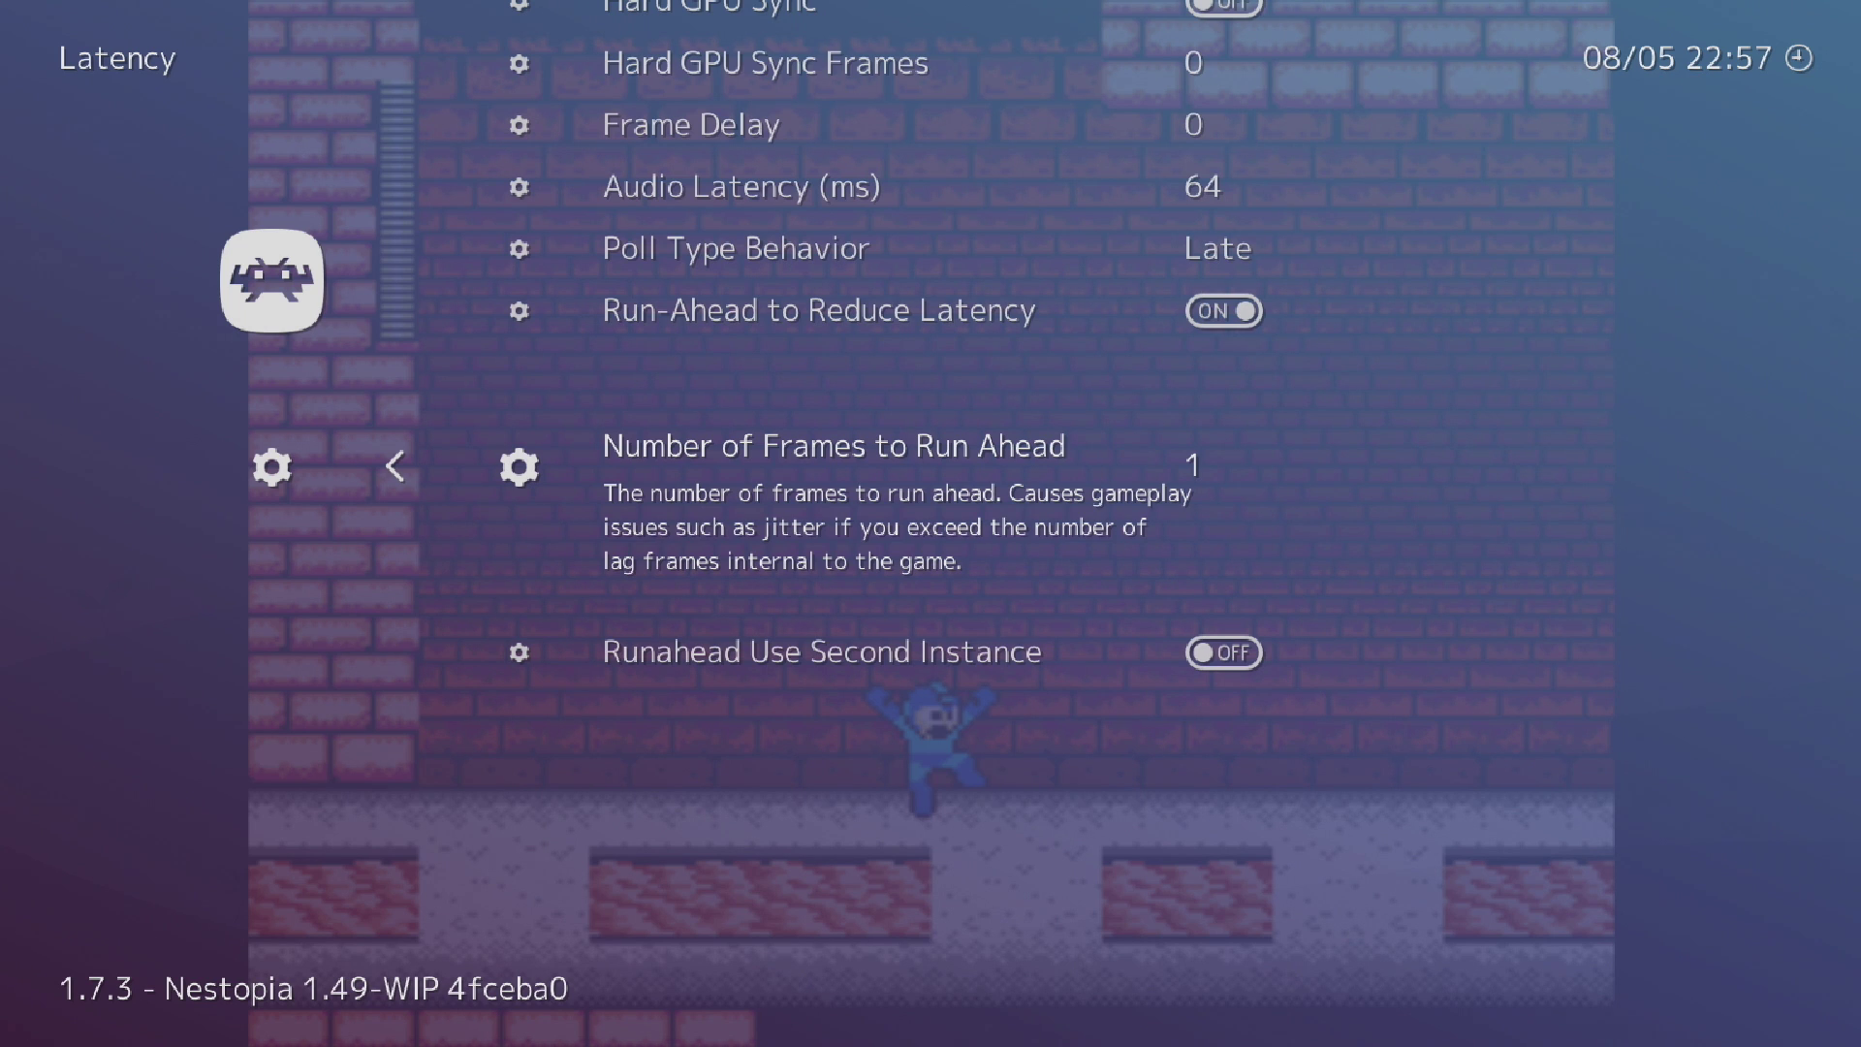
key("Right")
key("Down")
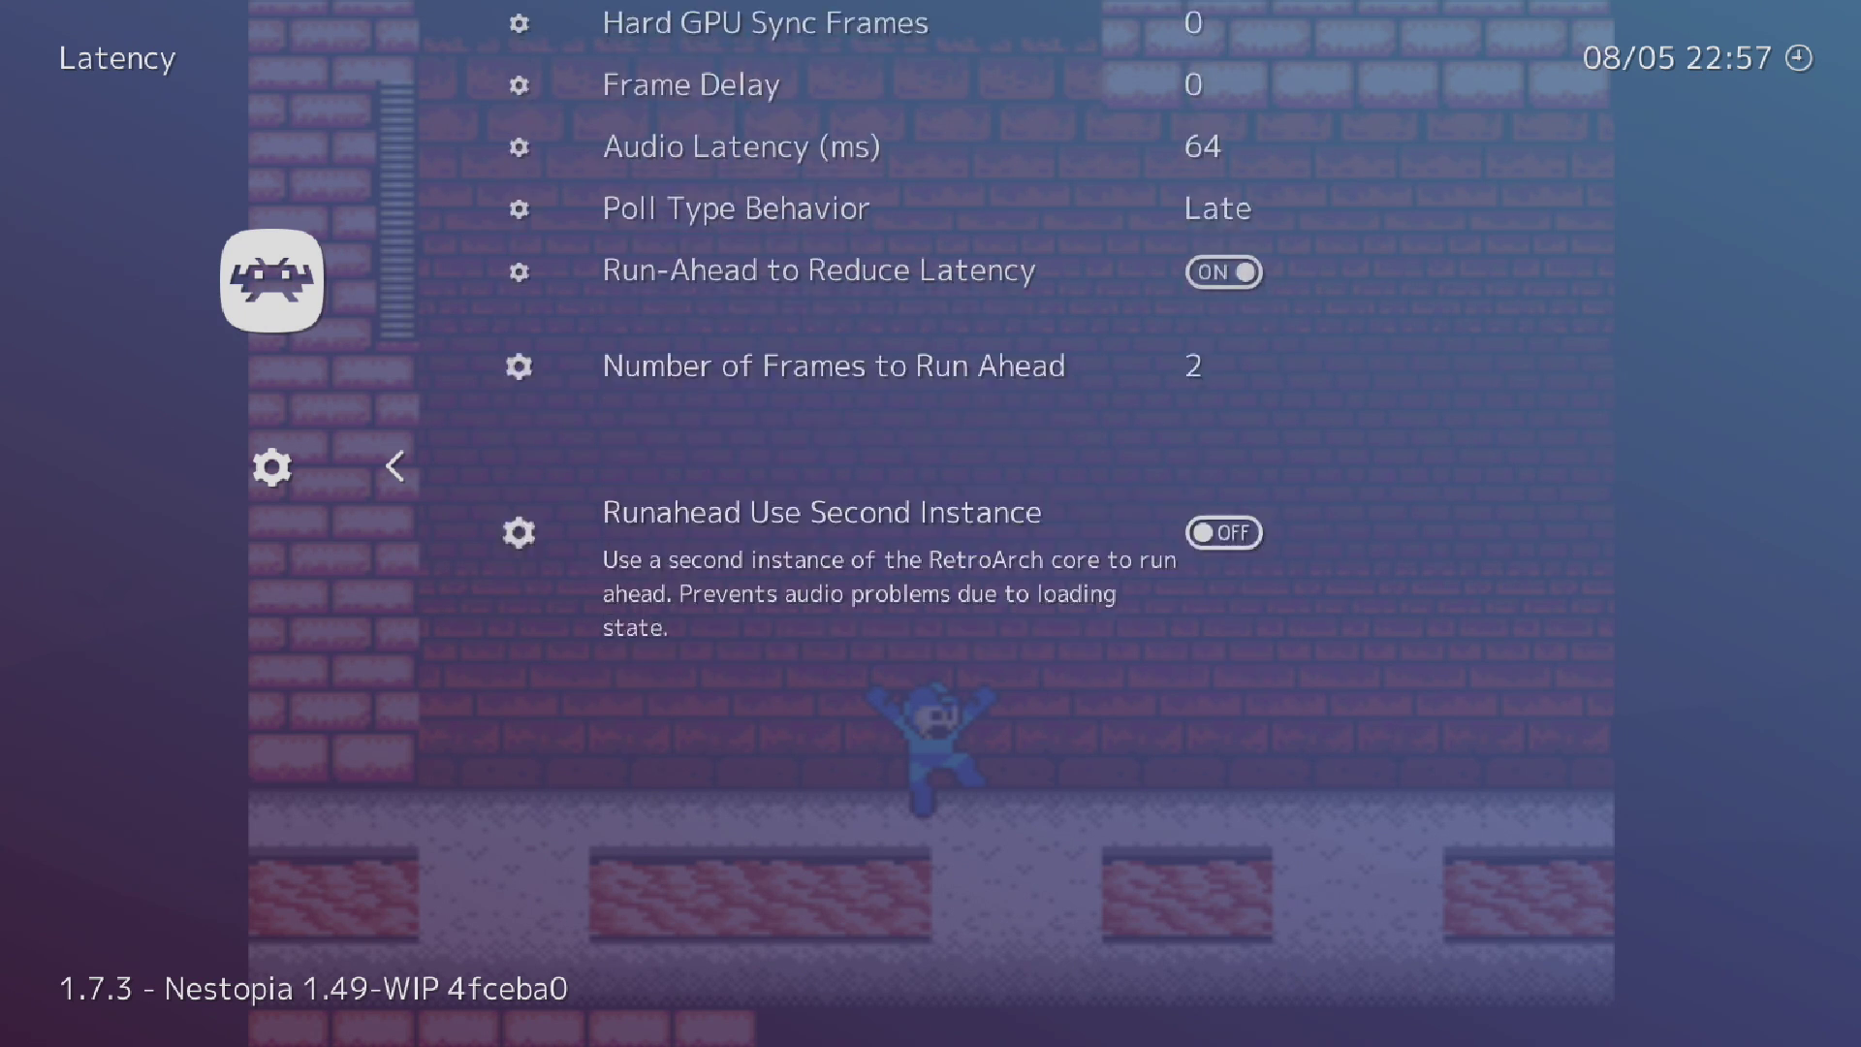
Step: Review the Mega Man 2 latency options from Runahead Use Second Instance up to Hard GPU Sync
key("Up")
key("Down")
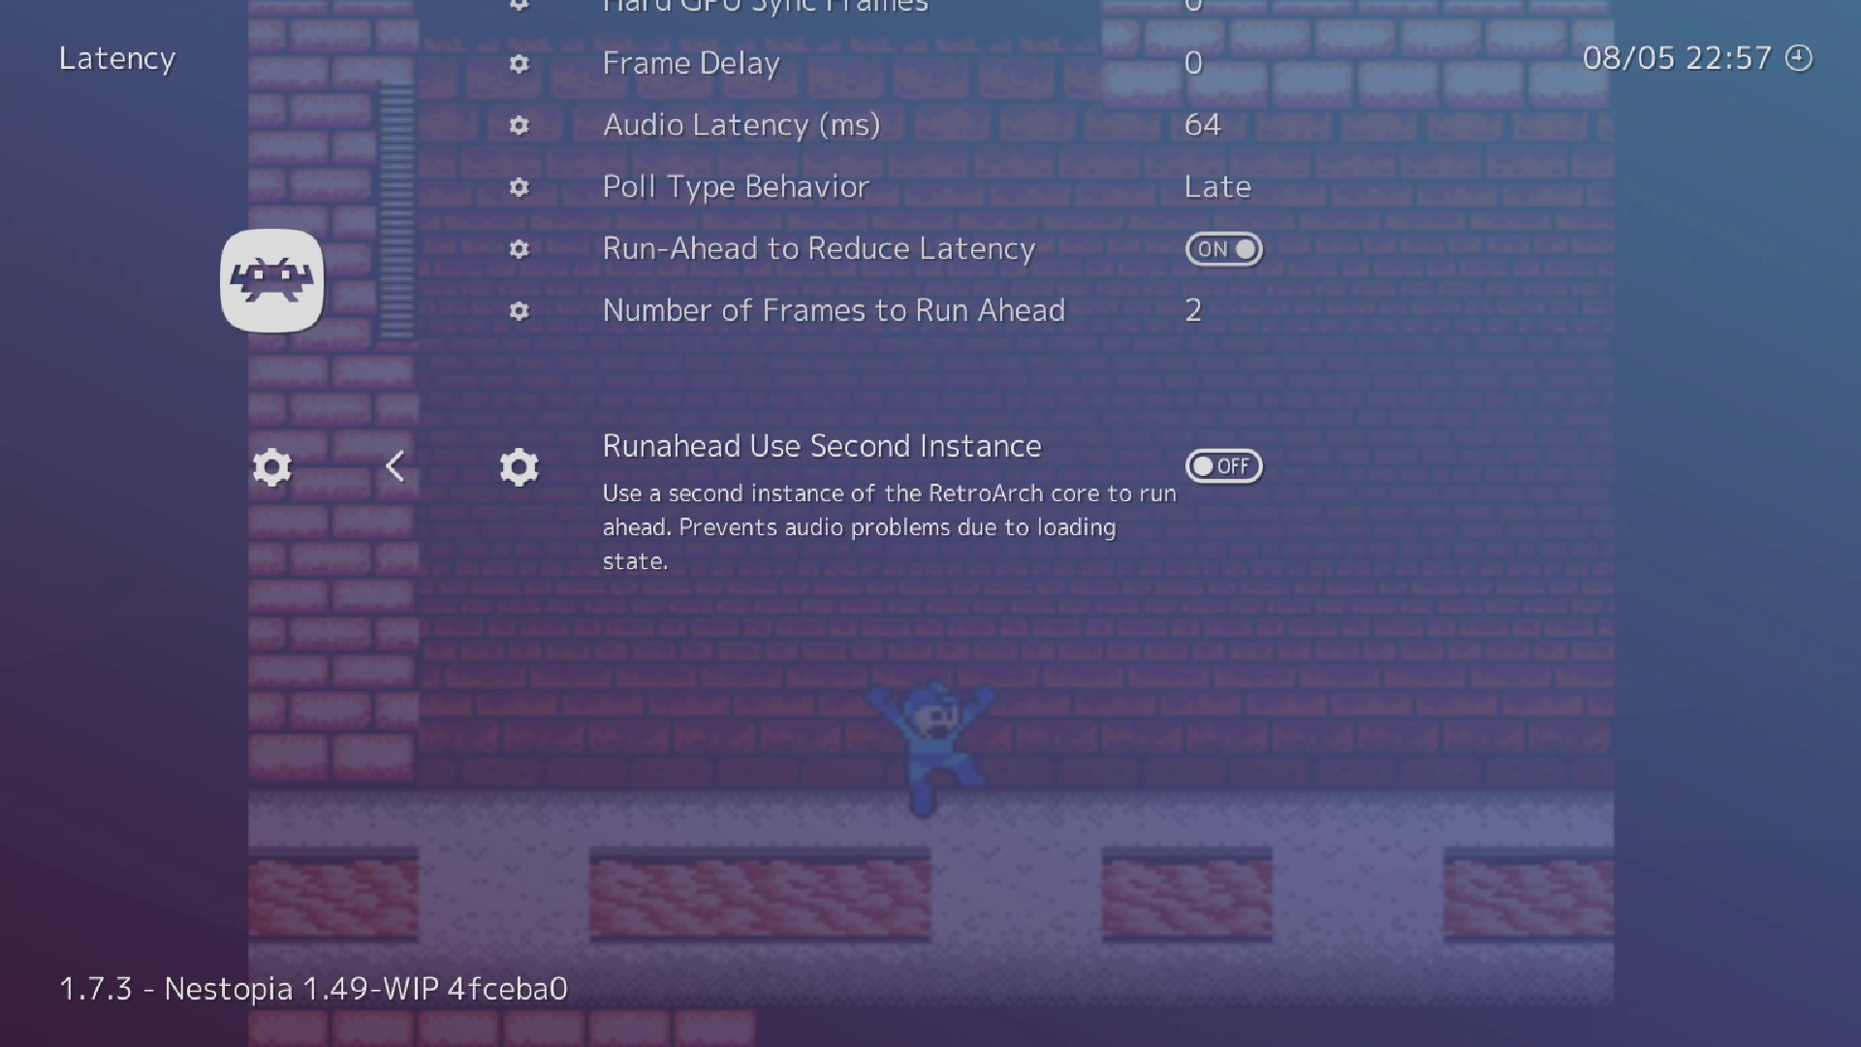
key("Up")
key("Up")
key("Up")
key("Up")
key("Up")
key("Up")
key("Up")
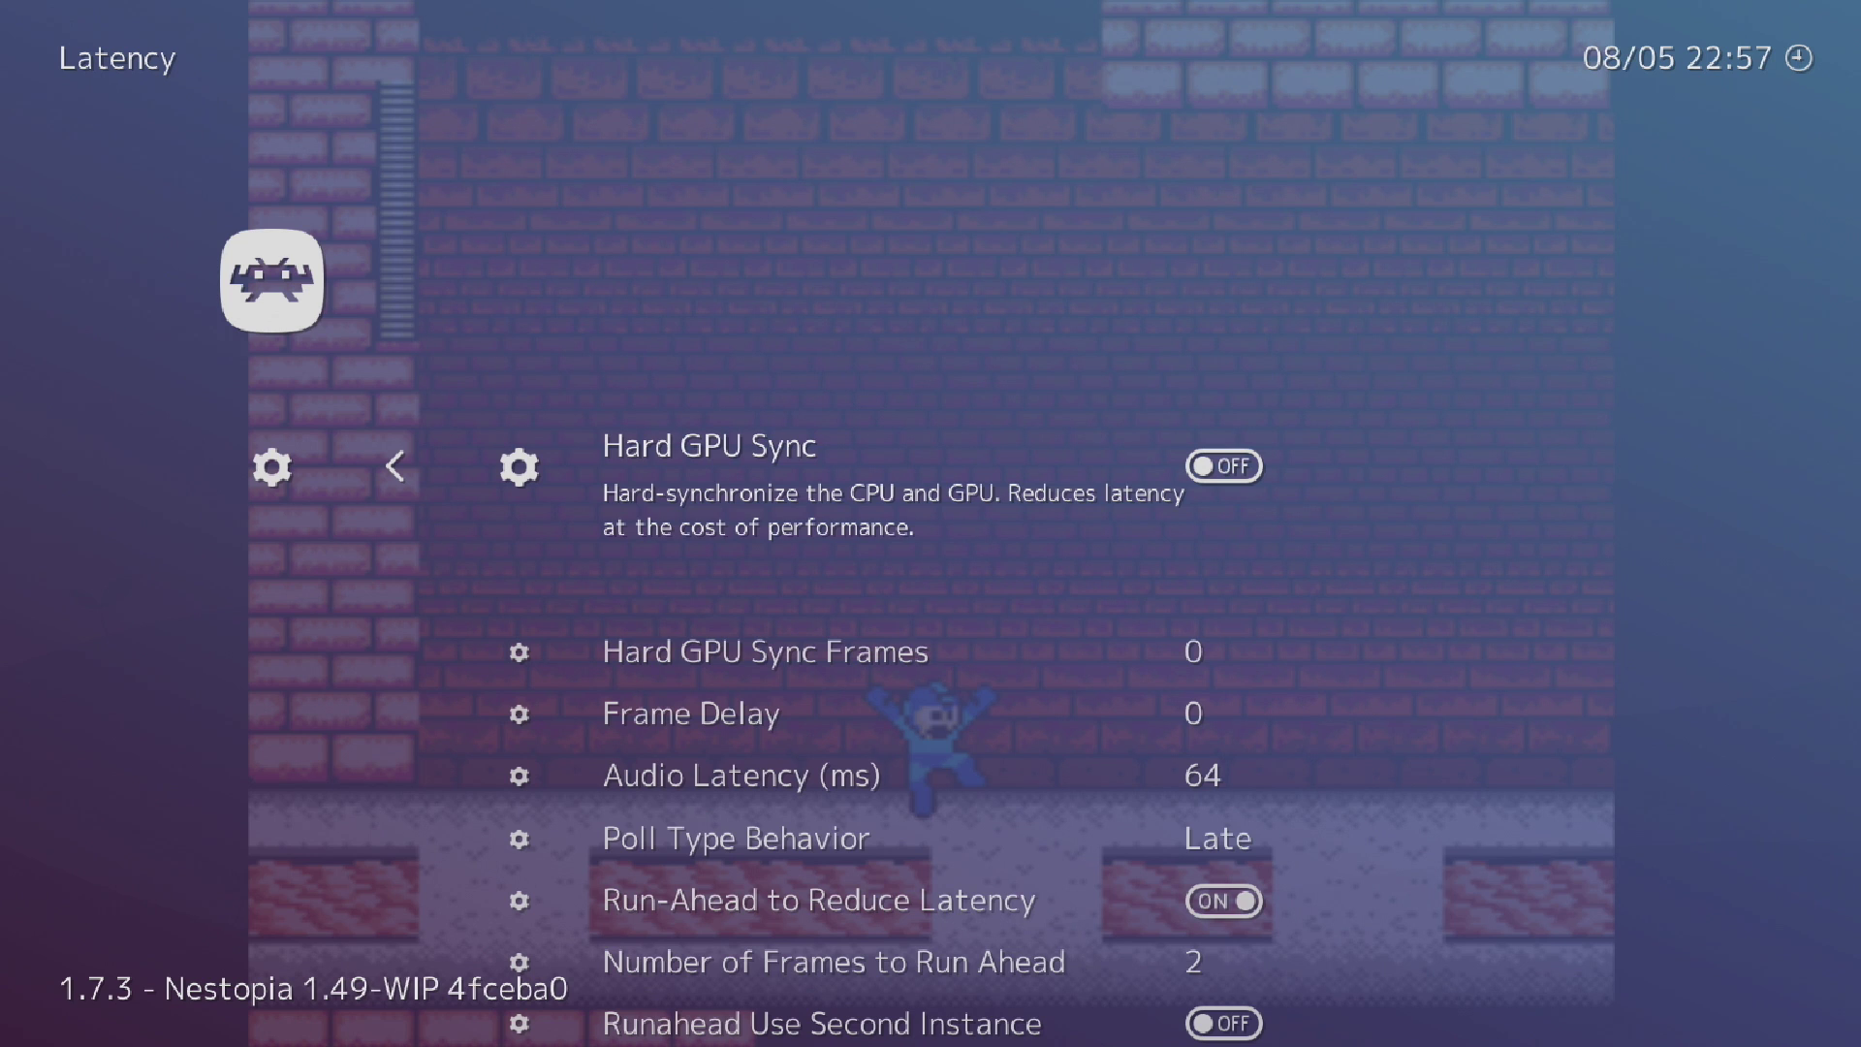
key("Down")
key("Down")
key("Down")
key("Down")
key("Down")
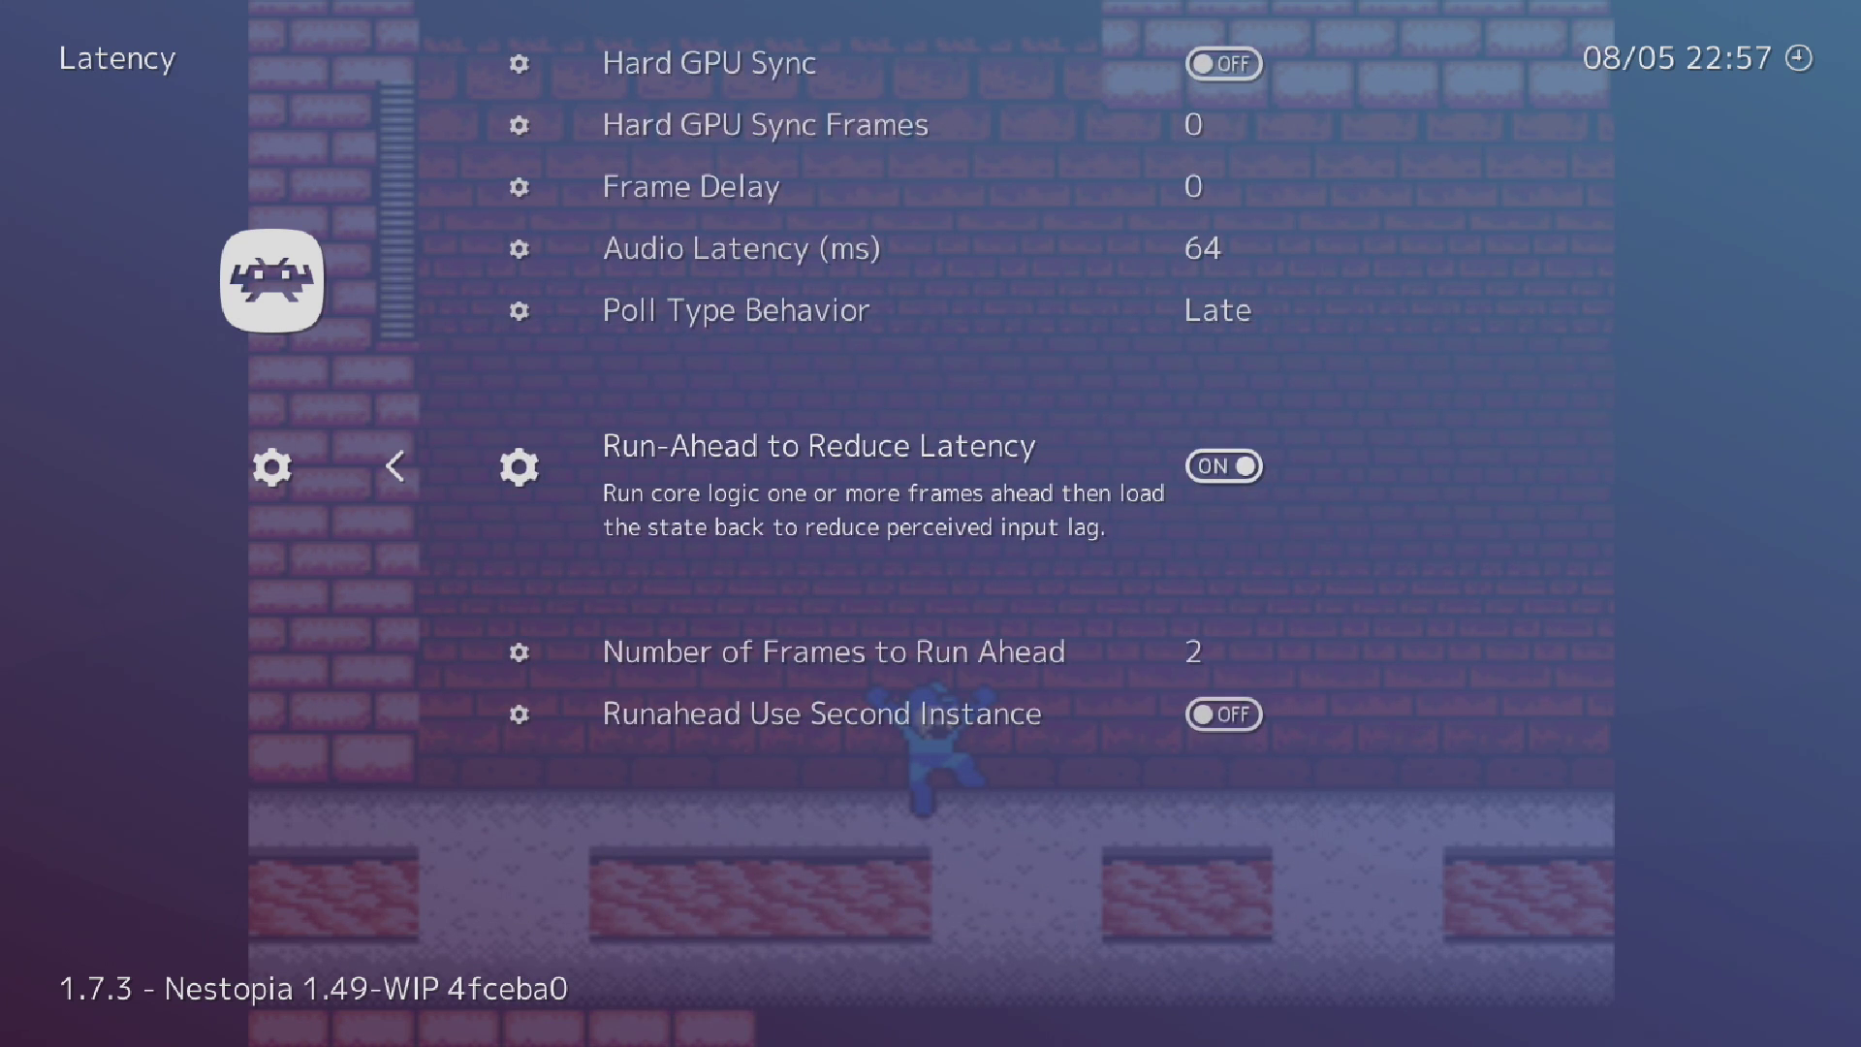
key("Down")
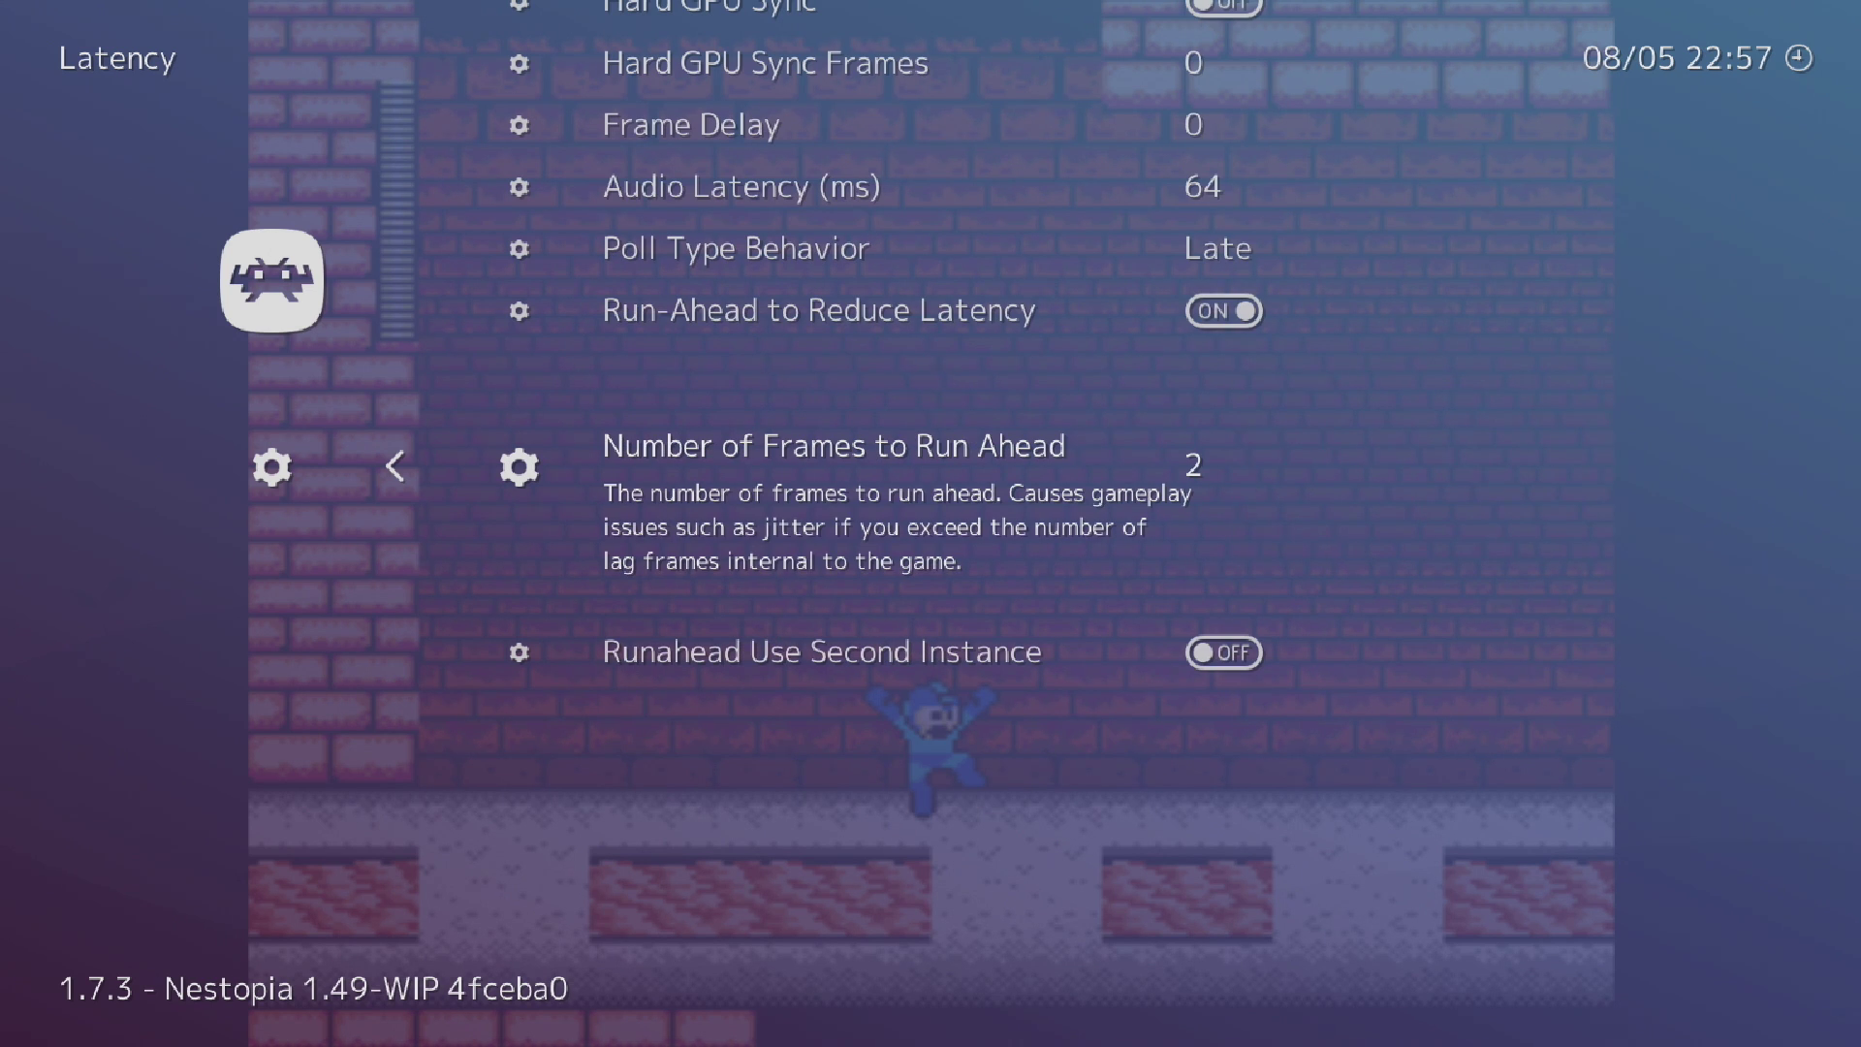
Step: Save the latency configuration as a game override for Mega Man 2
key("BackSpace")
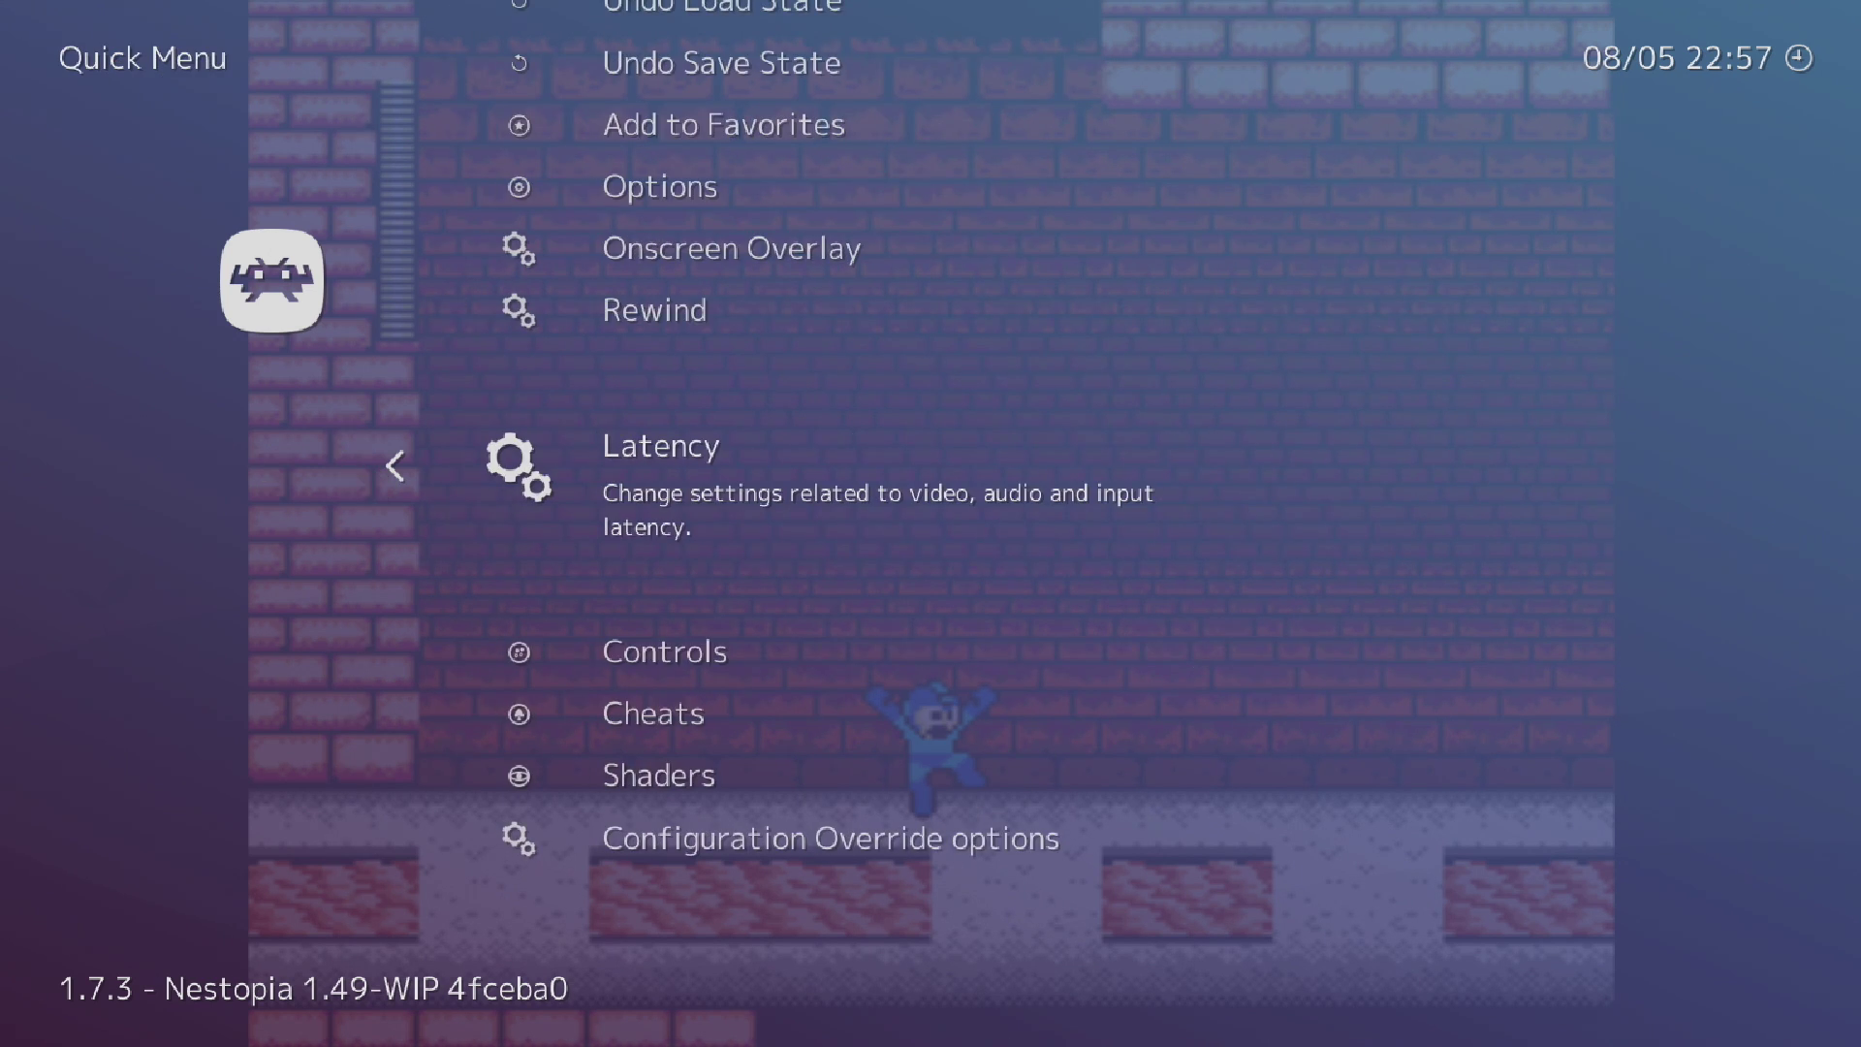
key("Down")
key("Down")
key("Down")
key("Down")
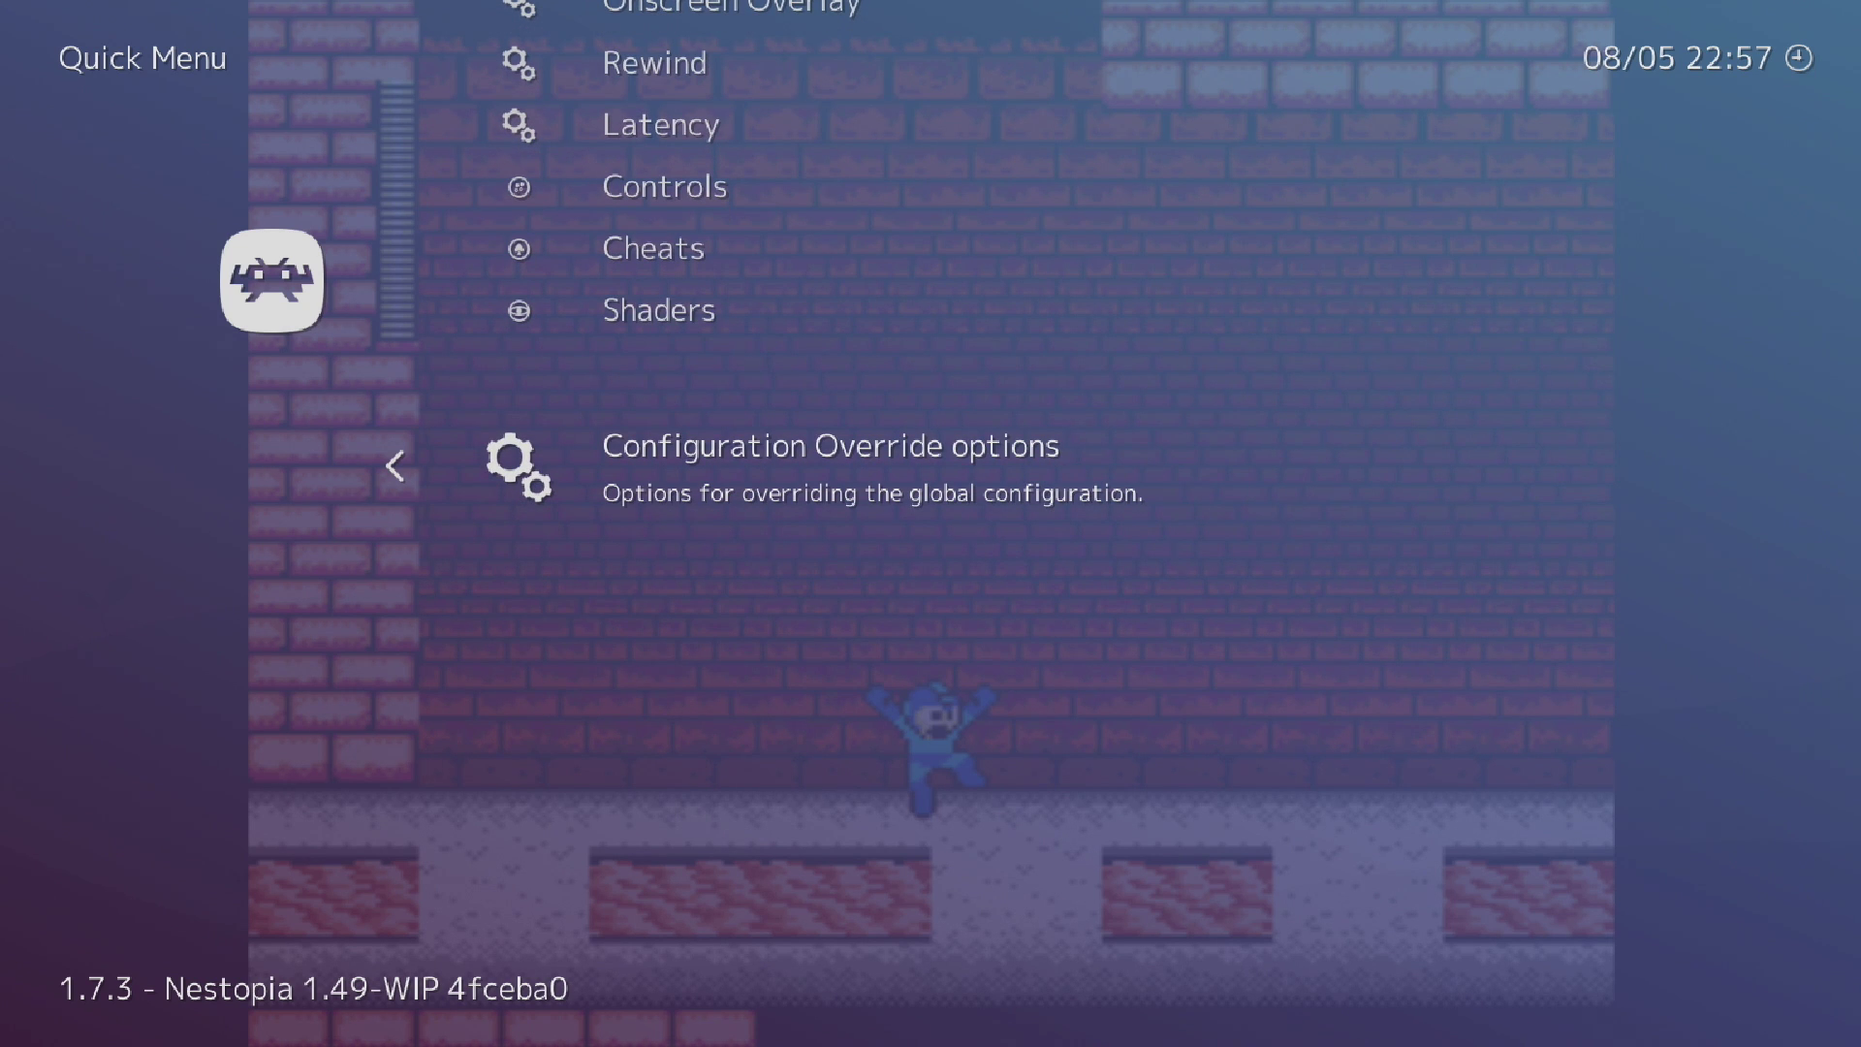
key("Return")
key("Down")
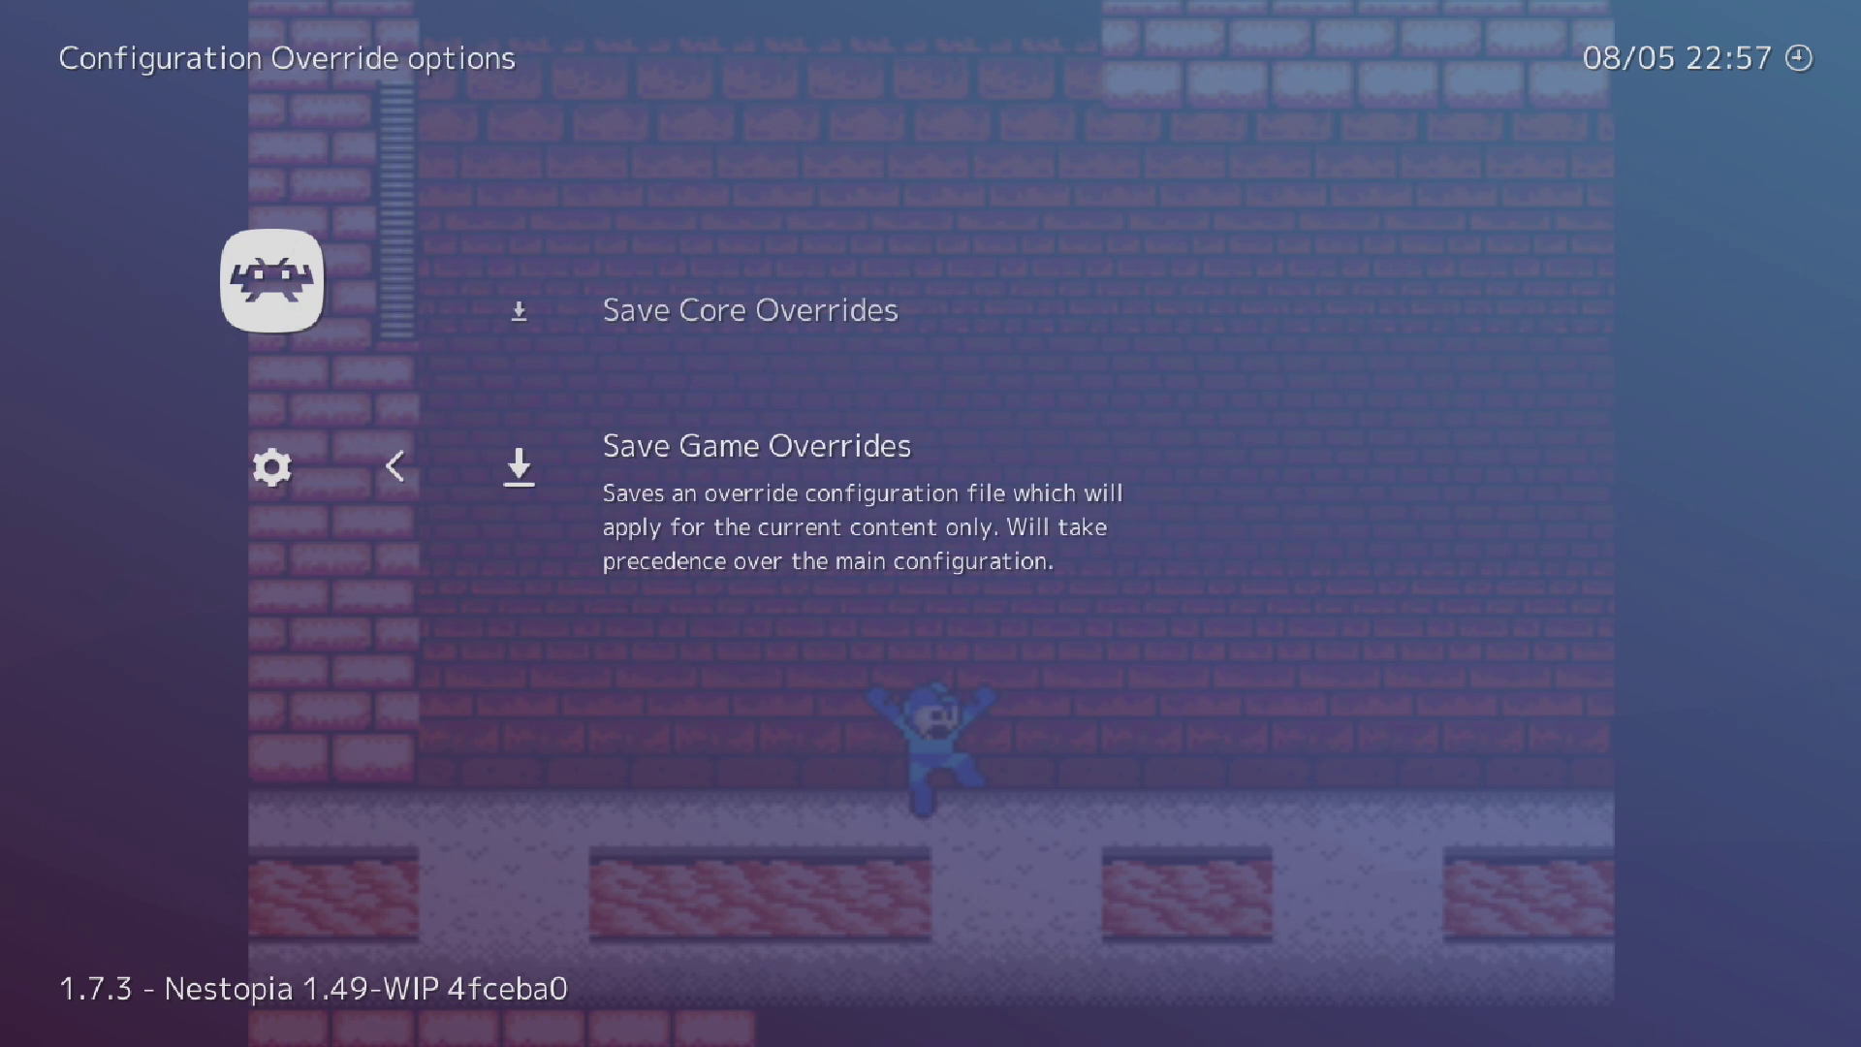
key("Return")
Step: Leave the override options and resume playing Mega Man 2
key("BackSpace")
key("Up")
key("Up")
key("Up")
key("Up")
key("Up")
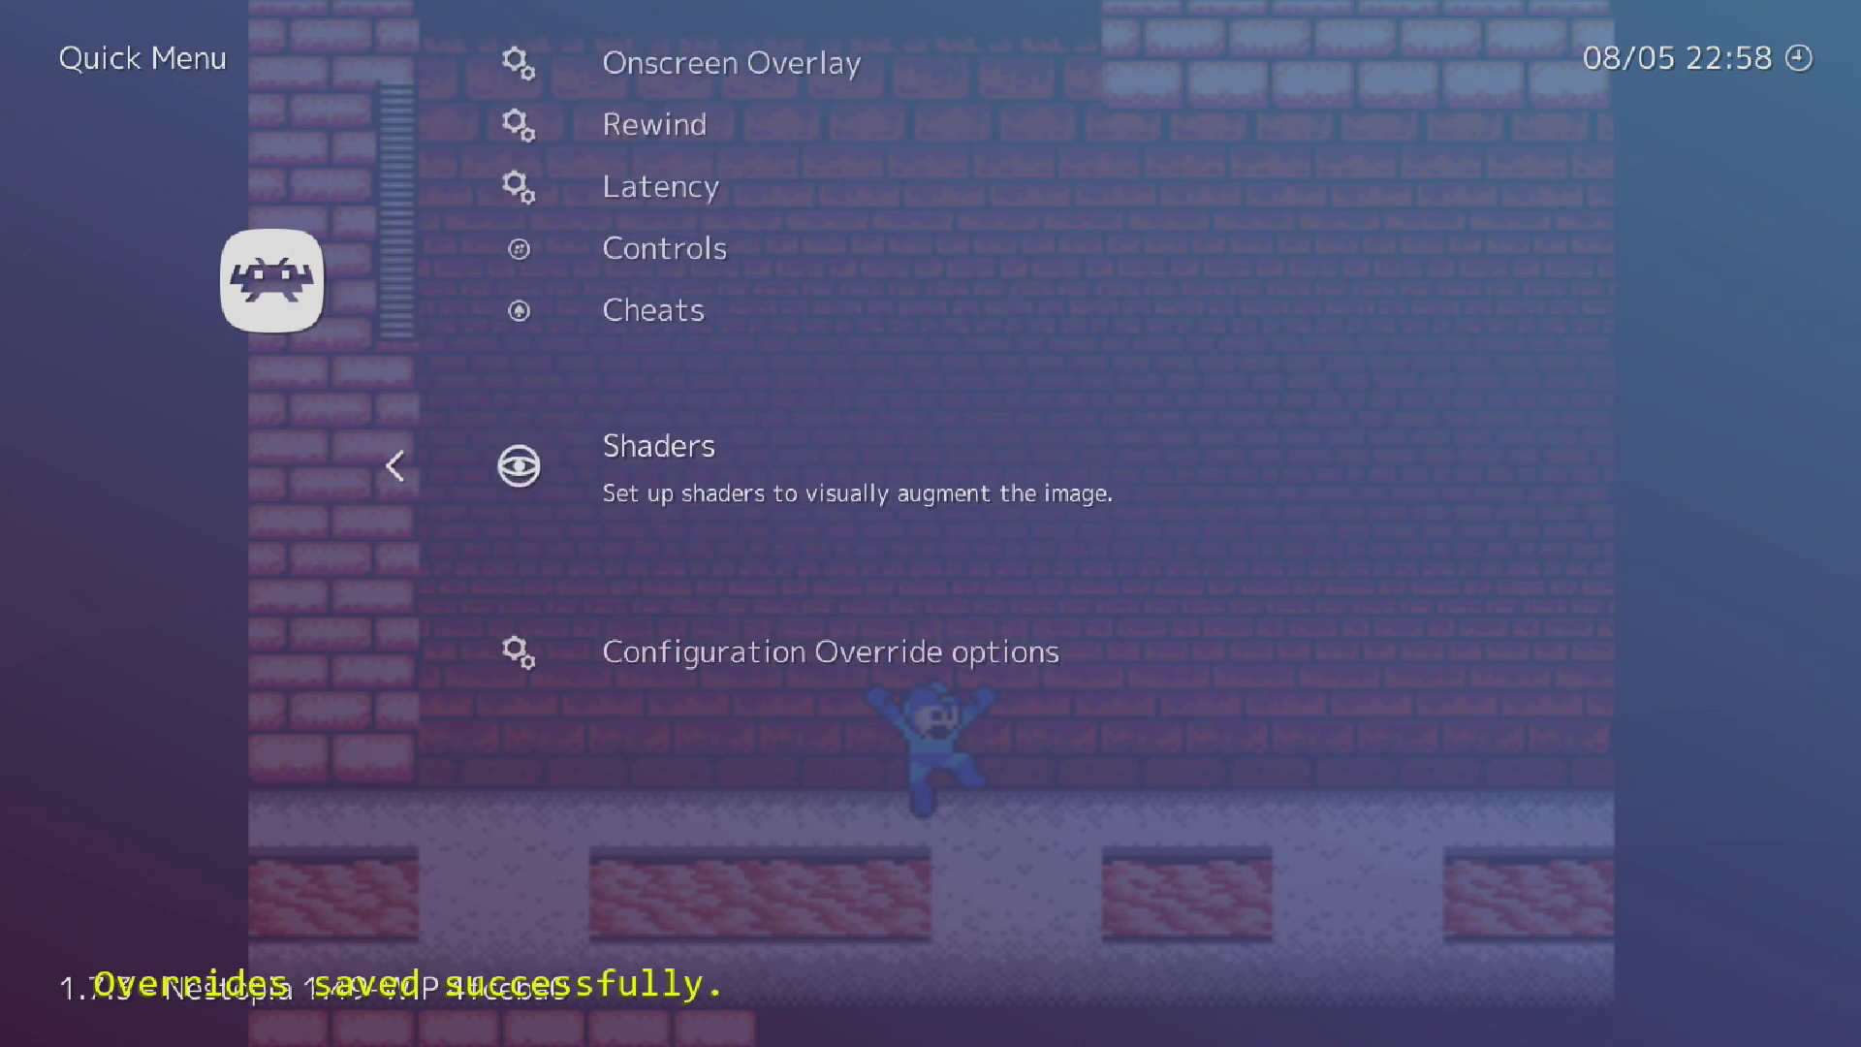
key("Up")
key("Up")
key("Up")
key("Up")
key("Up")
key("Up")
key("Up")
key("Up")
key("Up")
key("Up")
key("Up")
key("Up")
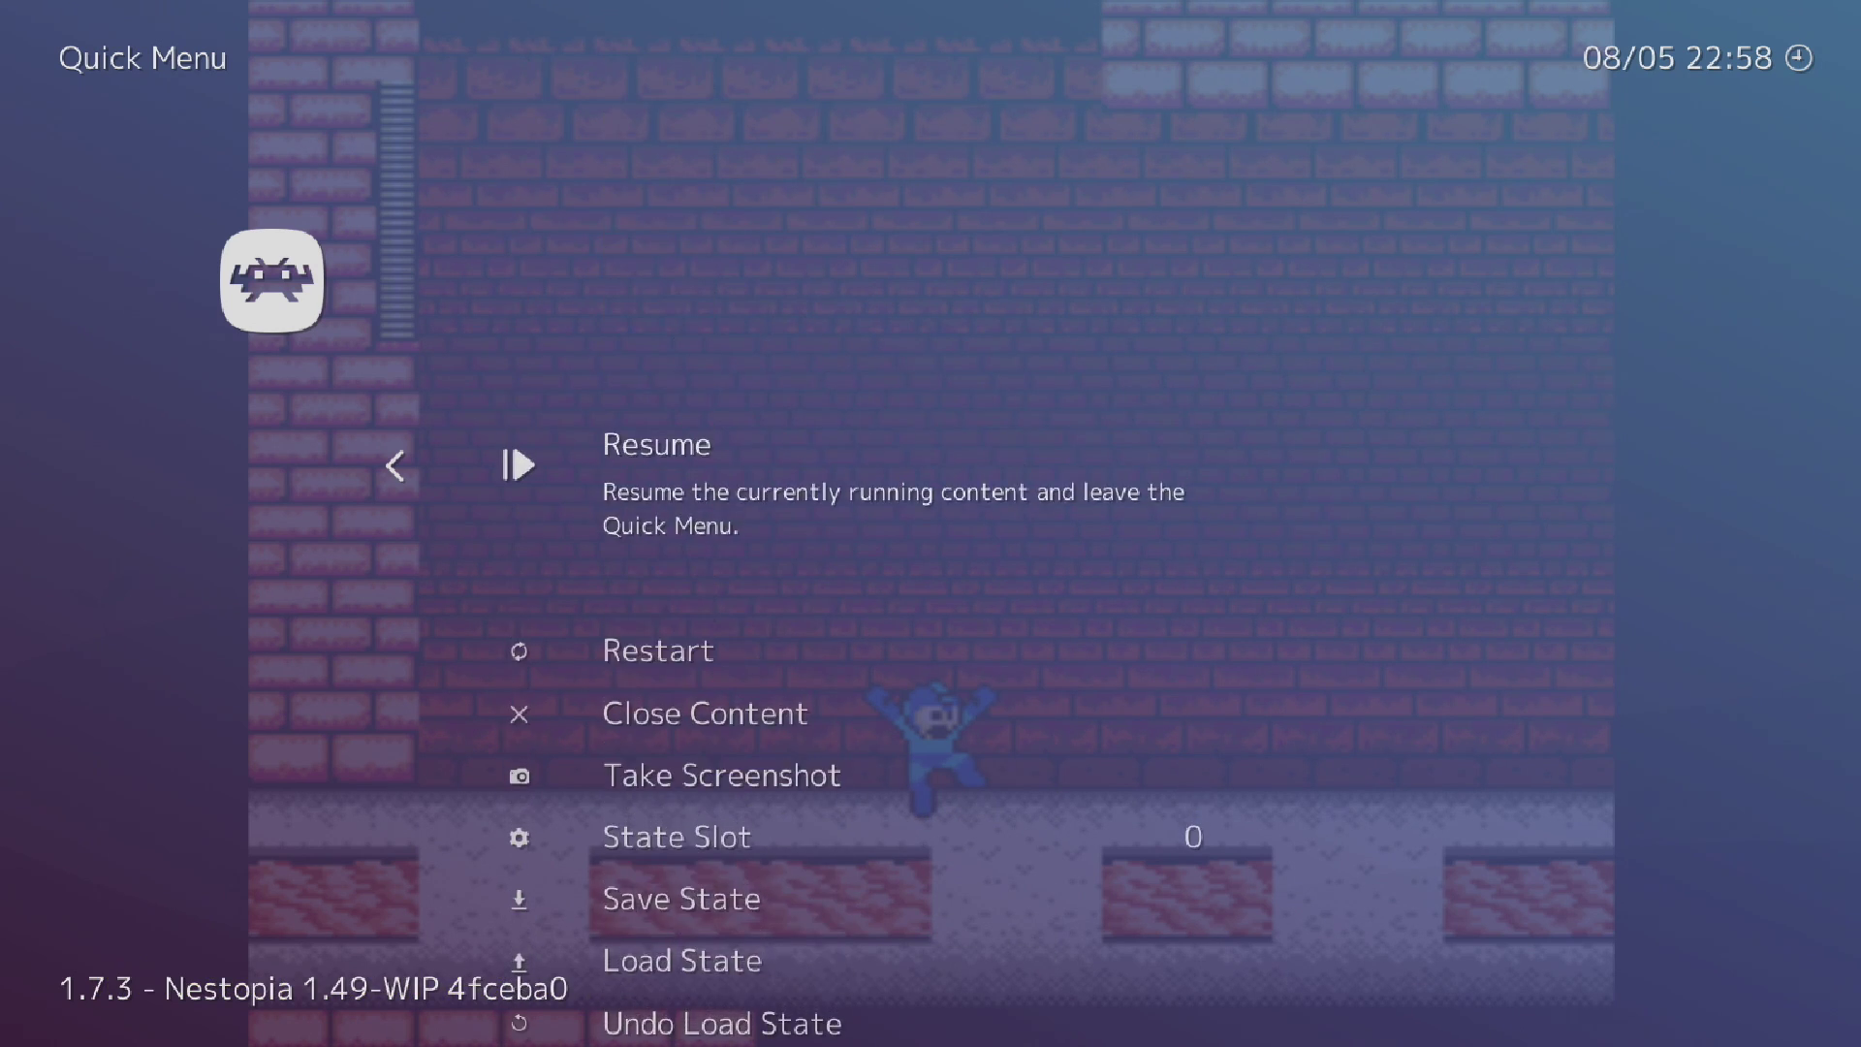
key("Return")
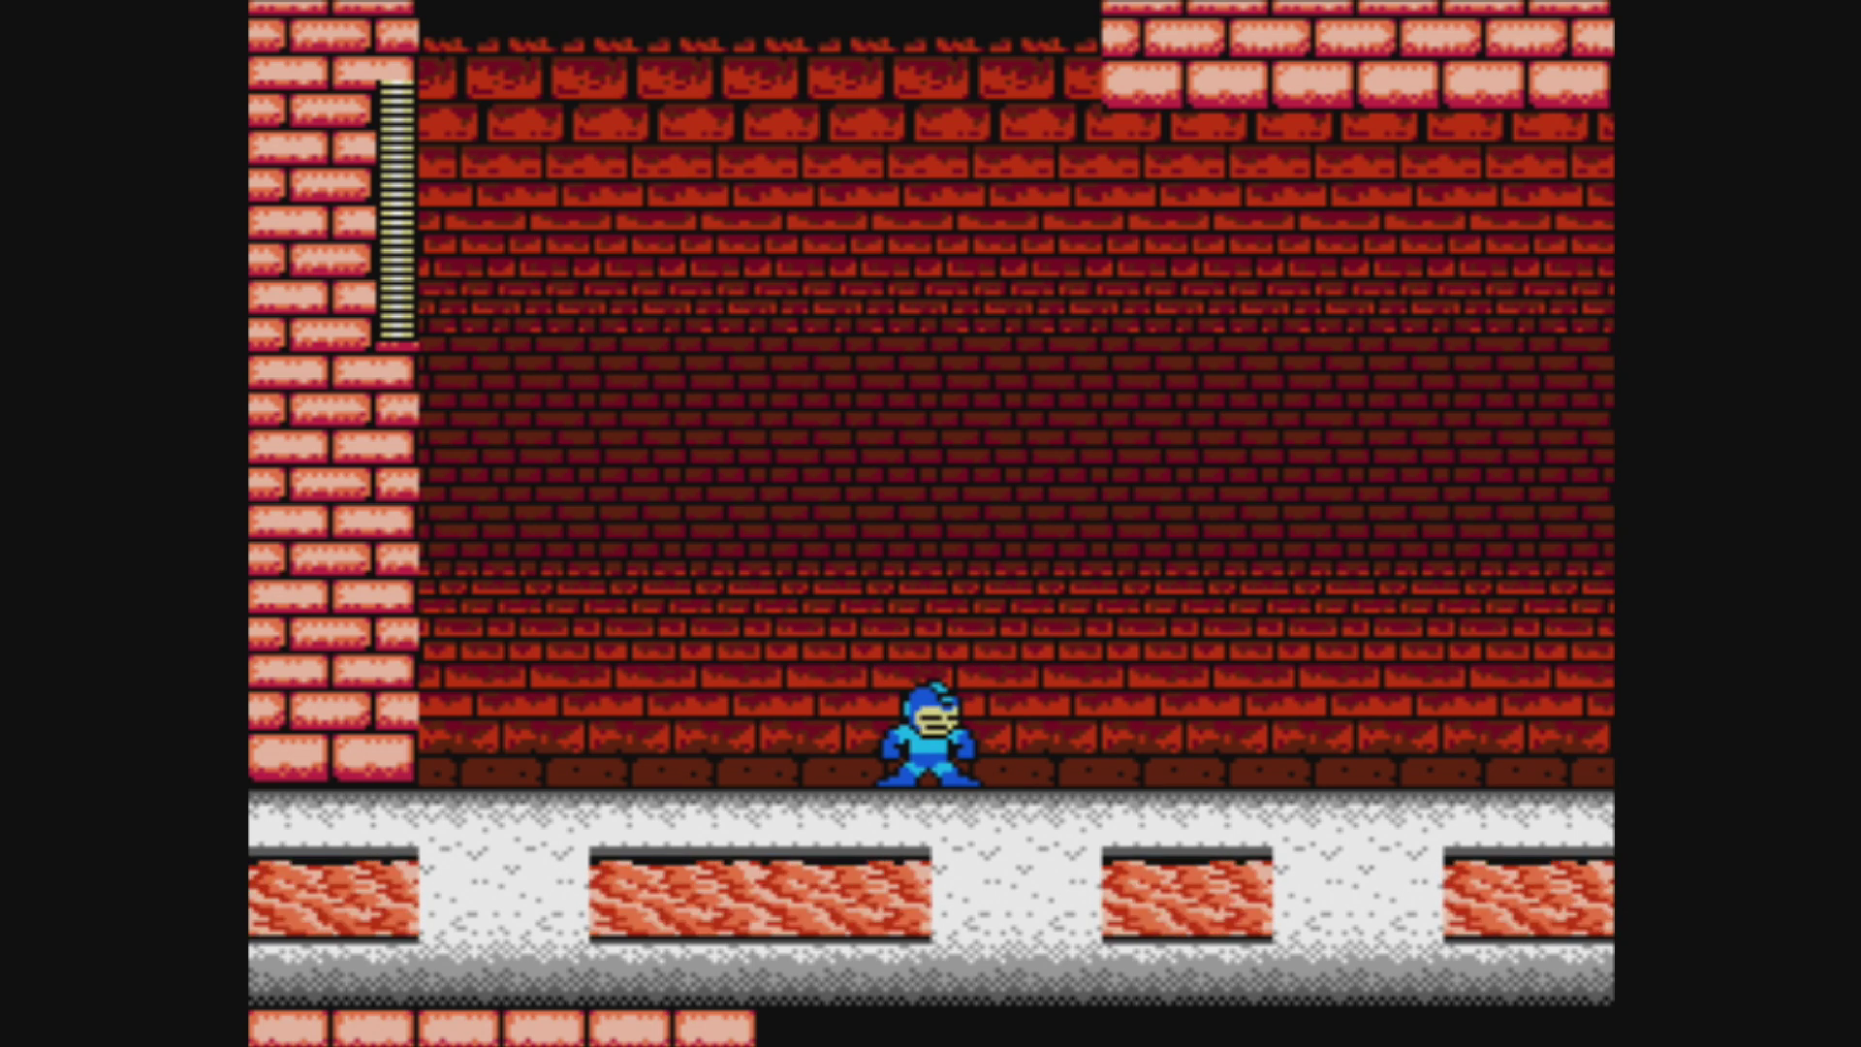
Step: Pause and unpause Mega Man 2, and make Mega Man jump to test the response with run-ahead on
key("p")
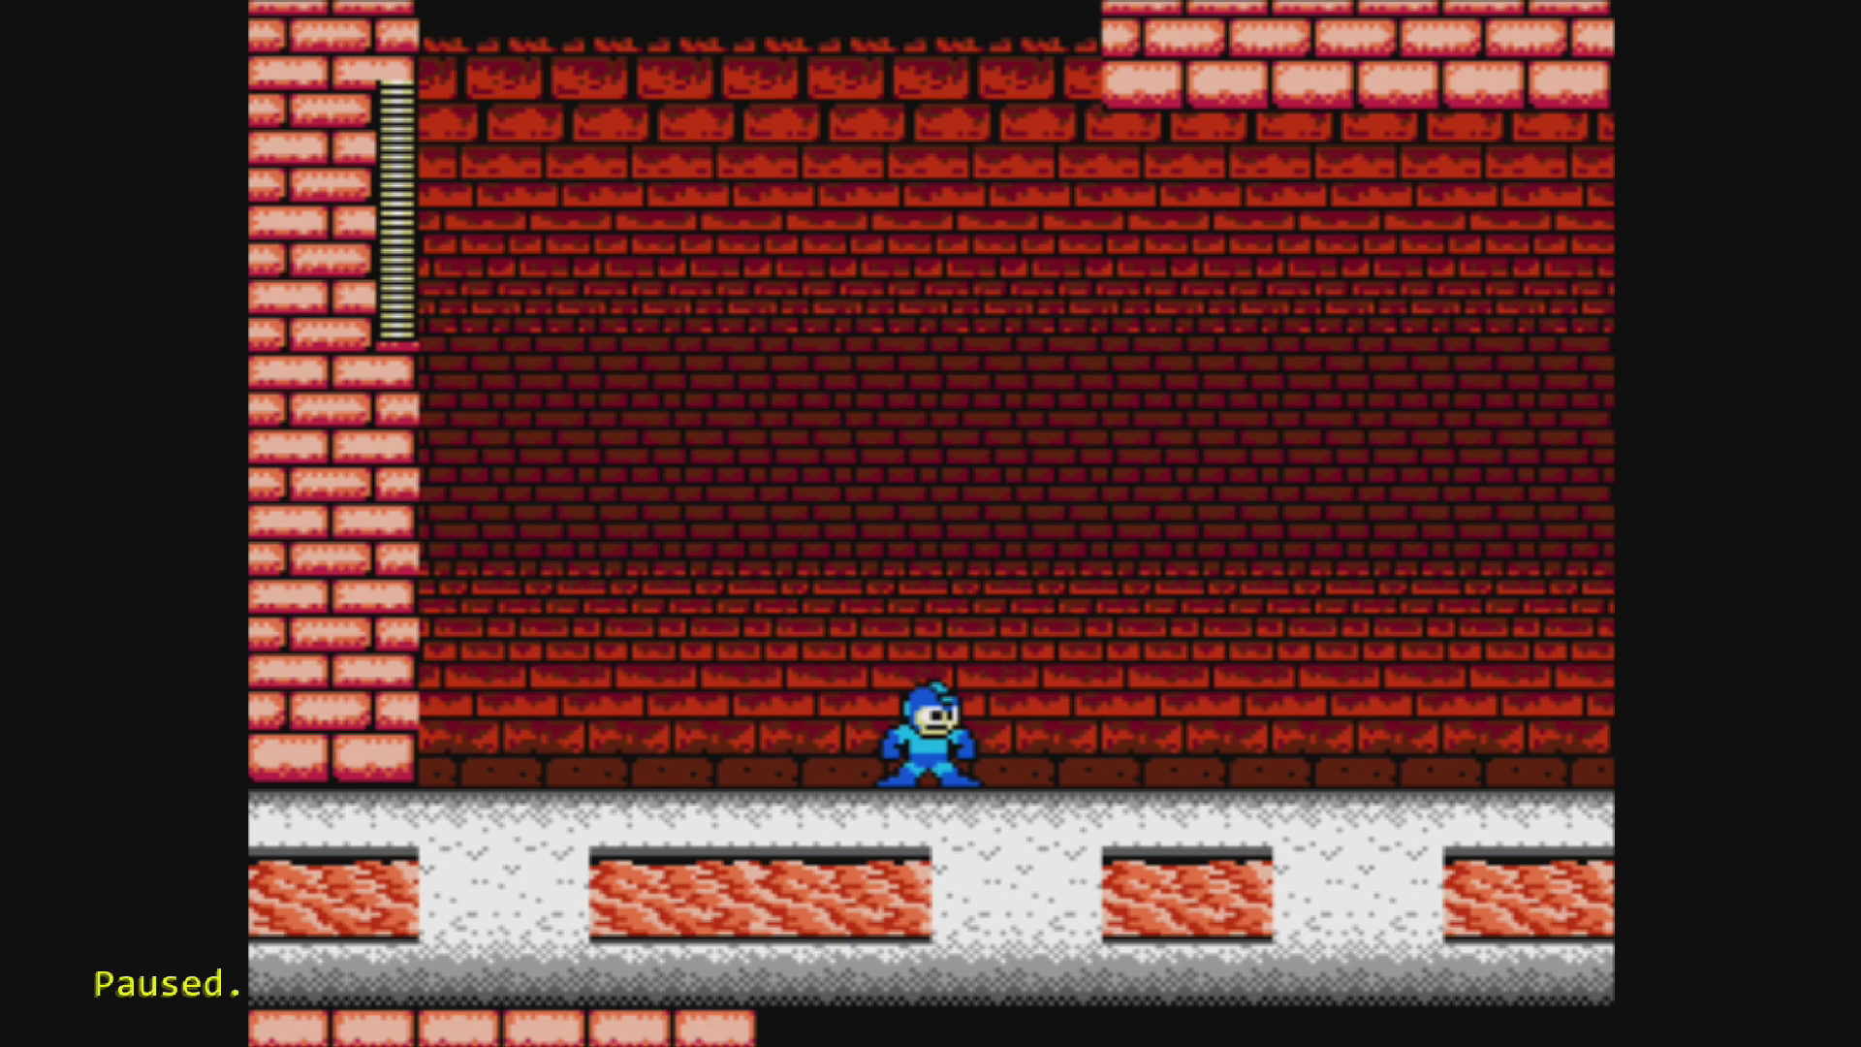
key("p")
key("x")
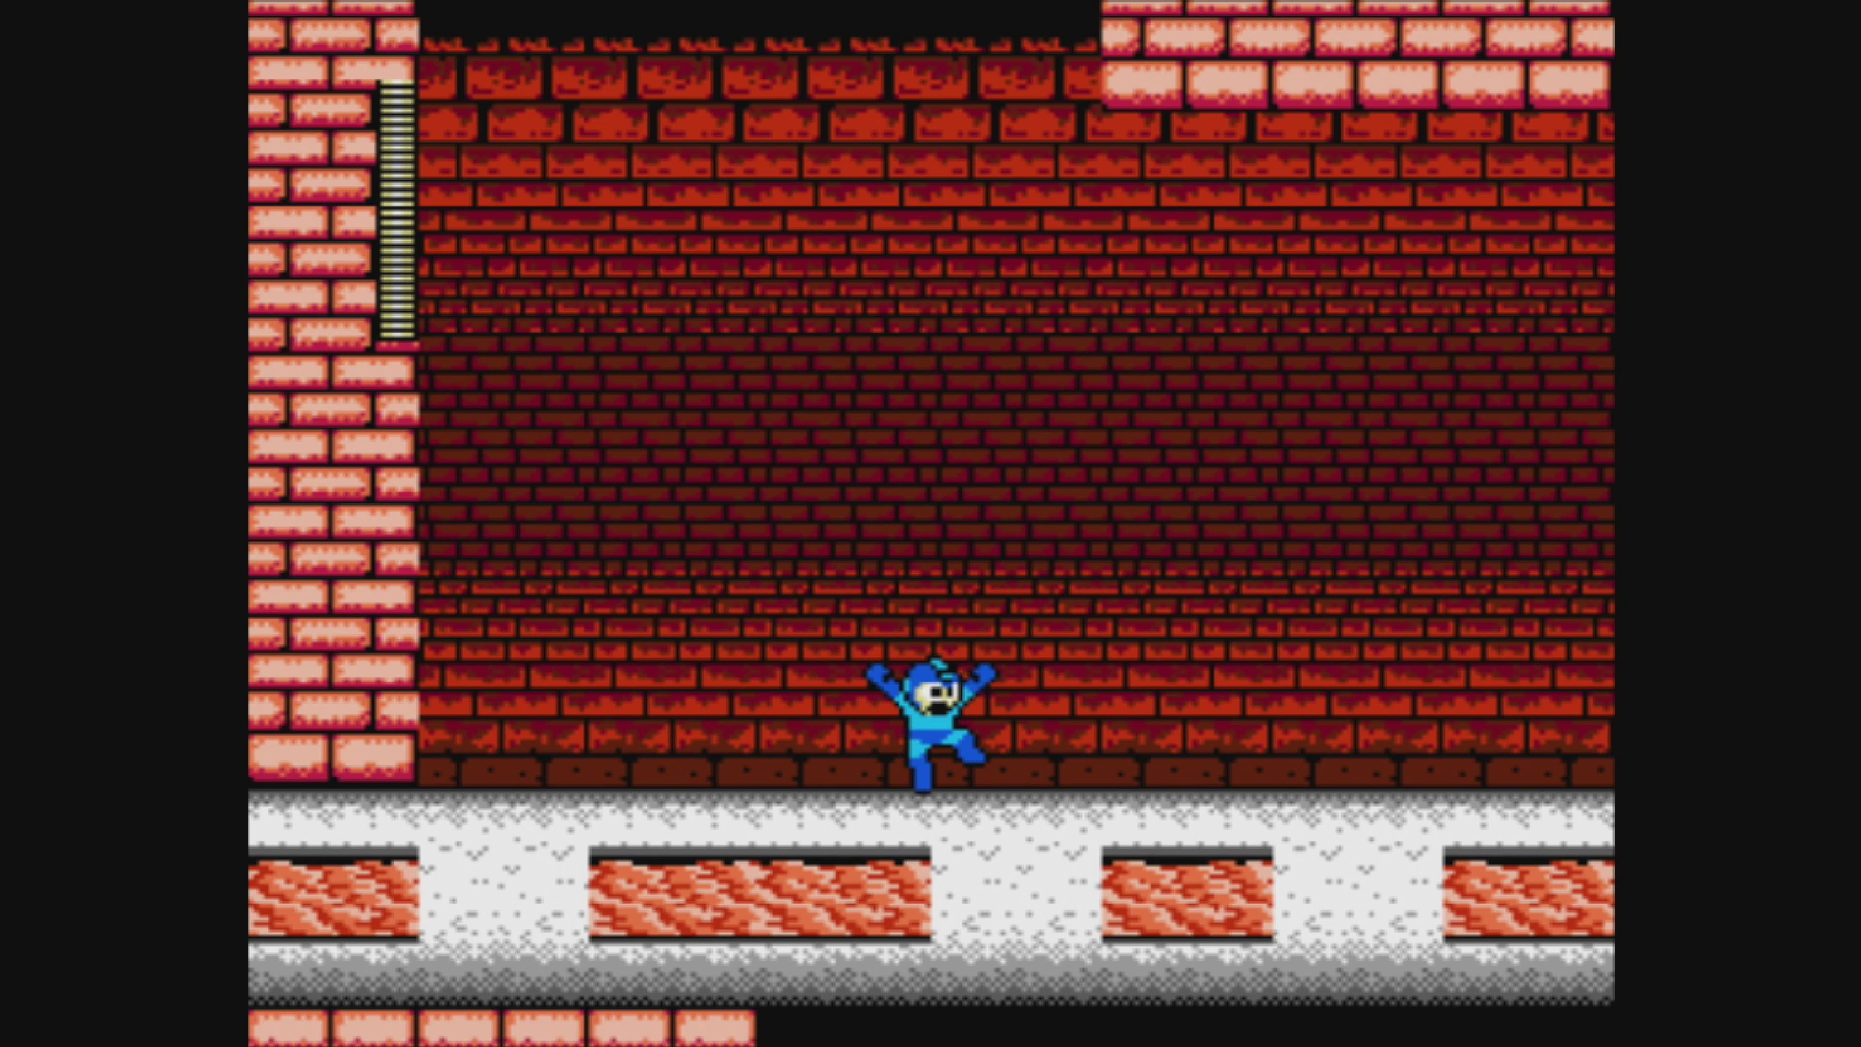